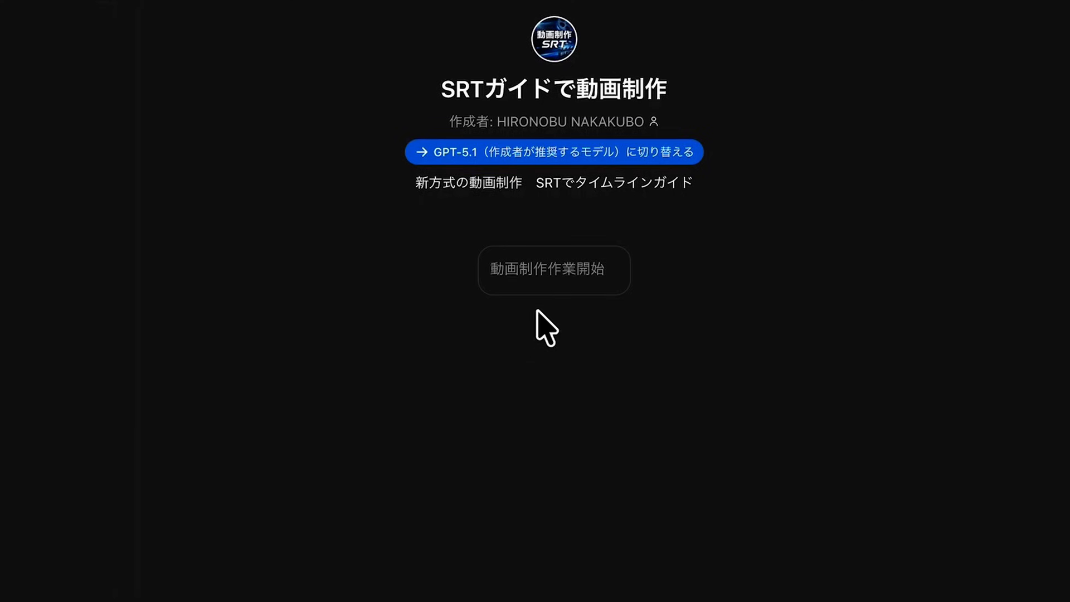
Start the 動画制作作業開始 conversation and copy the whole Christmas story from the note into the reply
click(546, 277)
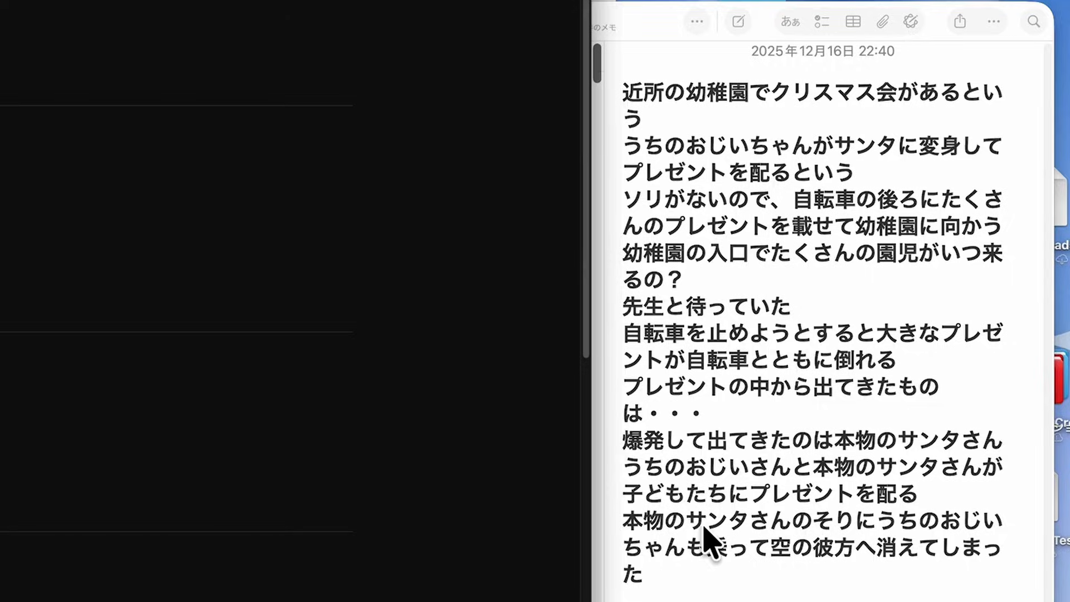
click(703, 527)
drag(686, 567, 593, 83)
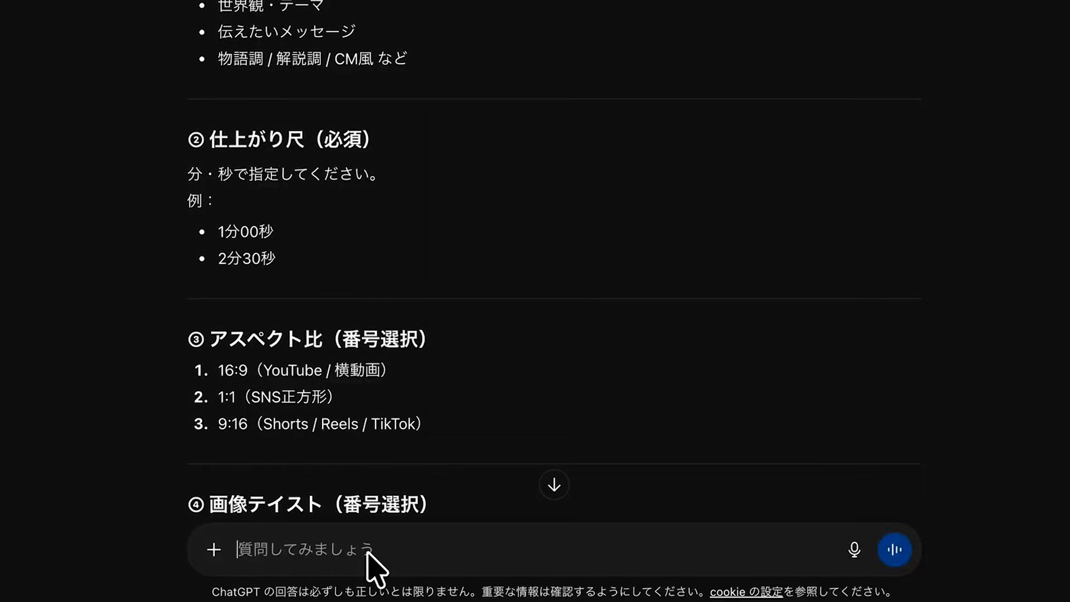
key(super+v)
Add the specification "尺は60秒 16：9 アニメ風 10秒6シーン" below the story and send the message
scroll(298, 218, up, 4)
scroll(303, 239, down, 2)
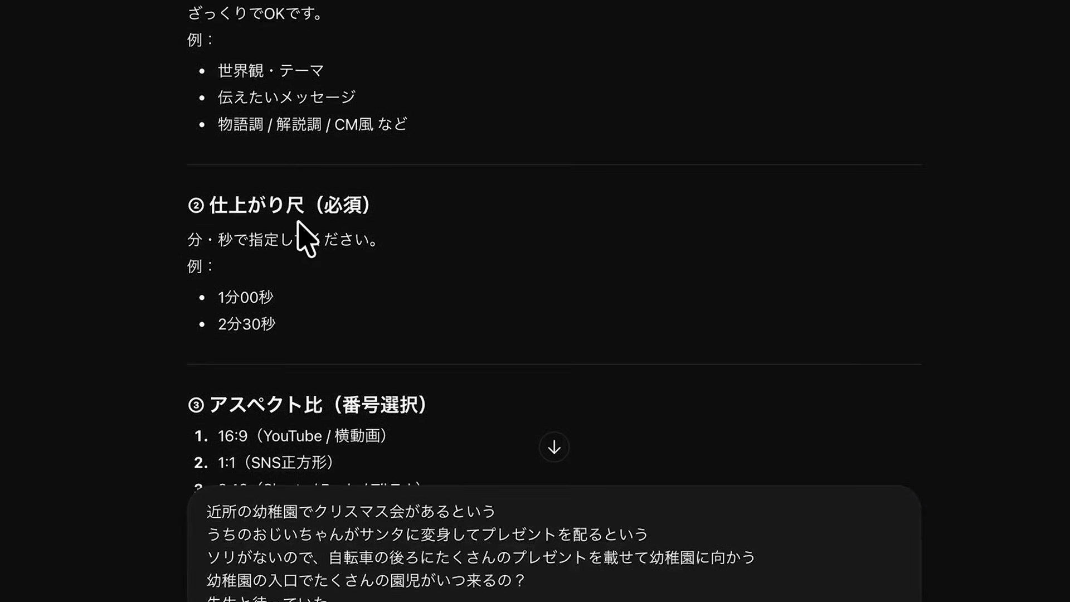
scroll(304, 237, down, 3)
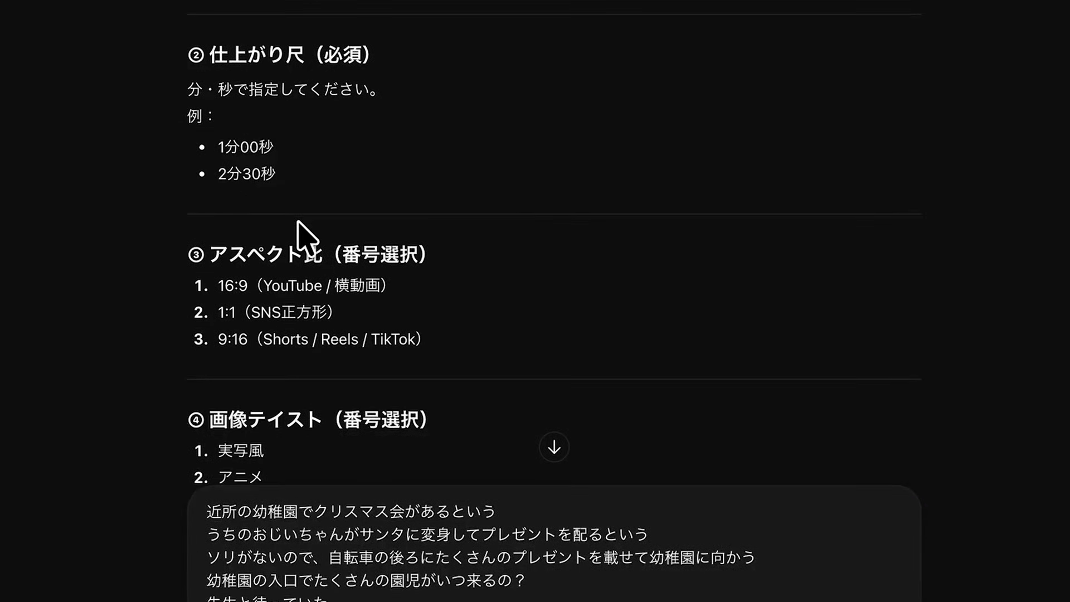
text(尺は60秒　16：9　アニメ風　10)
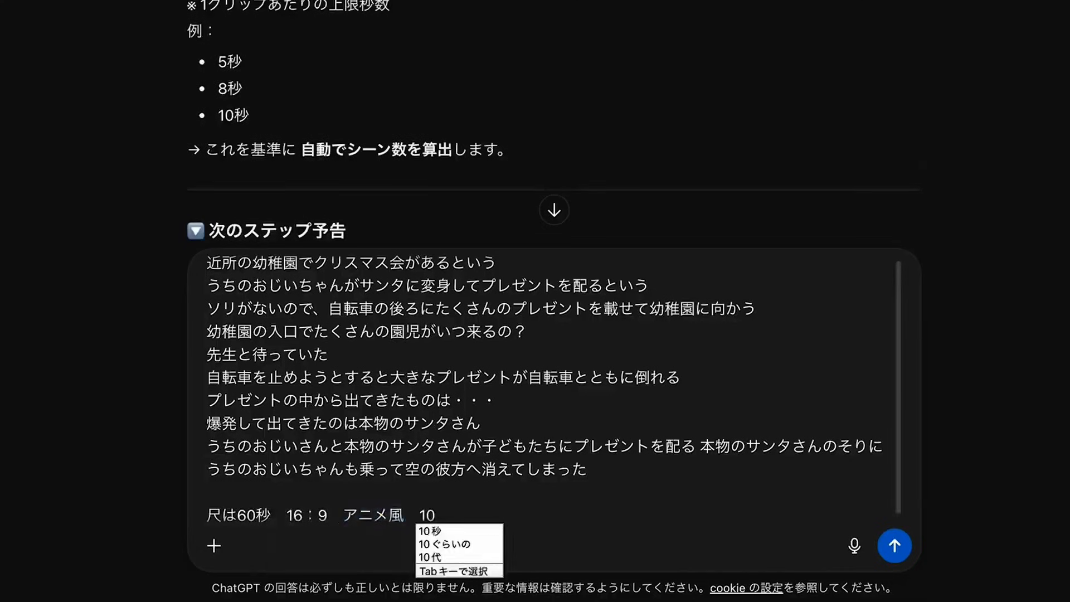
text(秒6ｓシーン)
scroll(563, 513, down, 5)
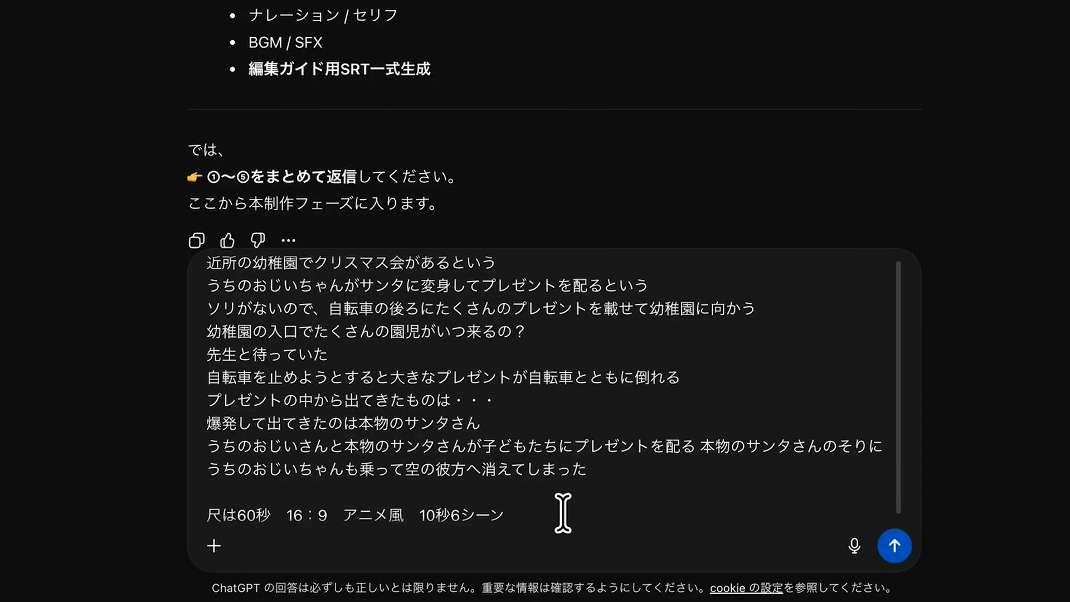
click(894, 545)
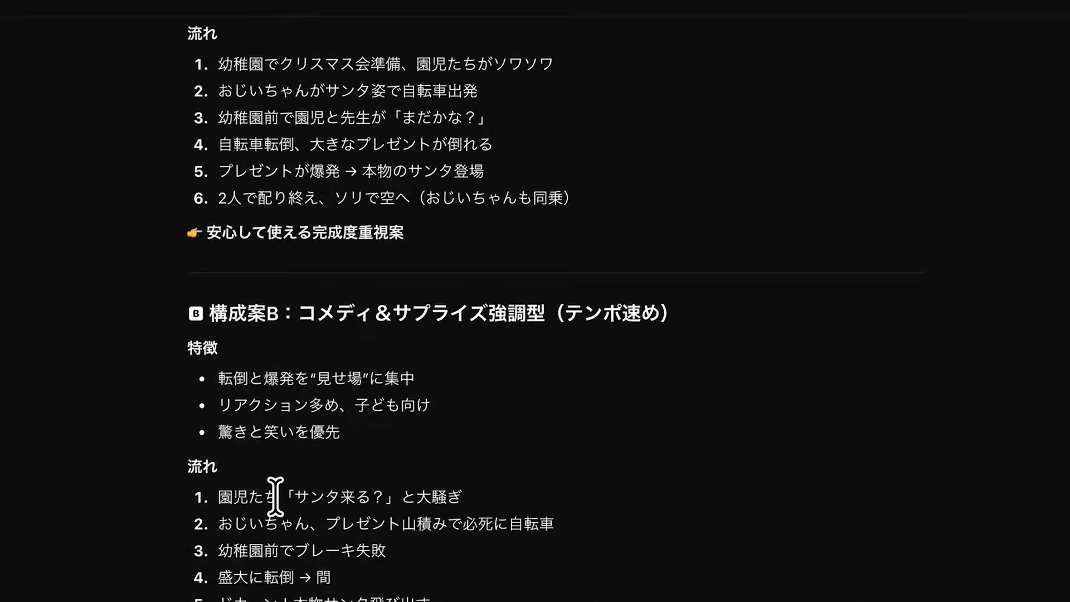
Review the proposed compositions A and B and the scene design for plan B, including timing, narration, BGM and SFX
scroll(275, 496, down, 3)
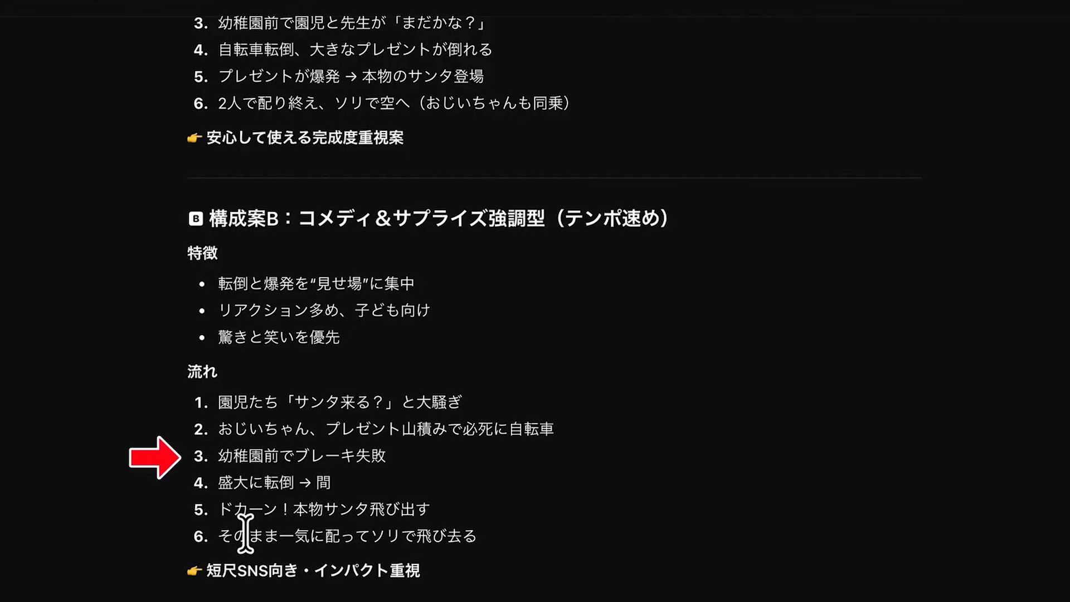
scroll(245, 534, down, 1)
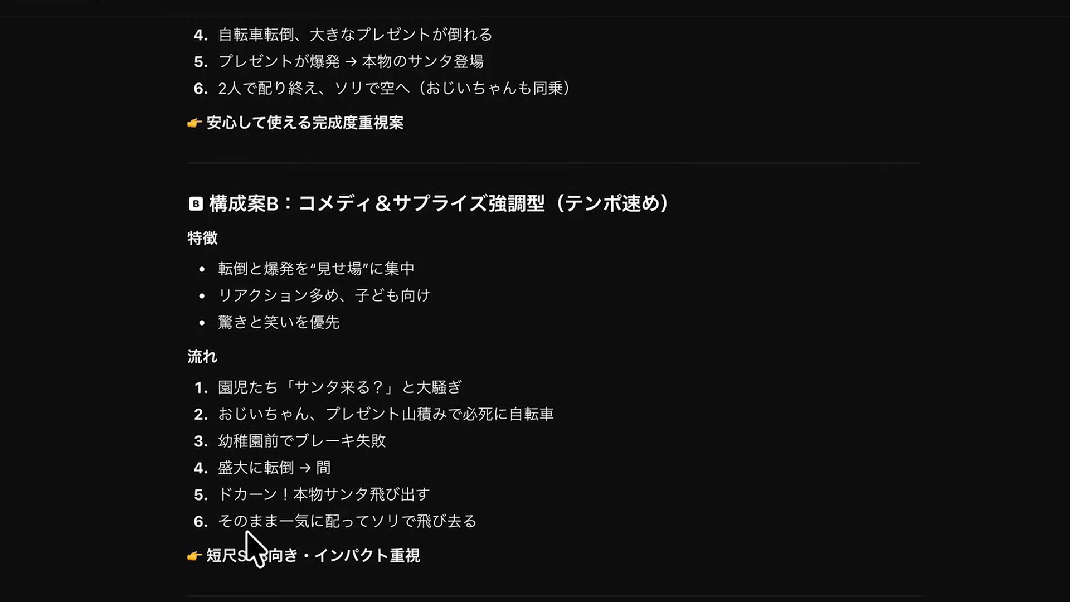
scroll(246, 534, down, 10)
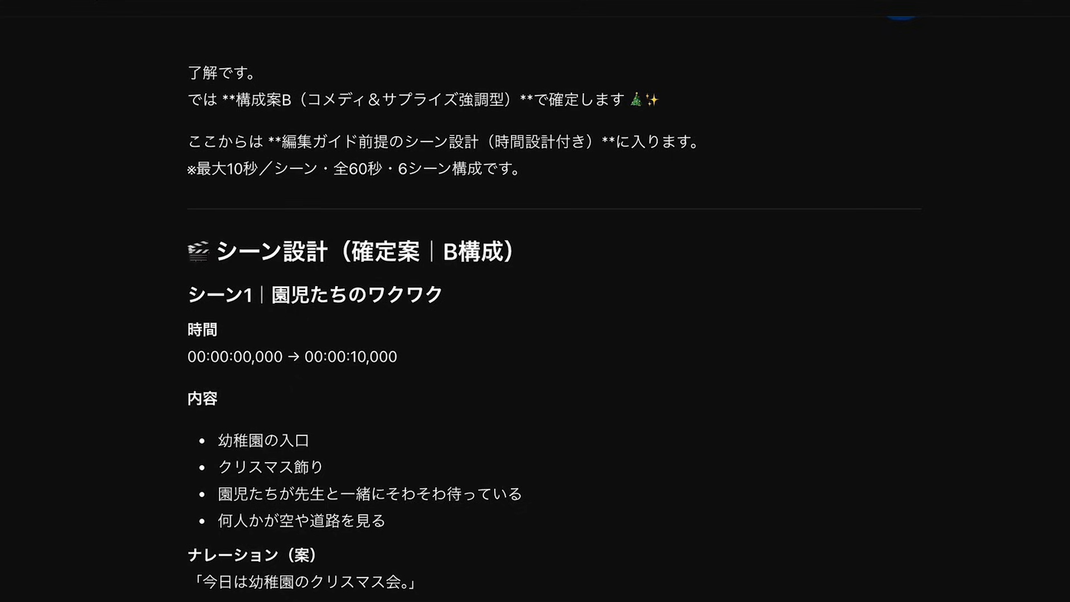
scroll(554, 310, down, 4)
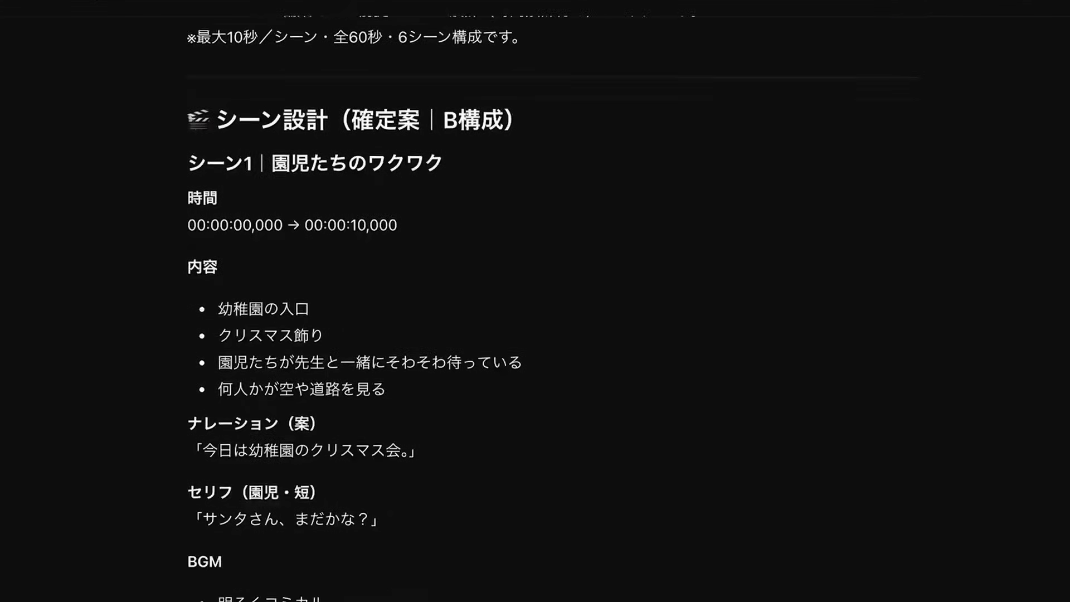
scroll(554, 309, down, 6)
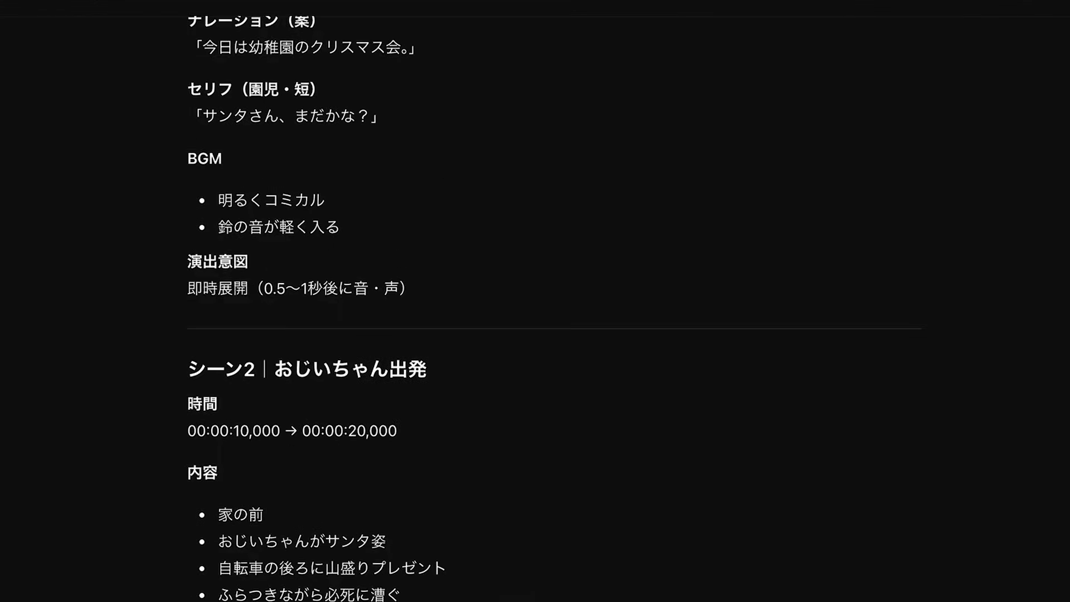
scroll(554, 309, down, 2)
scroll(554, 308, down, 2)
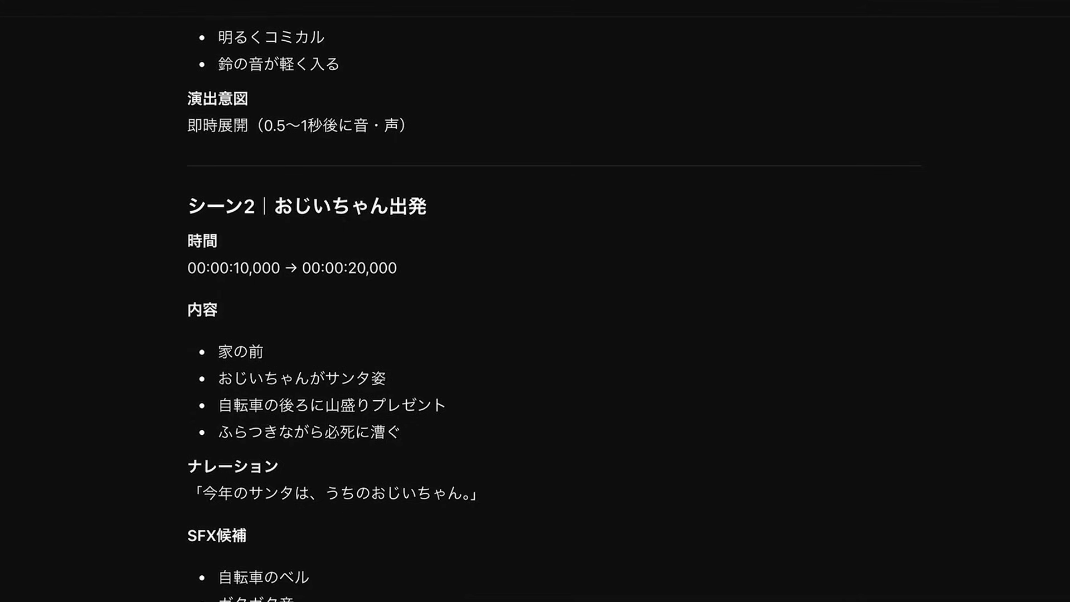
scroll(553, 309, down, 1)
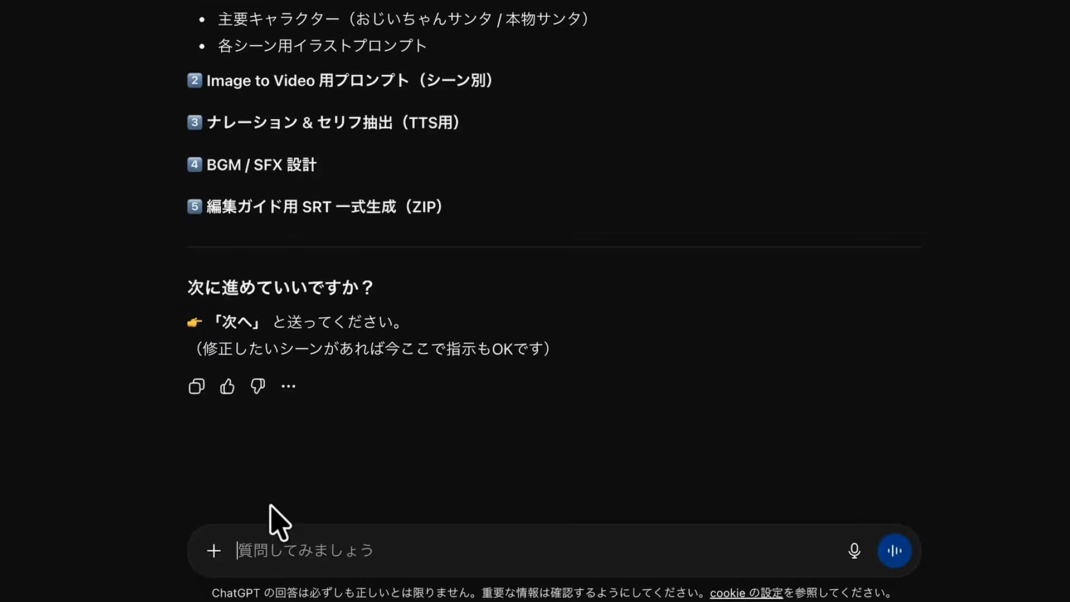
Reply "次" to request the character and scene illustration prompts
click(258, 552)
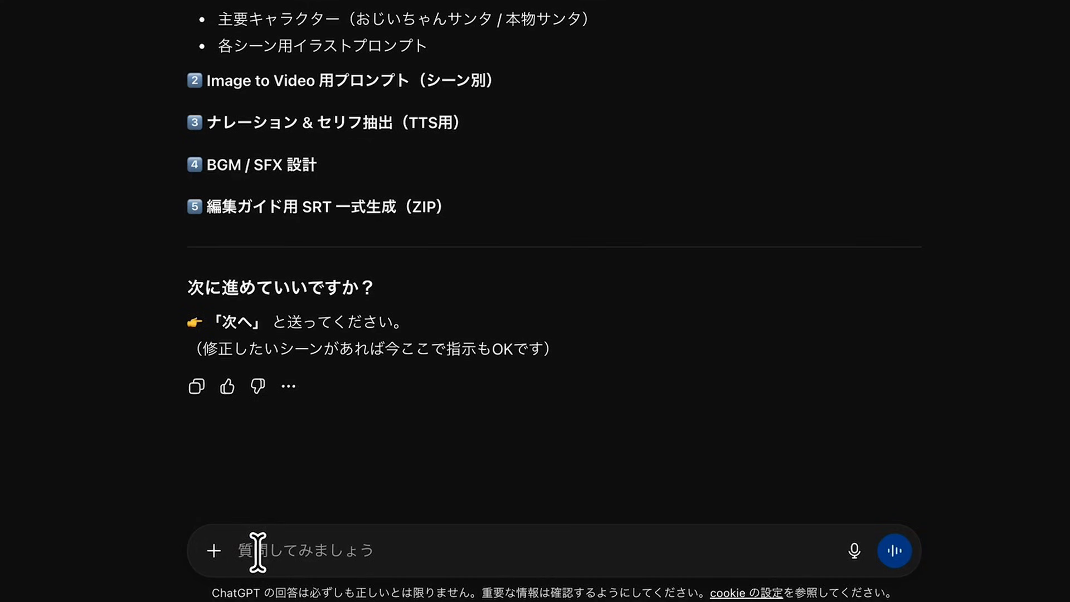
text(次)
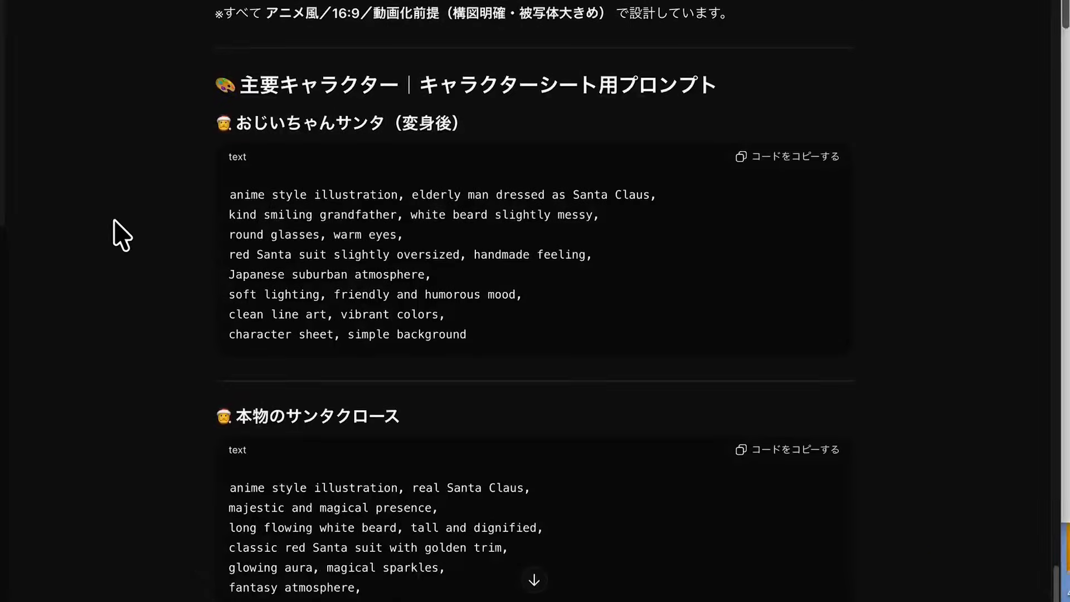
scroll(121, 236, down, 1)
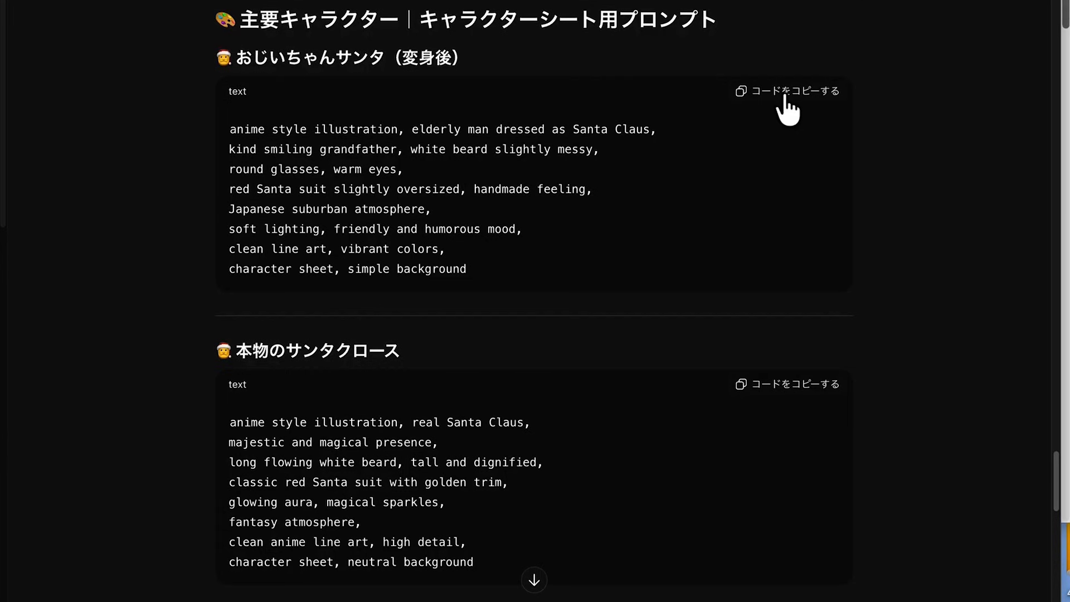
Copy the おじいちゃんサンタ character sheet prompt and paste it as the text-to-image prompt in DomoAI
click(778, 92)
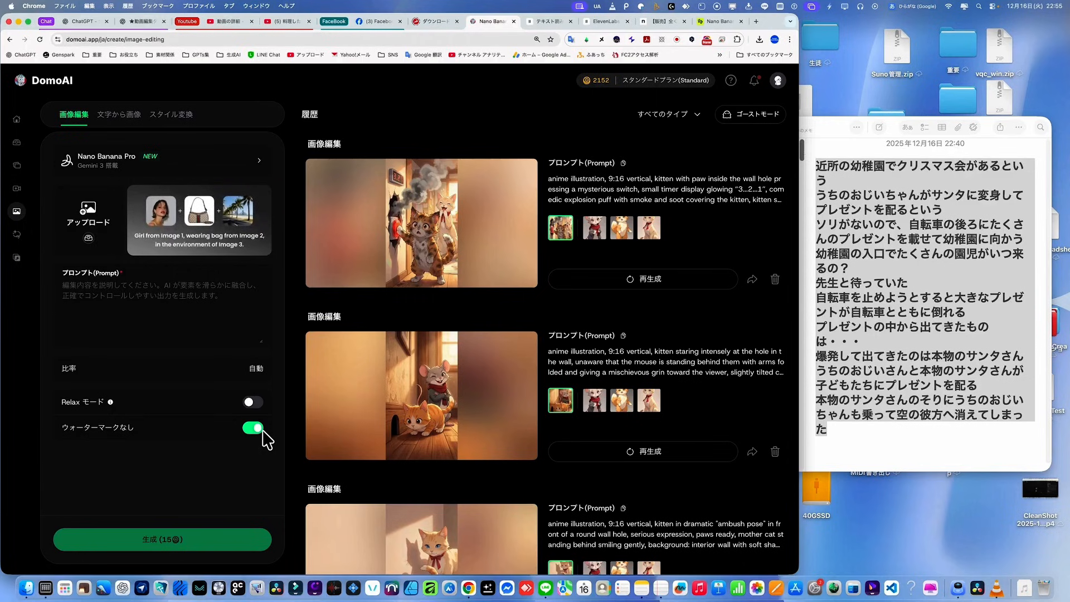
click(131, 119)
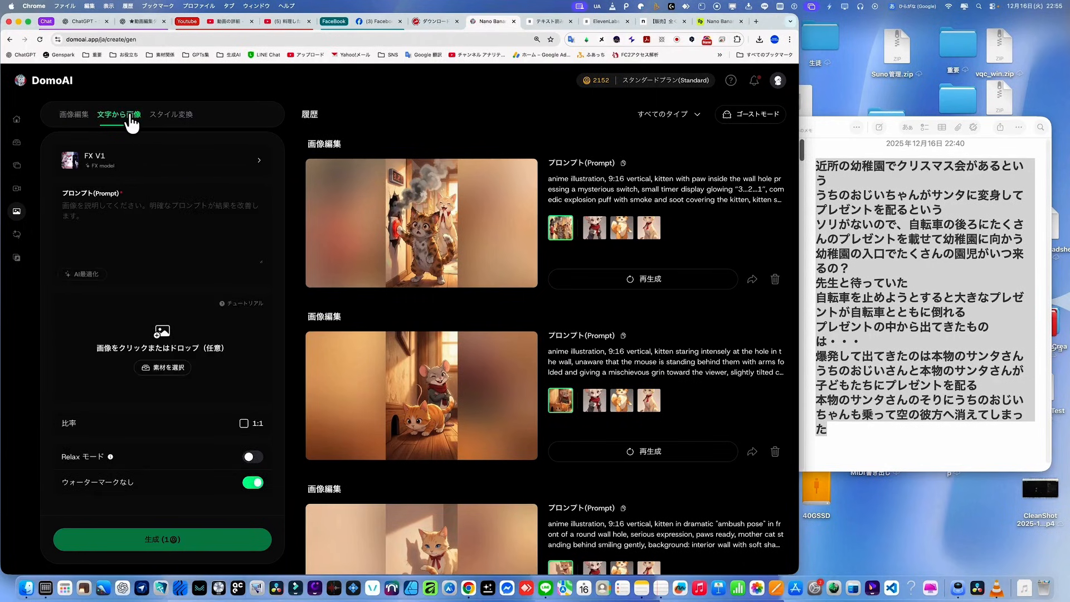
click(98, 222)
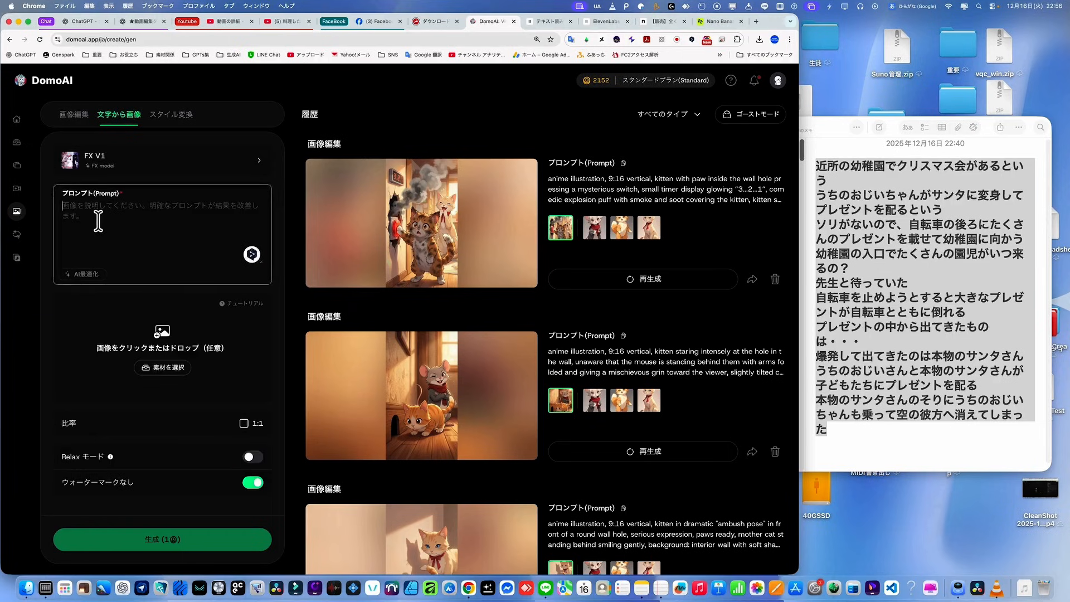
text(red Santa suit slightly oversized, handmade feeling, Japanese suburban atmosphere, soft lighting, friendly and humorous mood, clean line art, vibrant colors, character sheet, simple background)
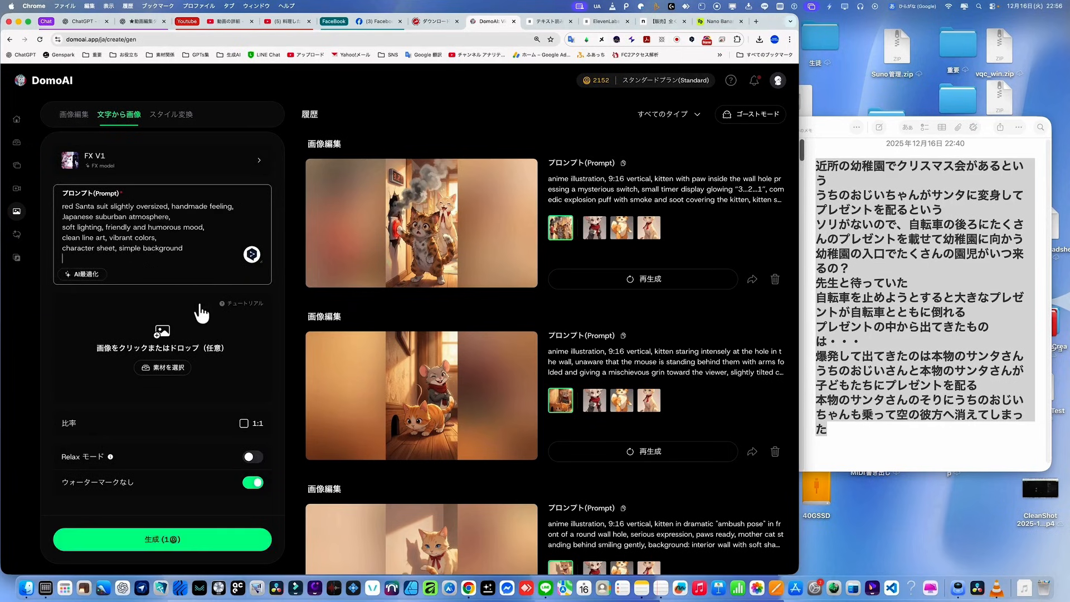
Set the aspect ratio to 16:9 and generate the grandfather Santa images
click(245, 424)
click(168, 498)
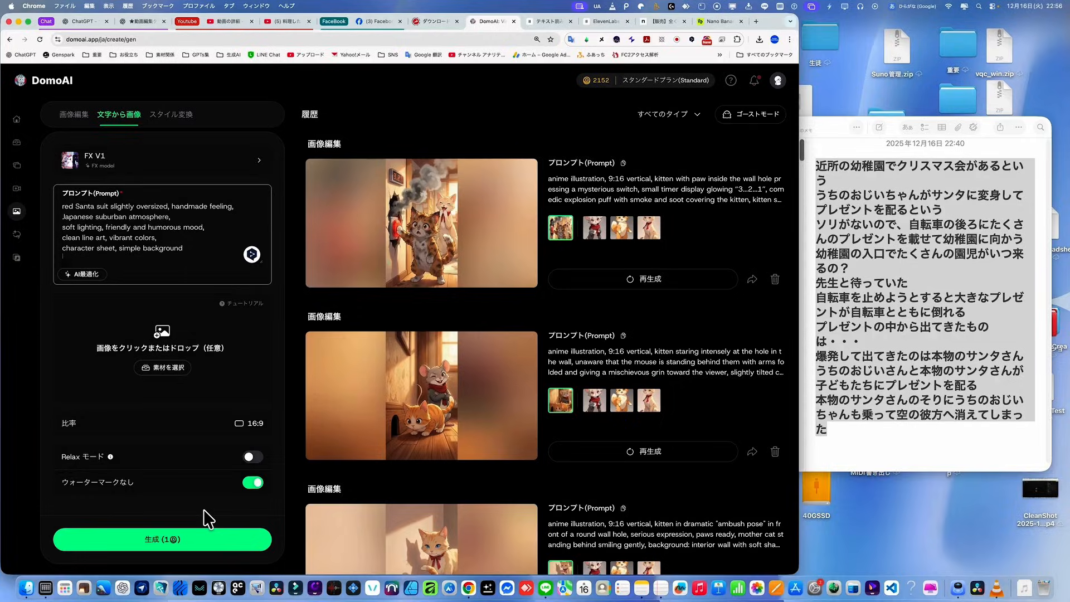
click(202, 538)
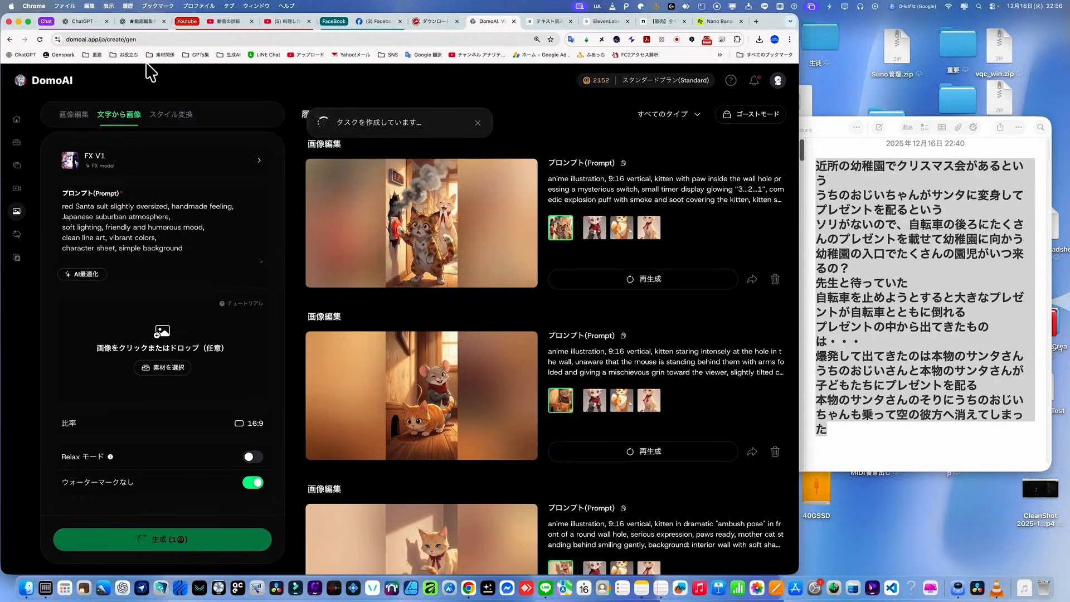
Copy the 本物のサンタクロース prompt from ChatGPT, paste it as DomoAI's text-to-image prompt and generate the images
click(134, 21)
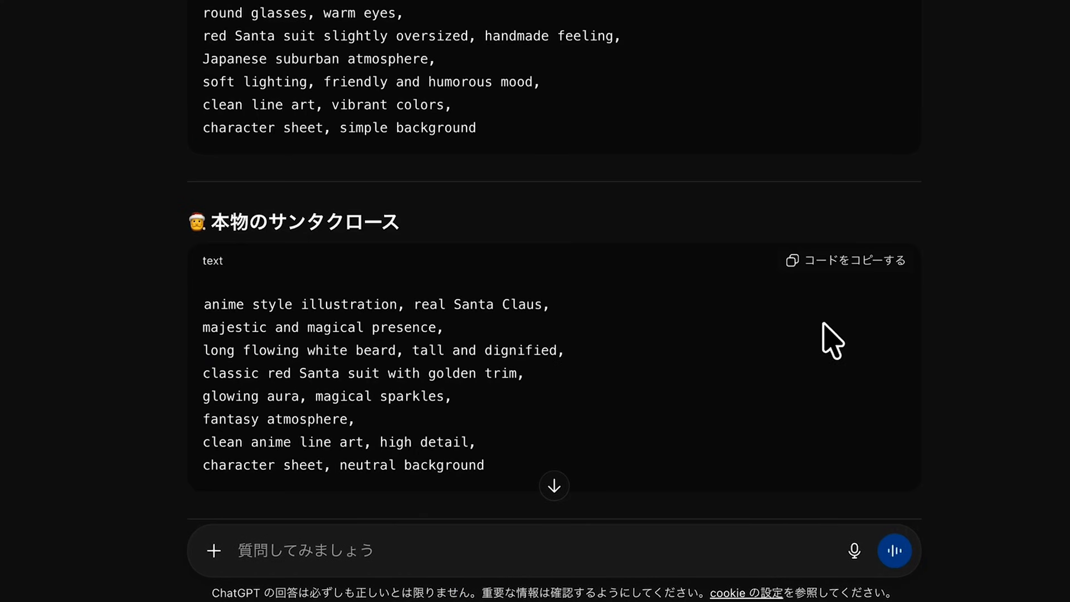
click(846, 259)
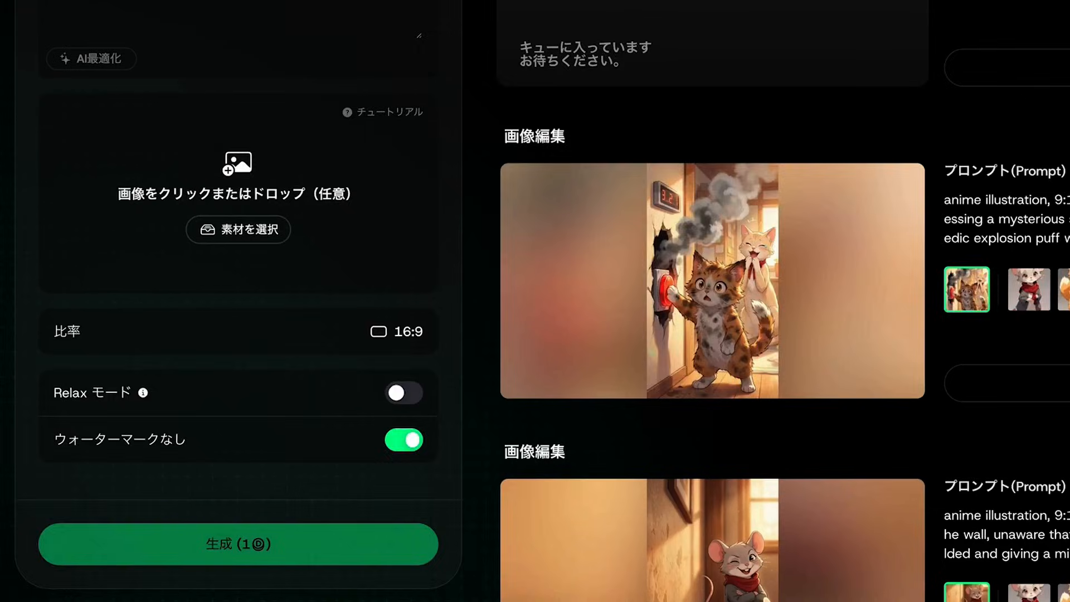
scroll(132, 437, up, 5)
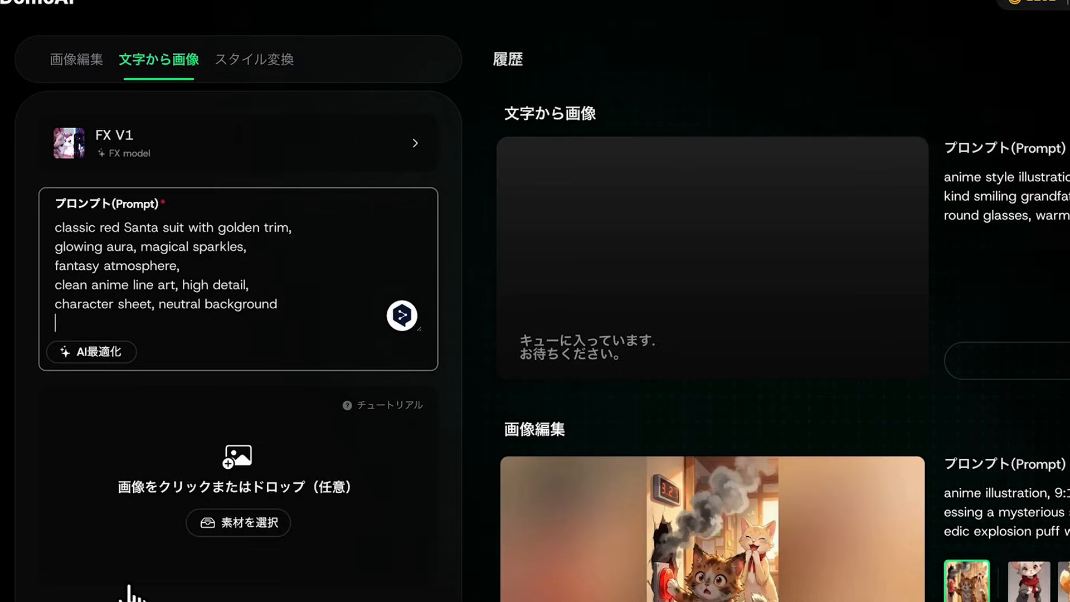
scroll(282, 557, down, 5)
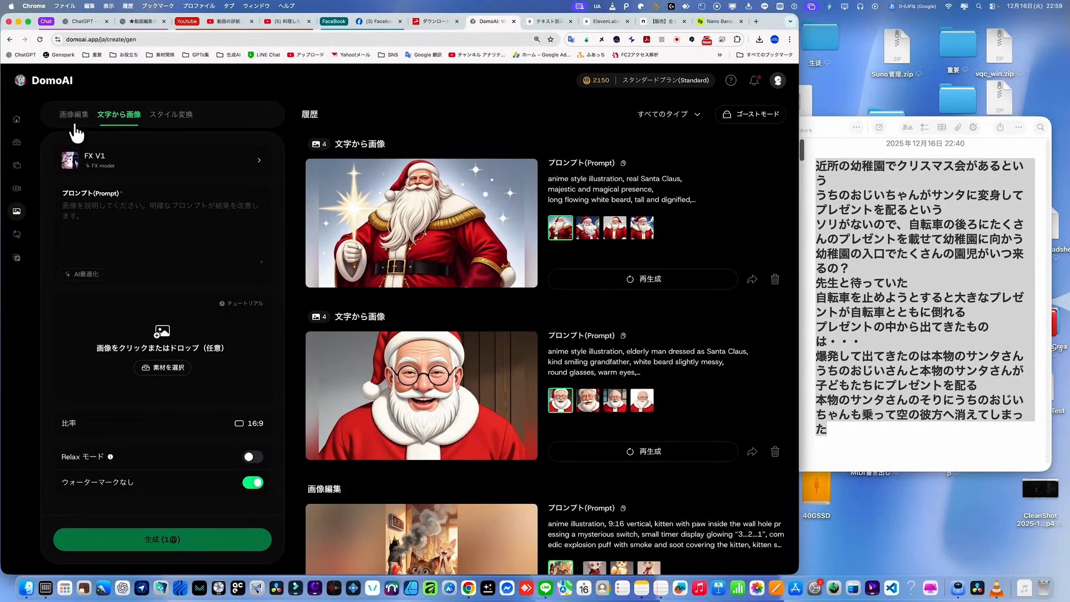
Switch to image editing, save the grandfather Santa image to the assets, and load the grandfather and real Santa as reference images 1 and 2
click(75, 118)
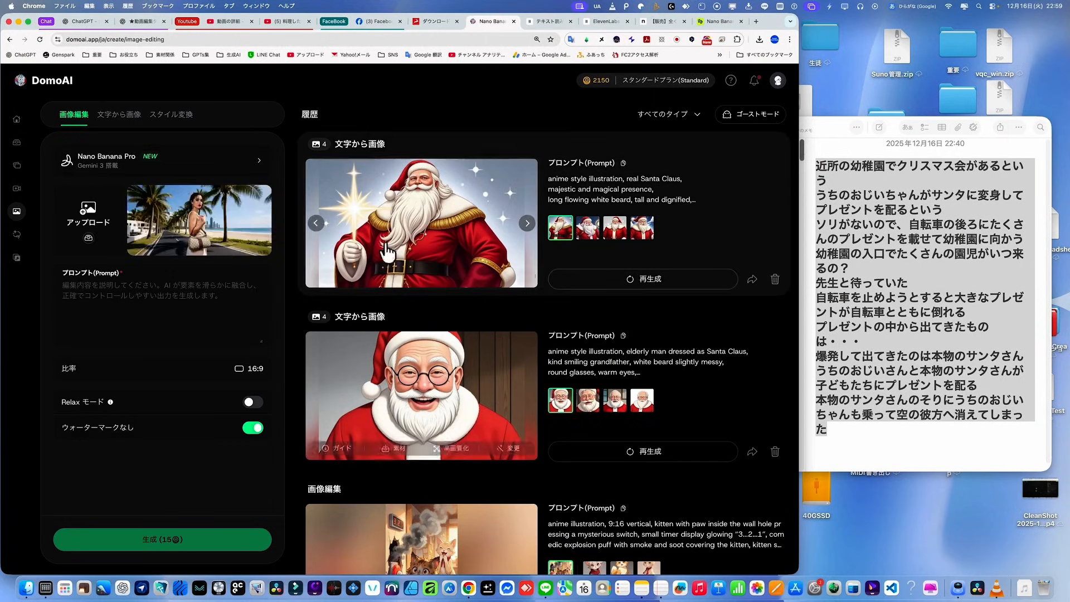
click(400, 452)
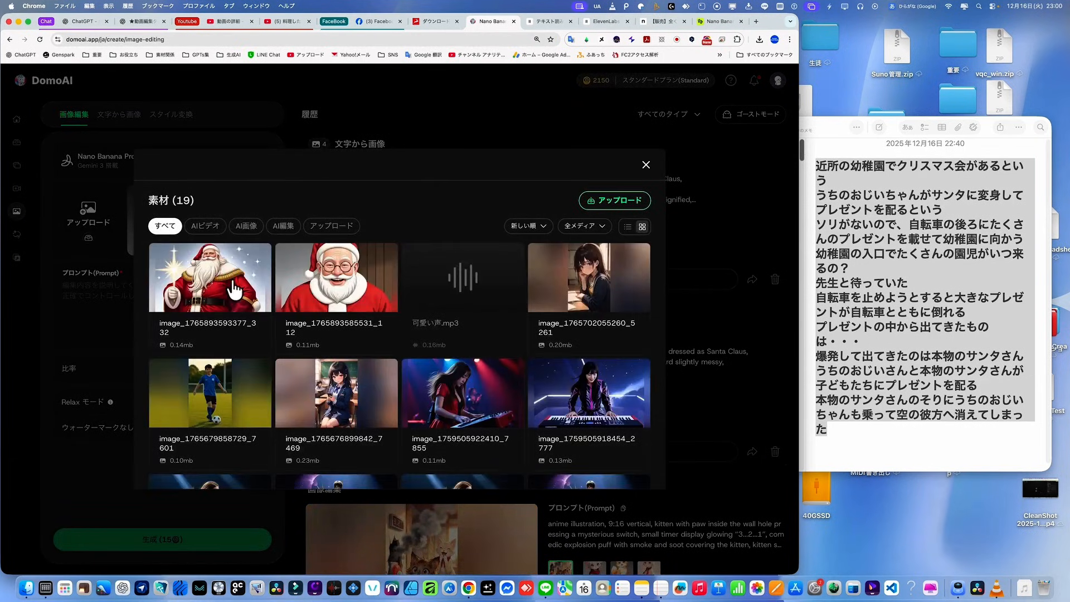
click(333, 288)
Generate an edited image from the prompt このキャラクター2つを1つのキャラクターシートにまとめて 1の画像のサンタは 緑の衣装に変更して
click(100, 294)
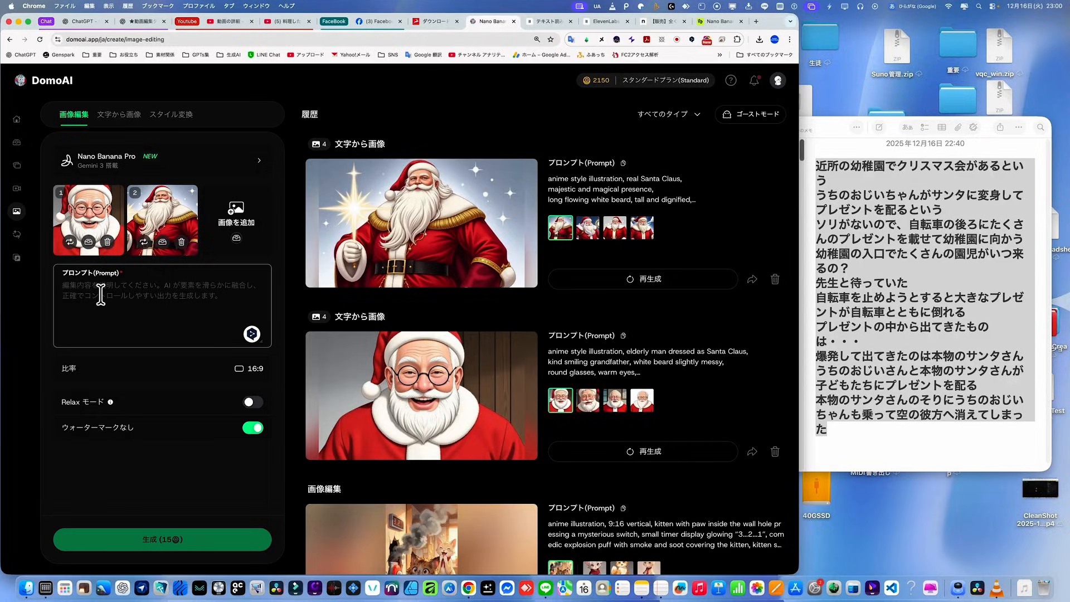
click(101, 295)
text(このきゃ)
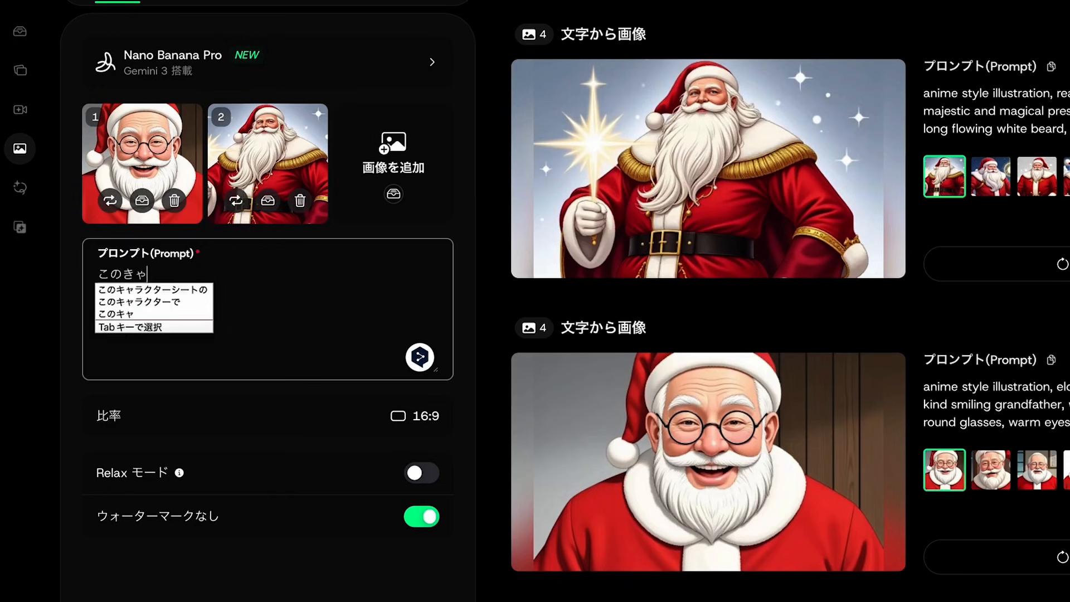
text(らくたー2つを1つのきゃ)
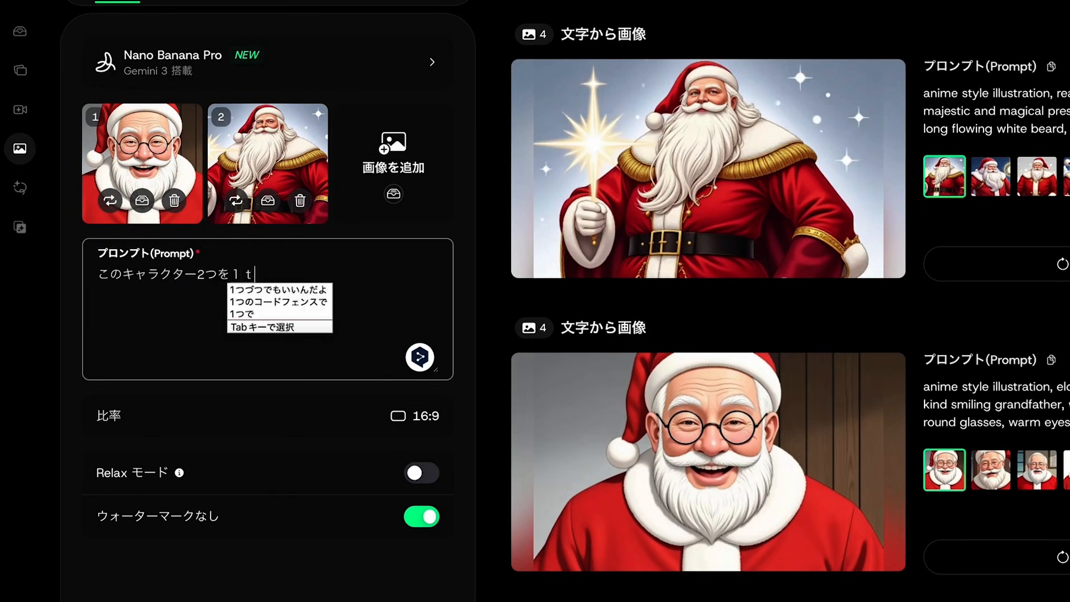
text(らく)
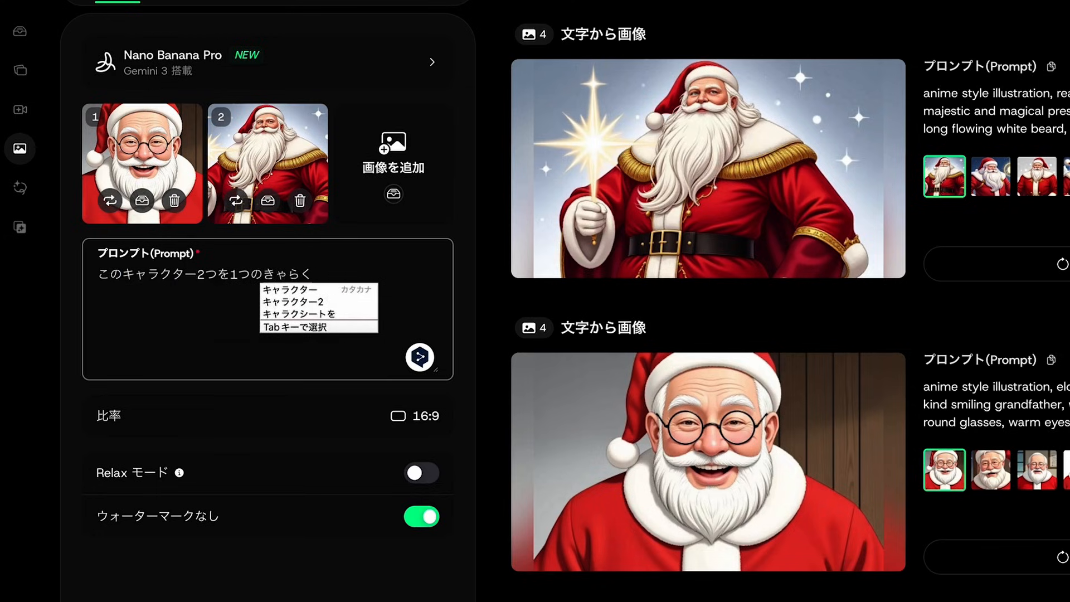
text(たーしーとにまとめて1のが)
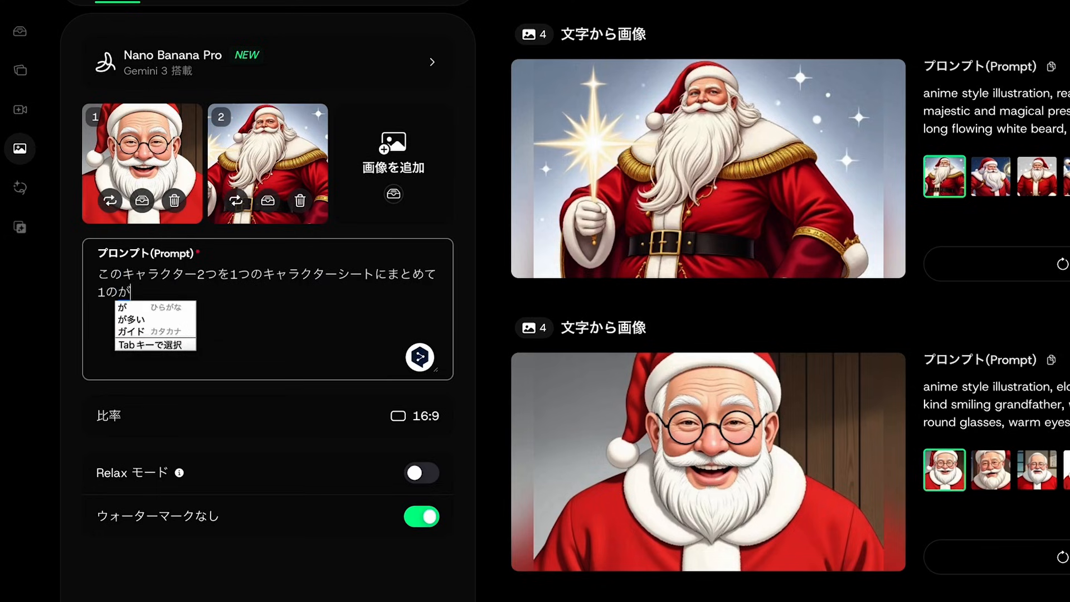
text(ぞうのさんたは みどりのいしょうにへんこう)
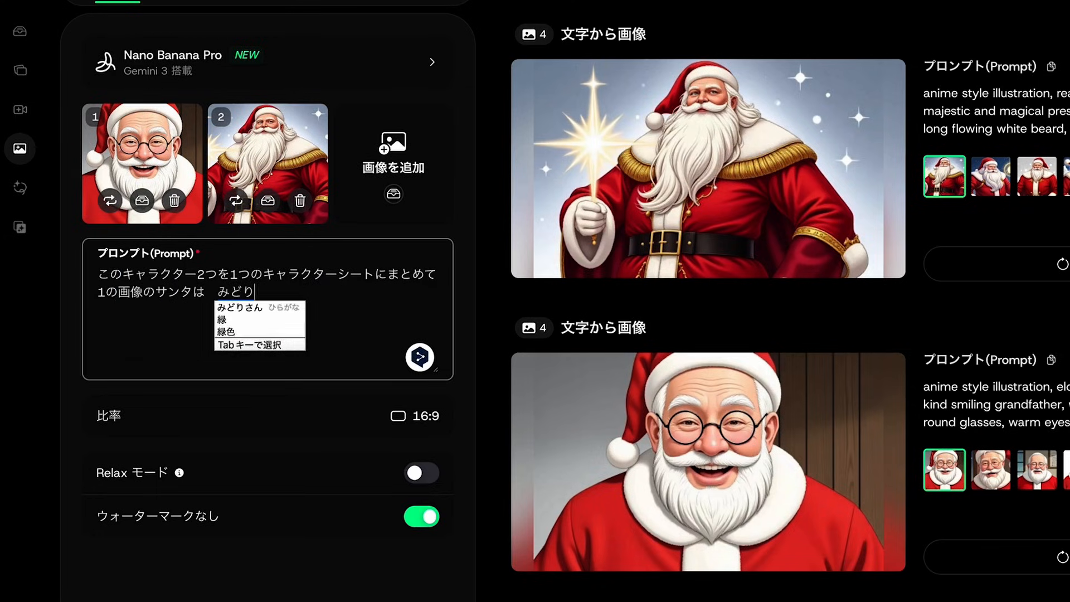
text(して)
key(space)
key(Return)
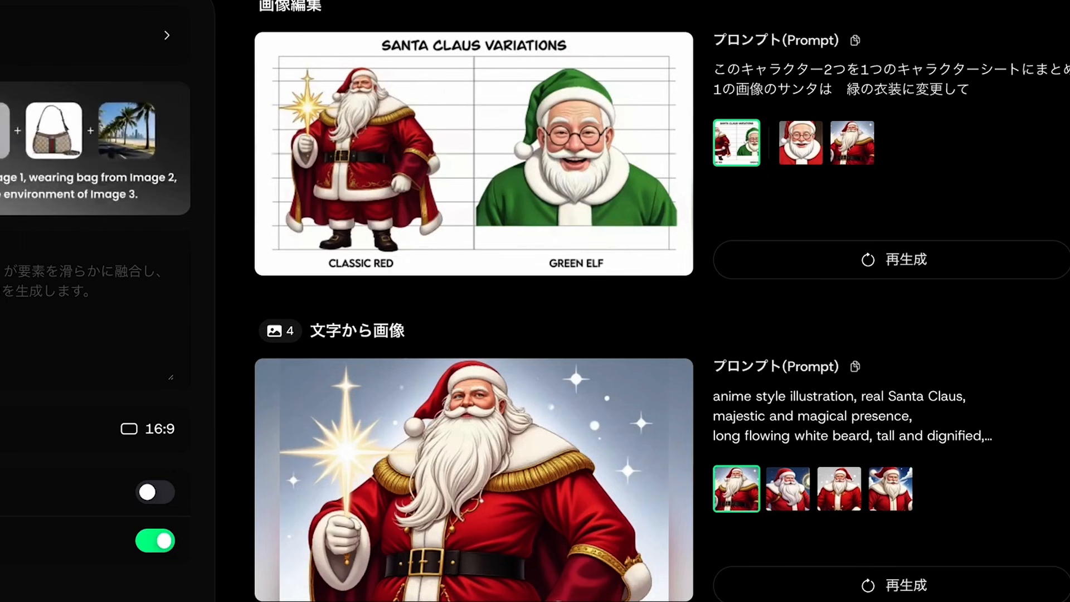
Load the combined Santa sheet as the text-to-image reference and paste ChatGPT's シーン1 image prompt in DomoAI
mouse_move(564, 246)
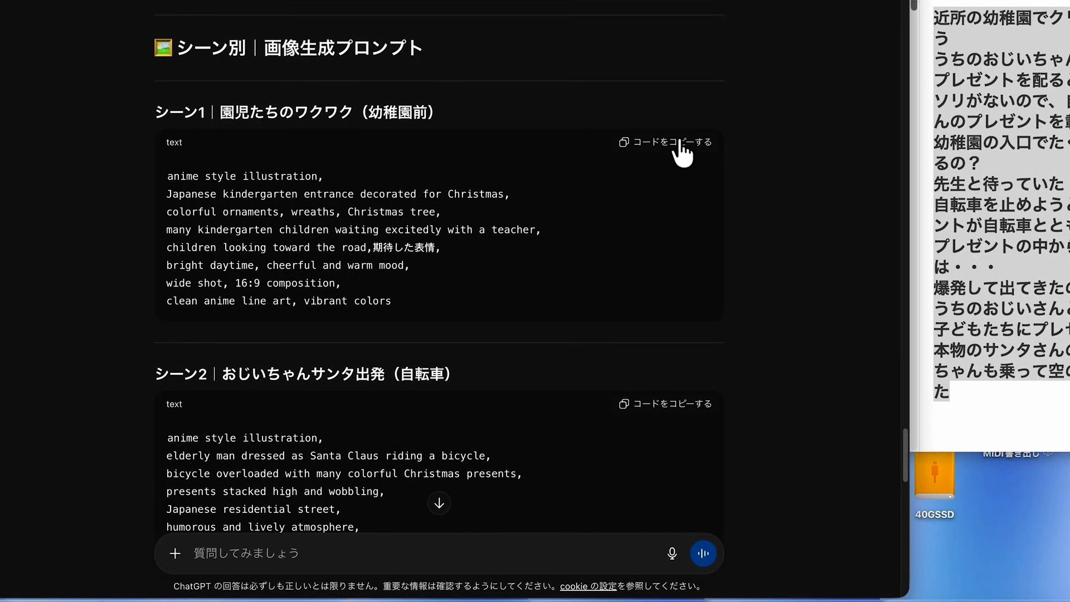
click(677, 144)
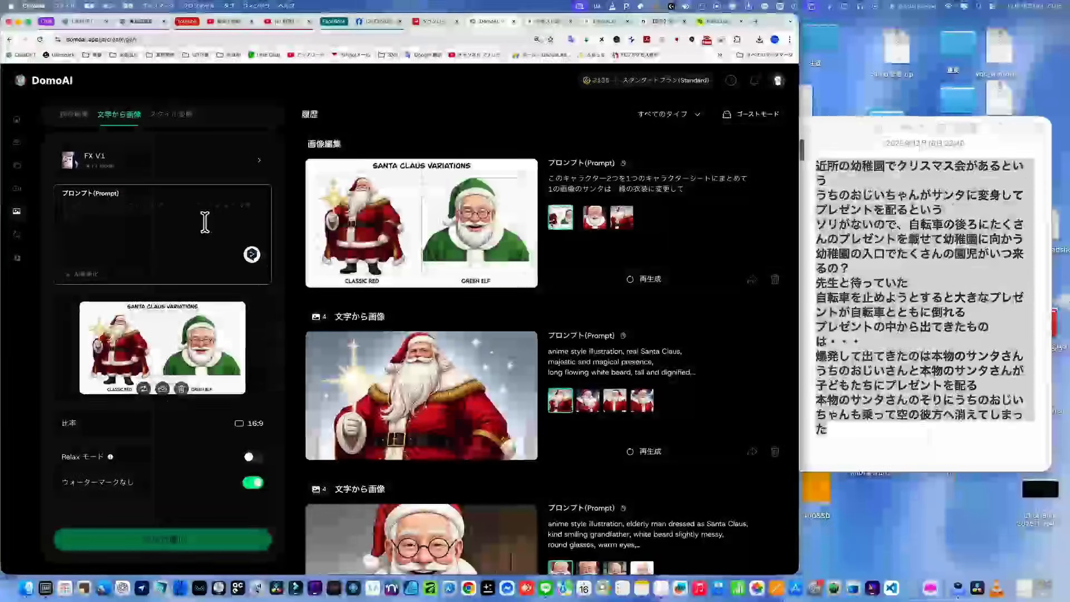
key(super+v)
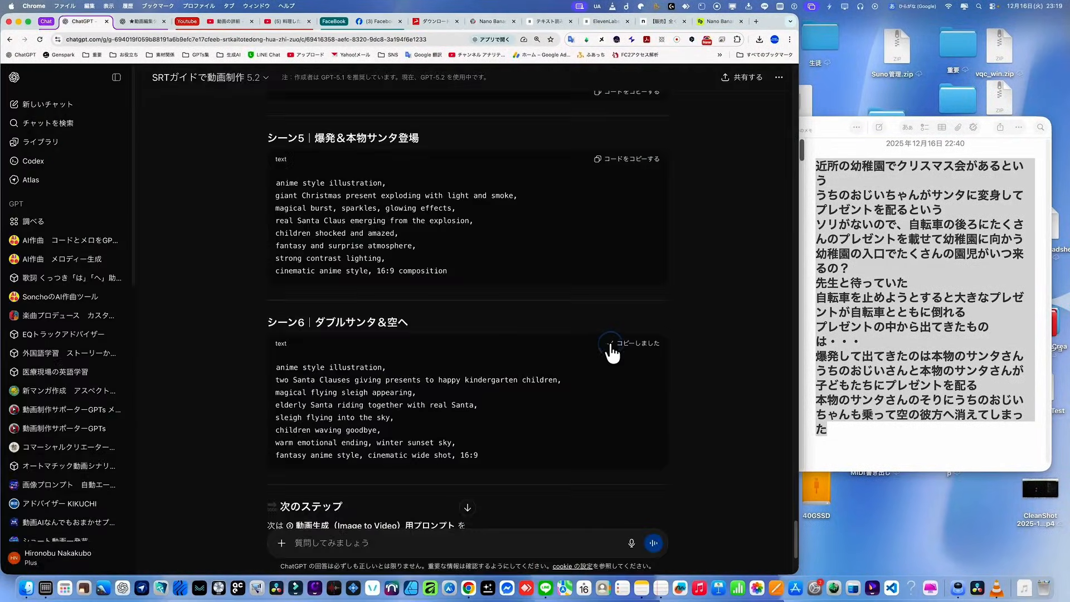
Copy the シーン1 Image to Video prompt from ChatGPT and save the generated scene images to the assets in DomoAI
scroll(642, 369, down, 4)
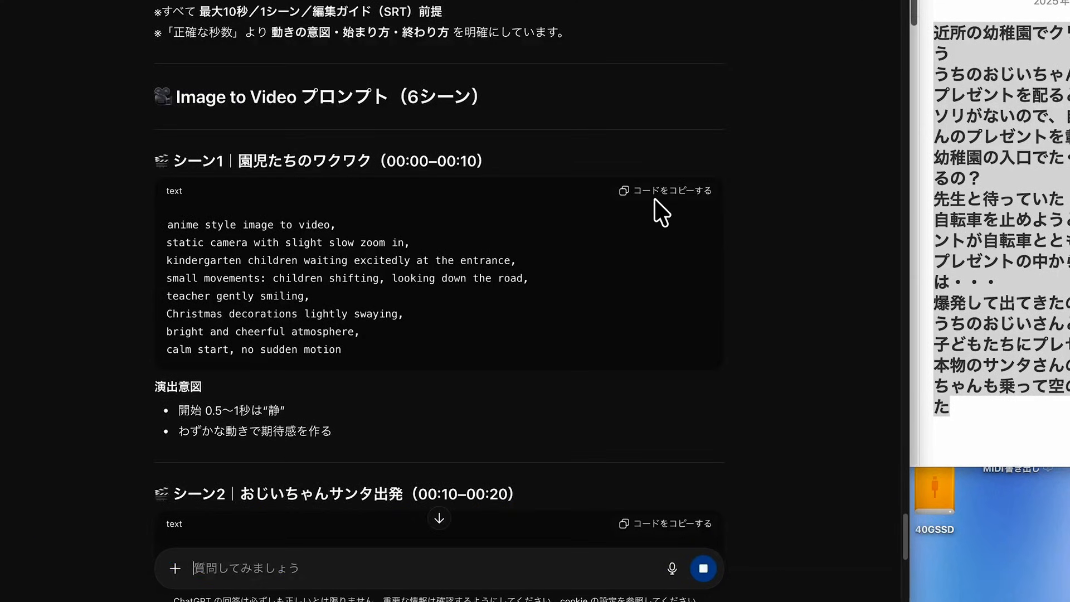
click(661, 191)
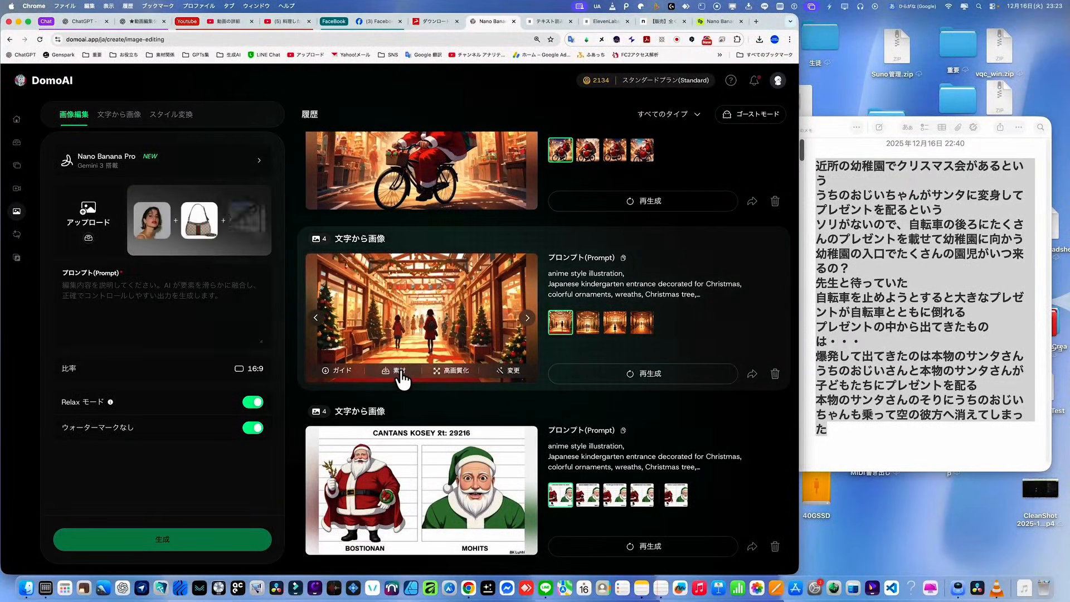
scroll(394, 366, up, 3)
scroll(403, 365, up, 5)
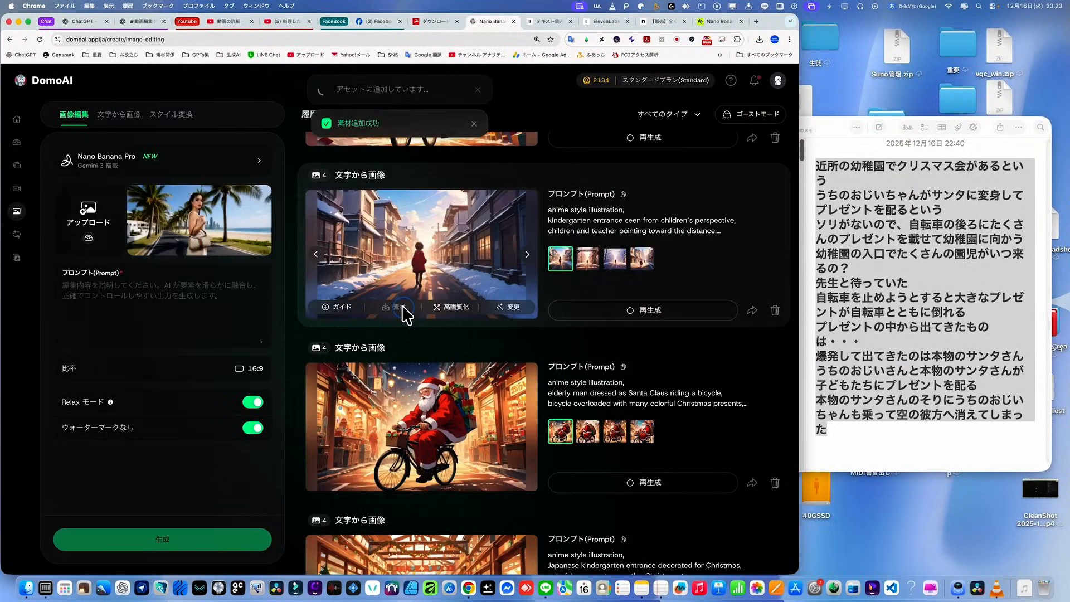
mouse_move(25, 214)
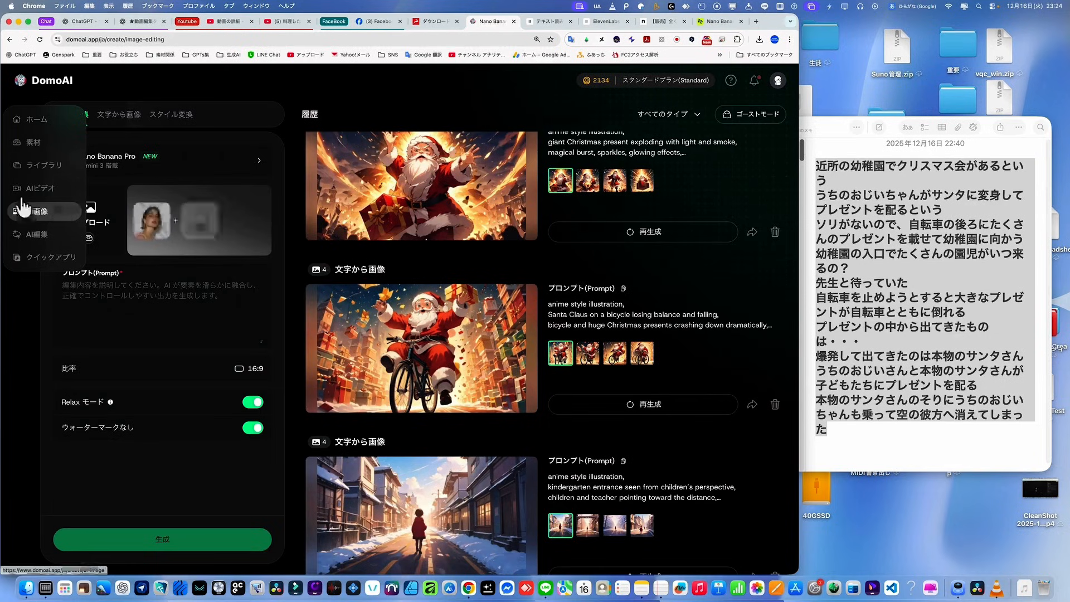
Switch to image-to-video creation and load the decorated kindergarten entrance image from the assets as the source
click(25, 189)
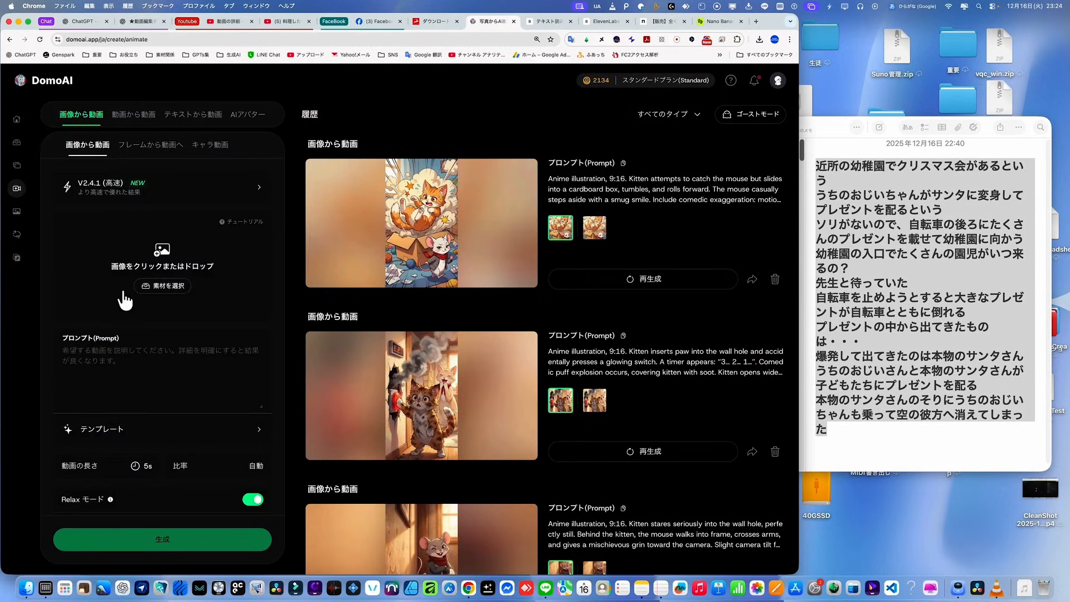
click(161, 285)
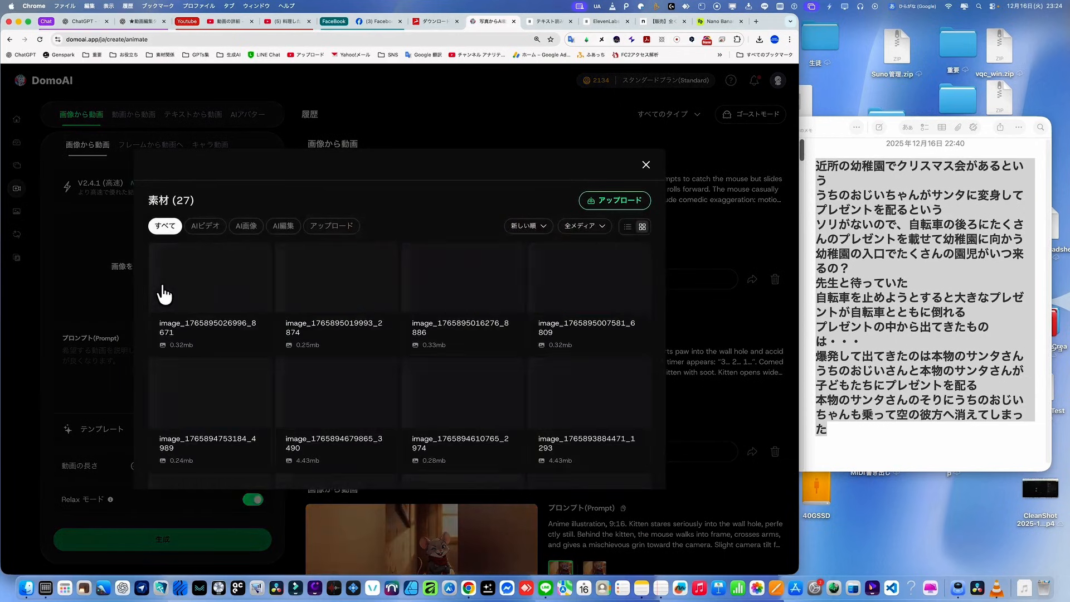
click(162, 286)
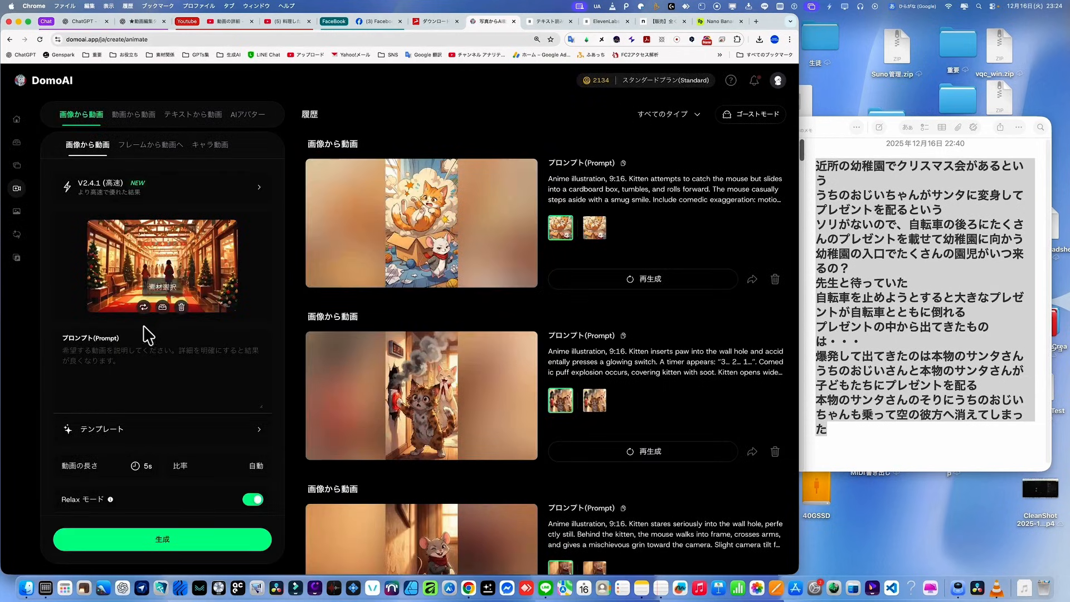
Paste the シーン1 video prompt, set the video length to 10s and generate the clip
click(131, 350)
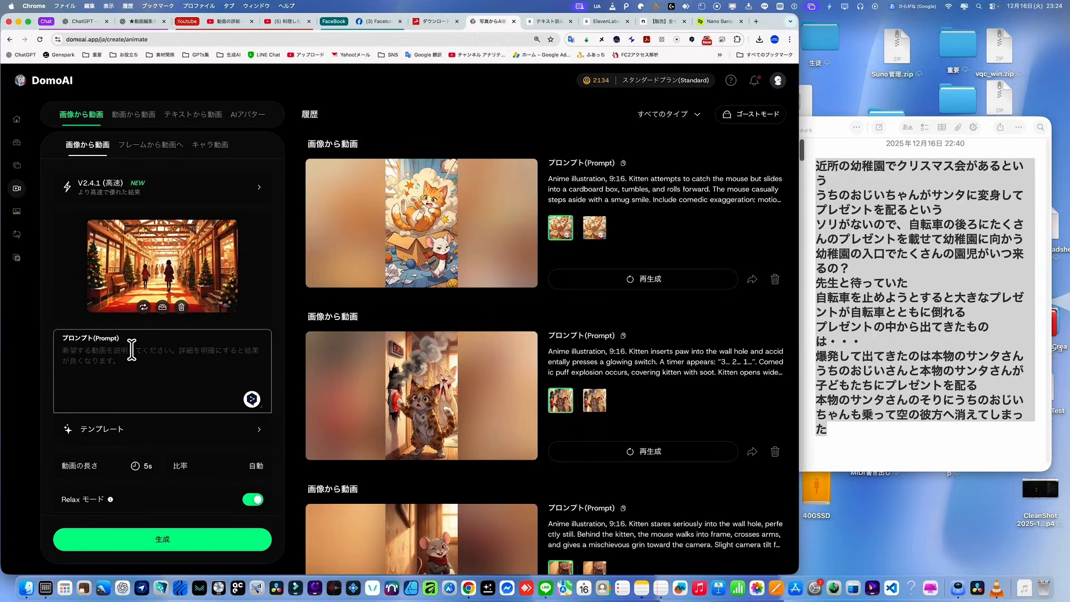
key(super+v)
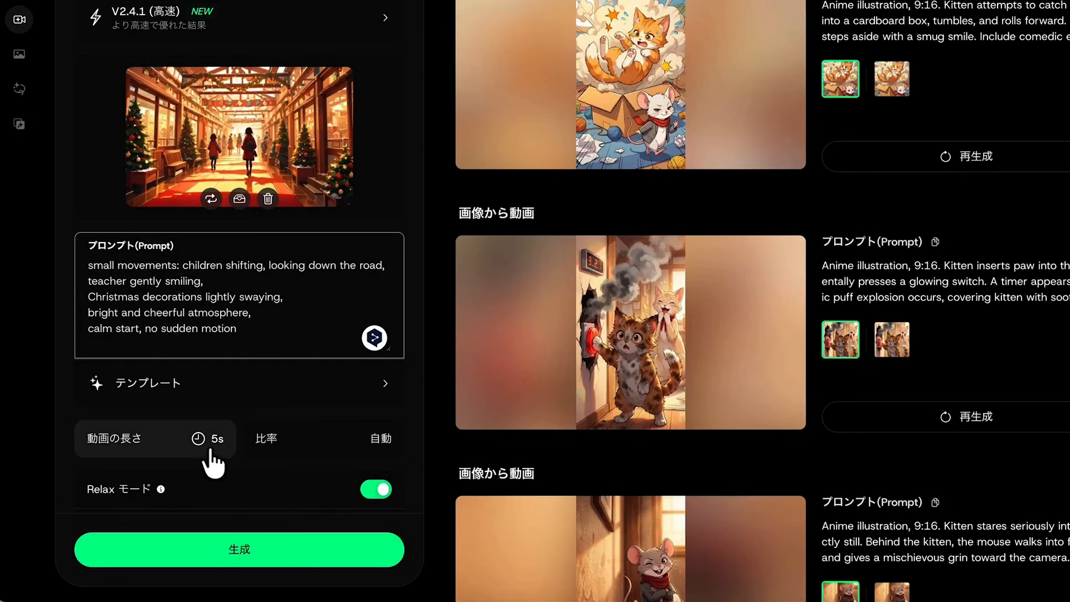
click(207, 453)
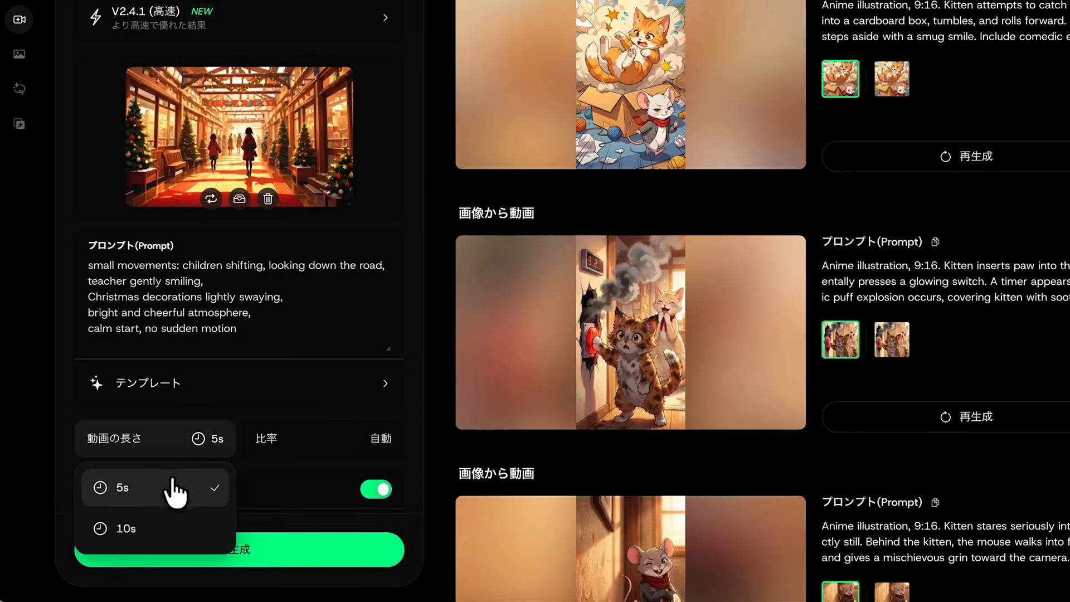
click(149, 525)
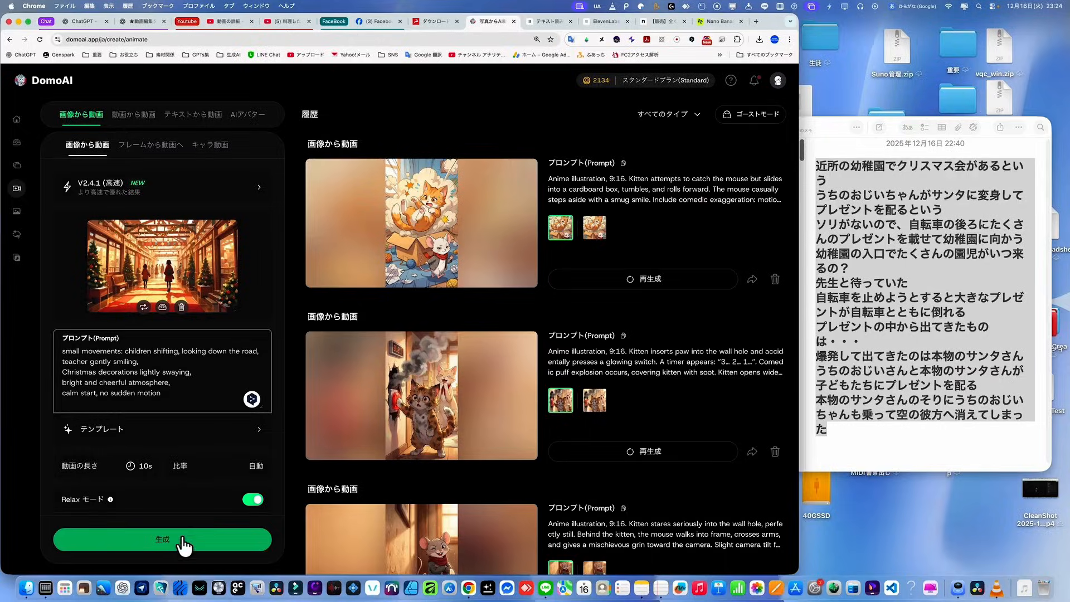
click(184, 543)
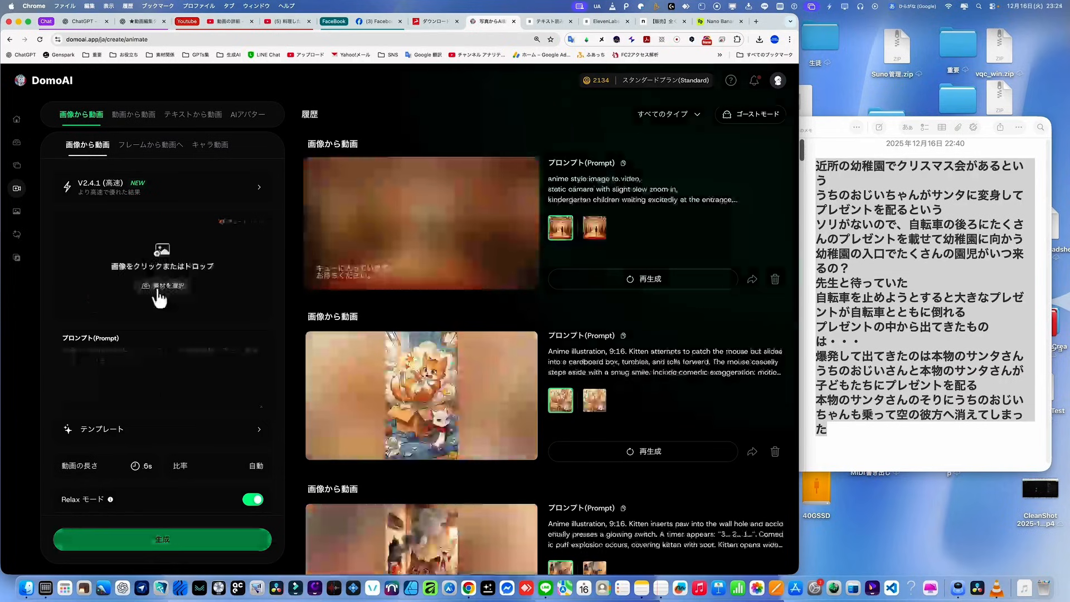
Load the Santa-on-bicycle image with the シーン2 wobbling-bicycle video prompt and open the video length options
click(163, 286)
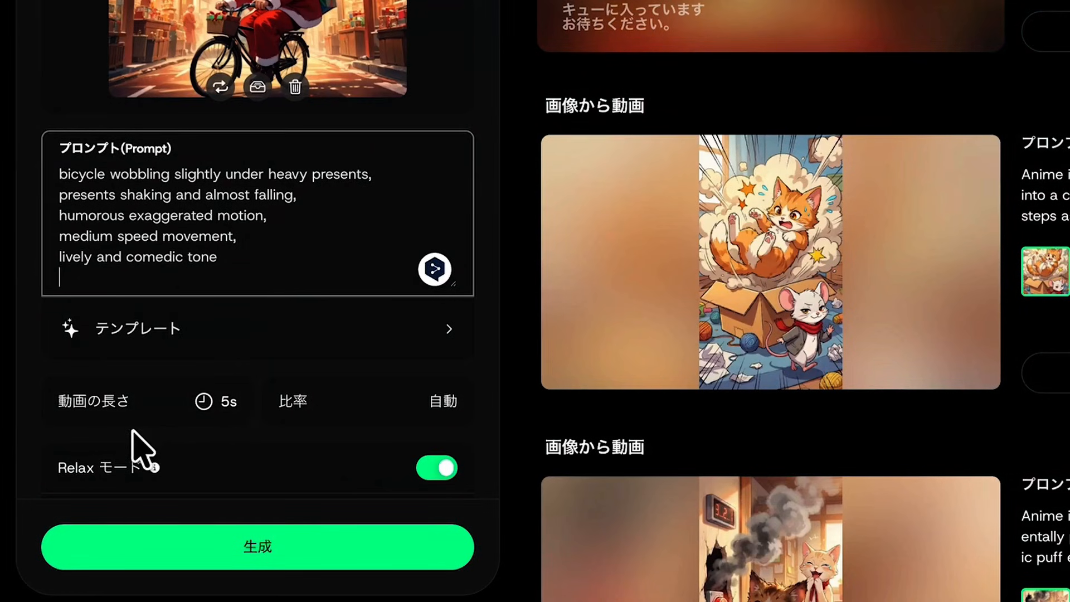
click(201, 404)
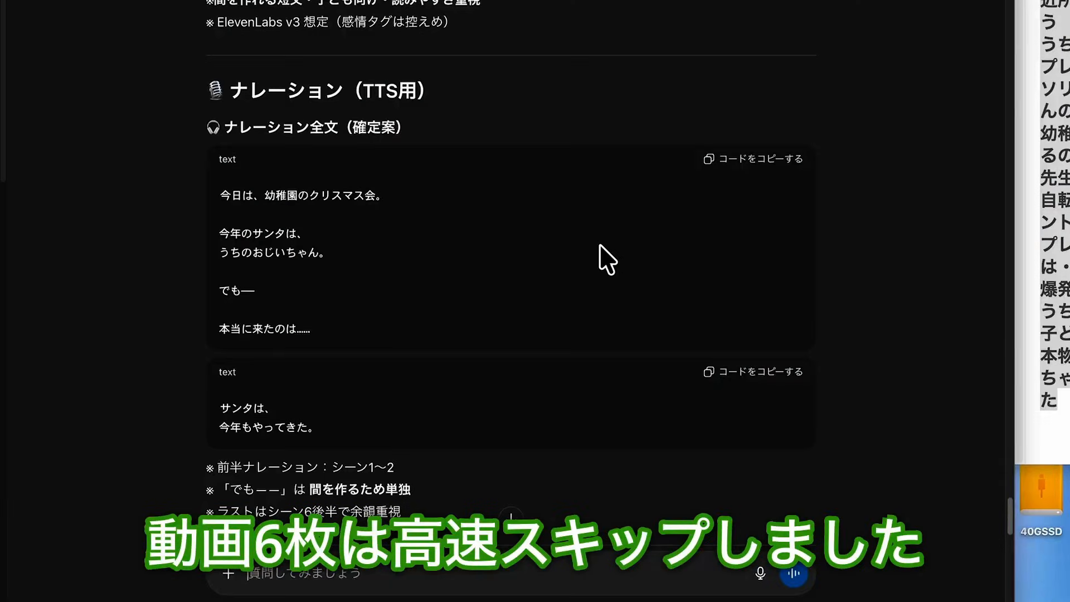
Copy the first narration block from ChatGPT and generate it as speech in ElevenLabs with the Alice voice, replacing the old text
scroll(605, 259, down, 3)
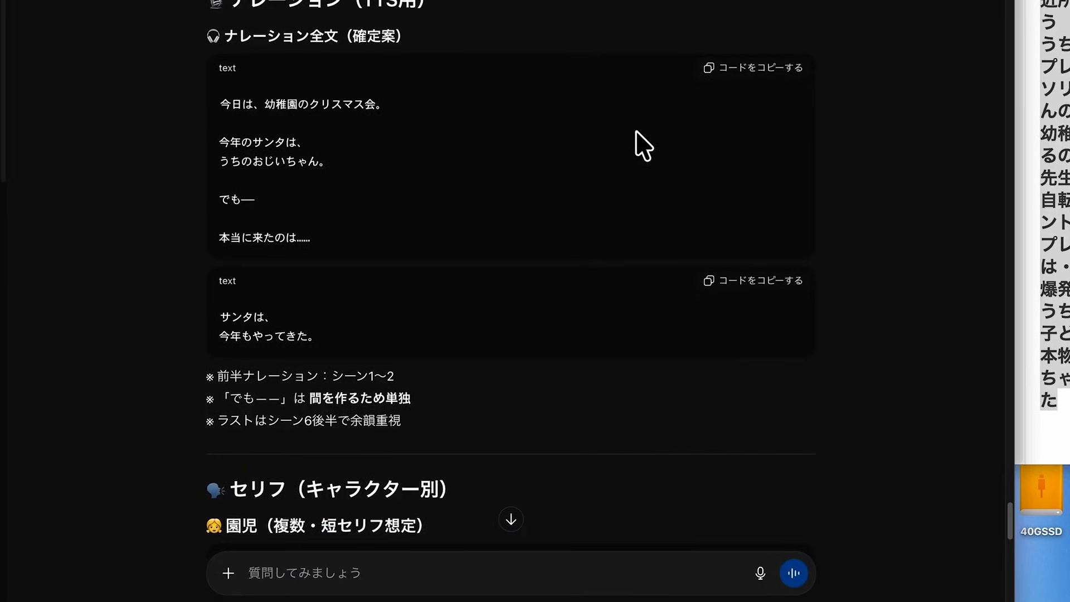
click(755, 70)
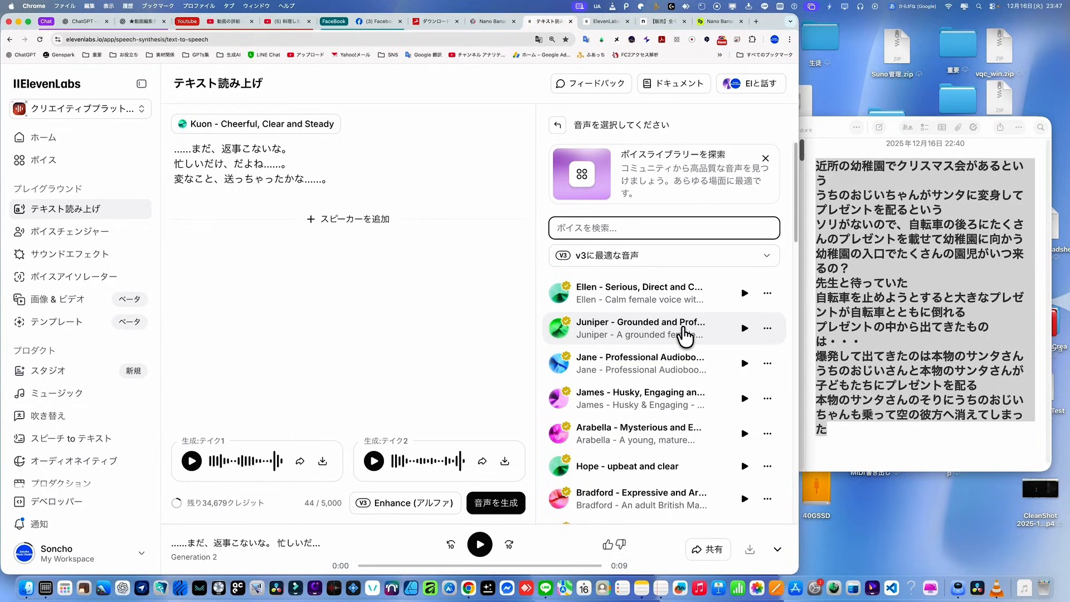
click(744, 410)
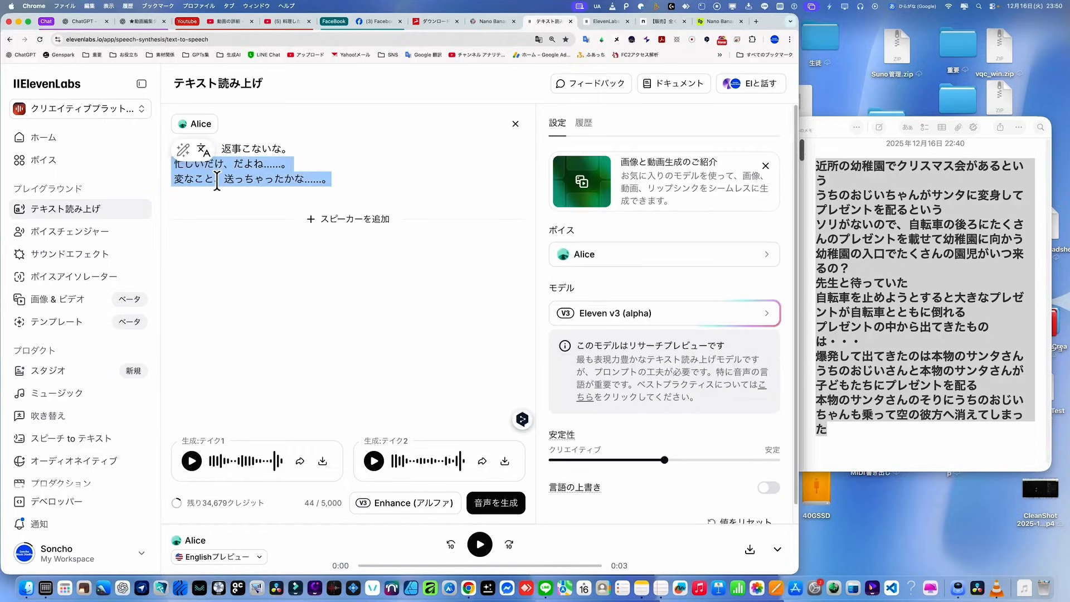
key(BackSpace)
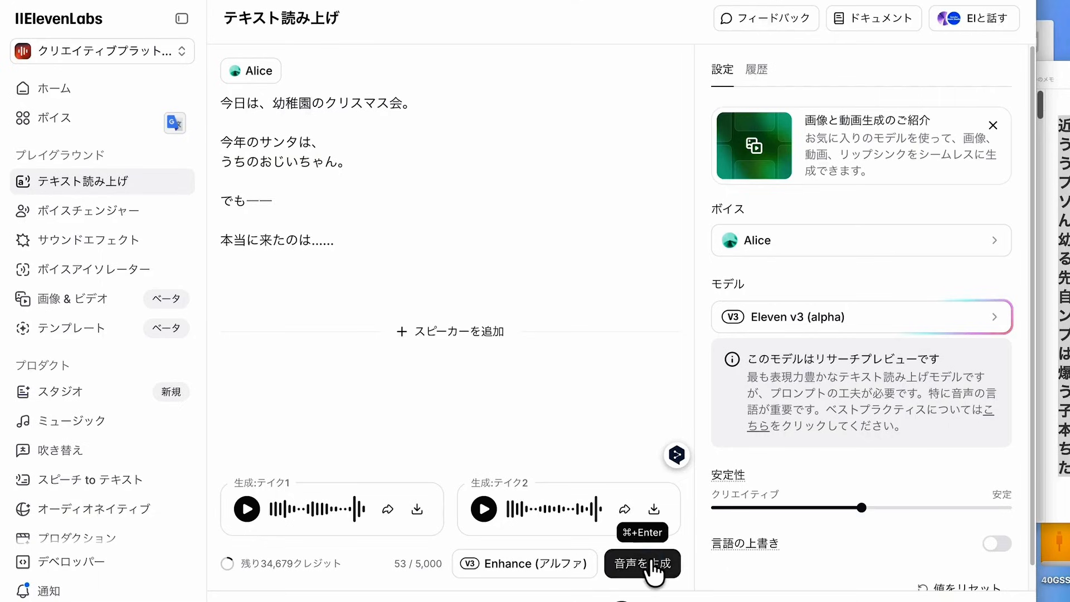
click(650, 557)
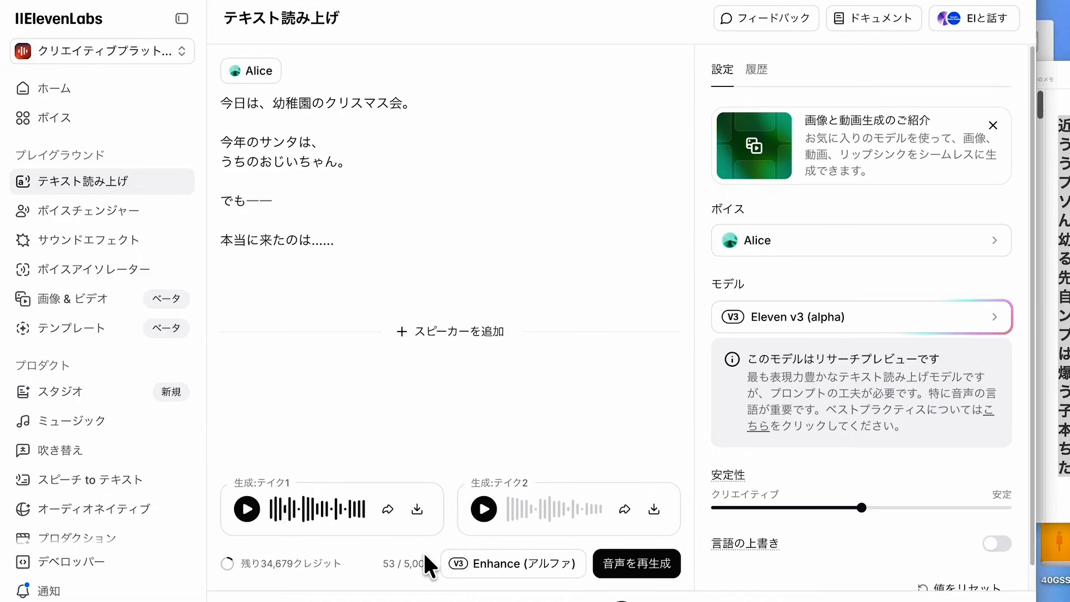
Download take 1 of the narration, creating a new folder named サンタ inside ダウンロード for it
click(412, 516)
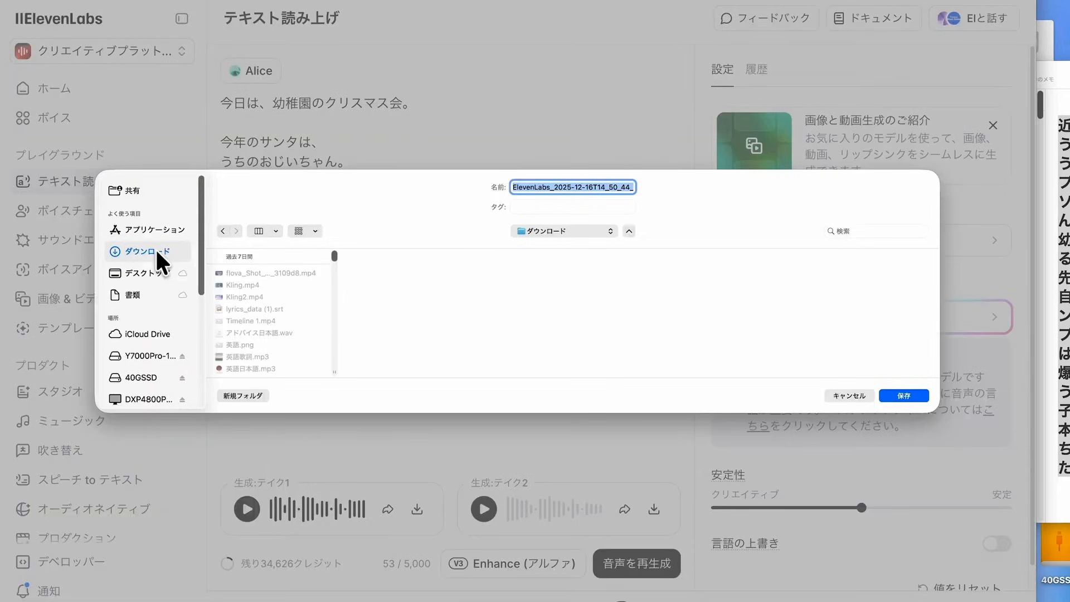
click(242, 394)
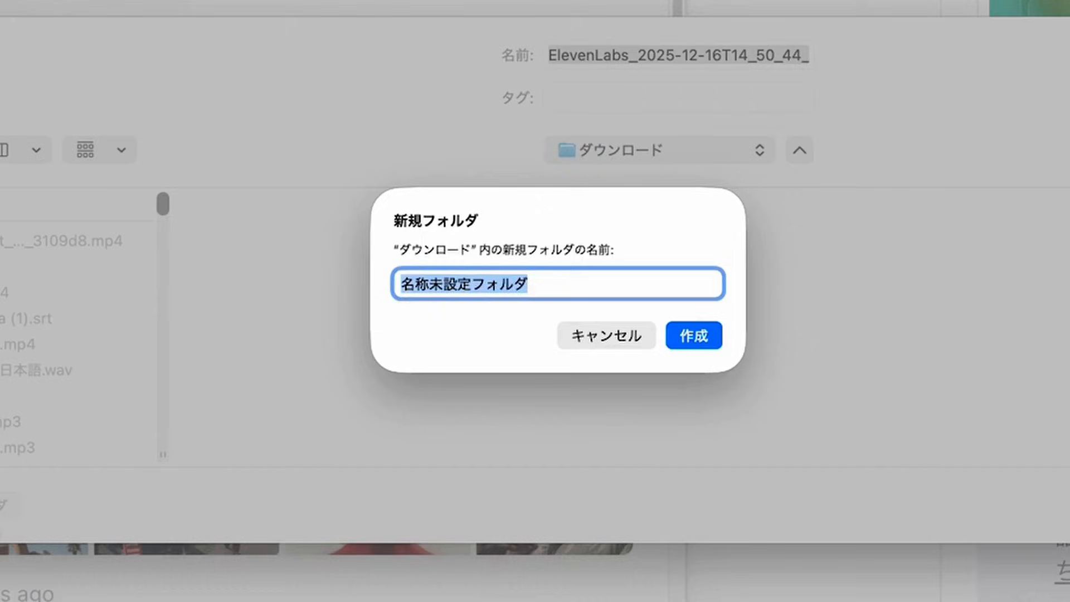
text(さんた)
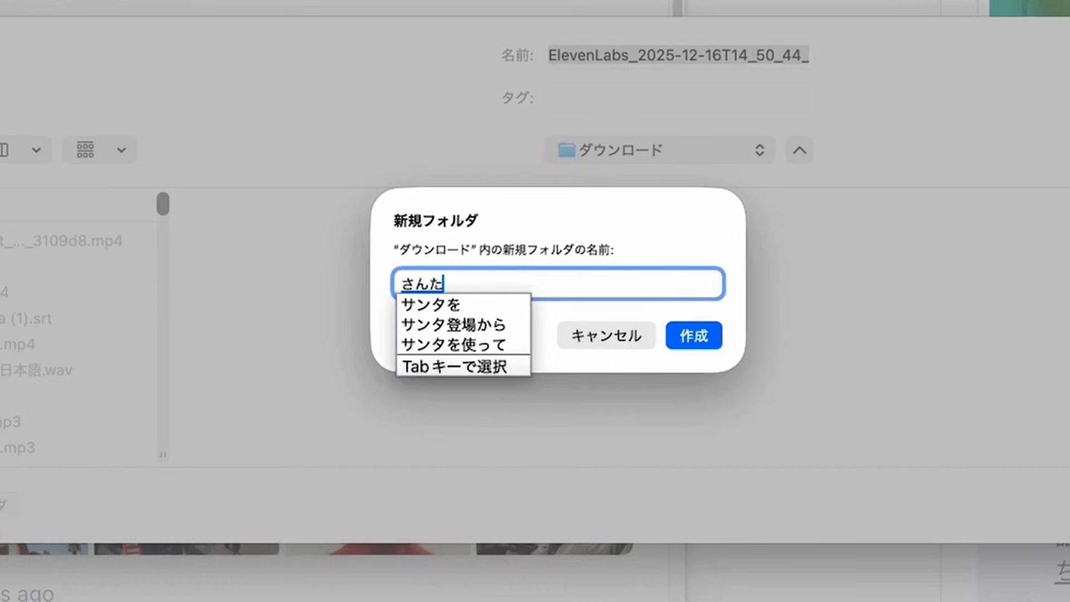
key(space)
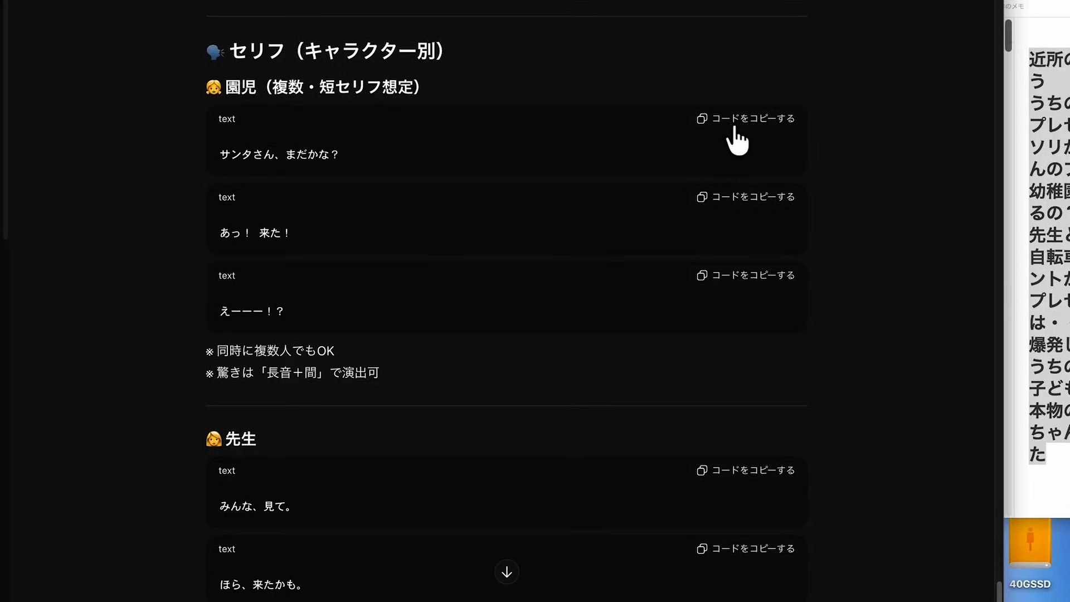
Replace the speech text with サンタは、今年もやってきた。 and switch the voice to Kuon - Cheerful, Clear and Steady
drag(321, 326, 191, 160)
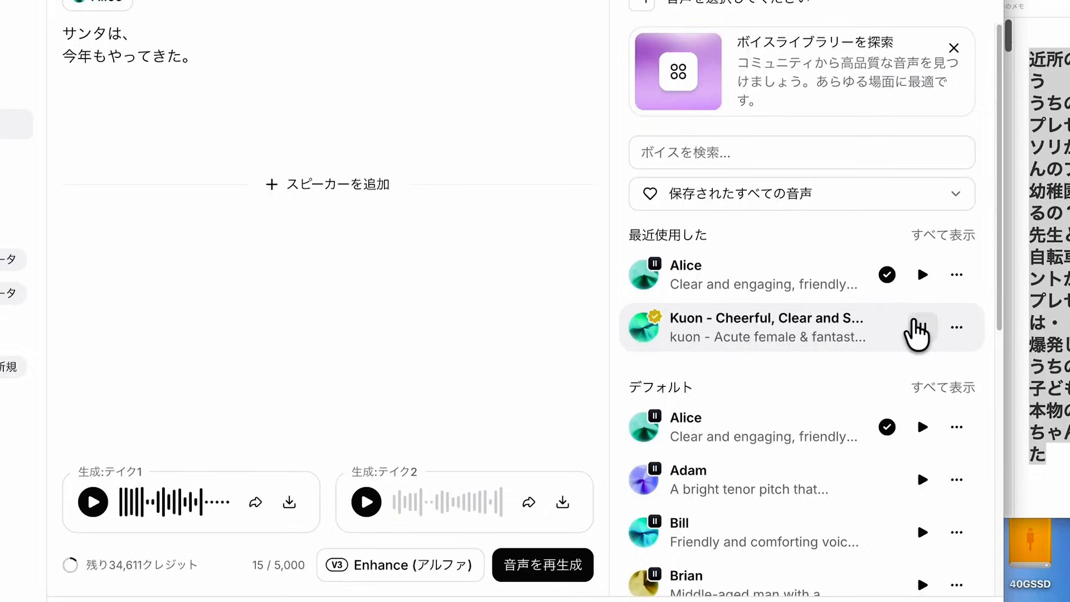
click(793, 329)
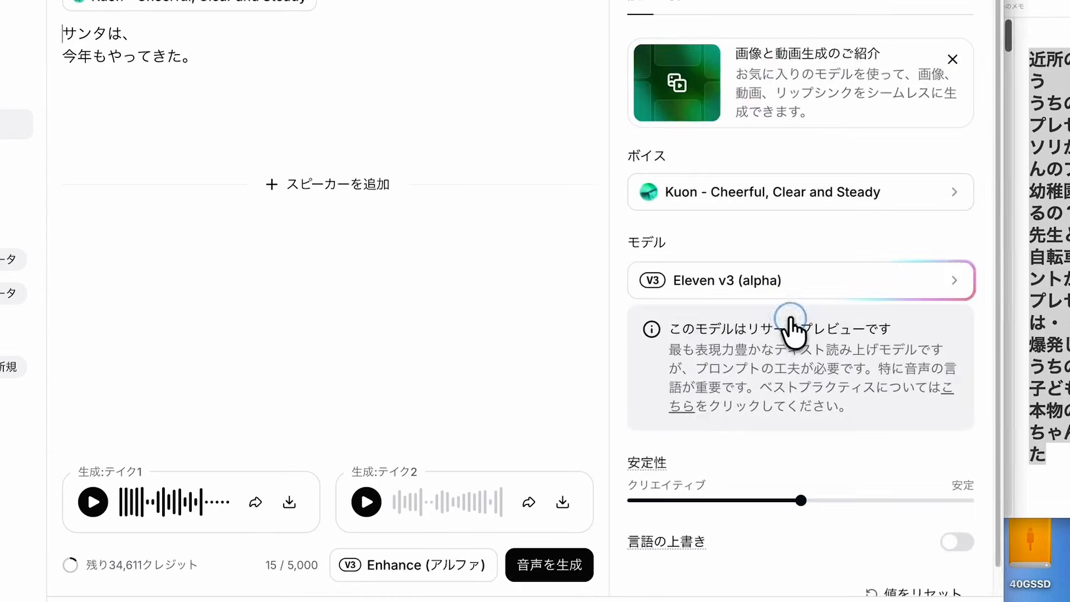
Replace the speech text with サンタさん、まだかな? / あっ! 来た! / えーーー!?, strip the stray copied labels, generate it with Kuon, and download take 2
key(ctrl+a)
key(ctrl+v)
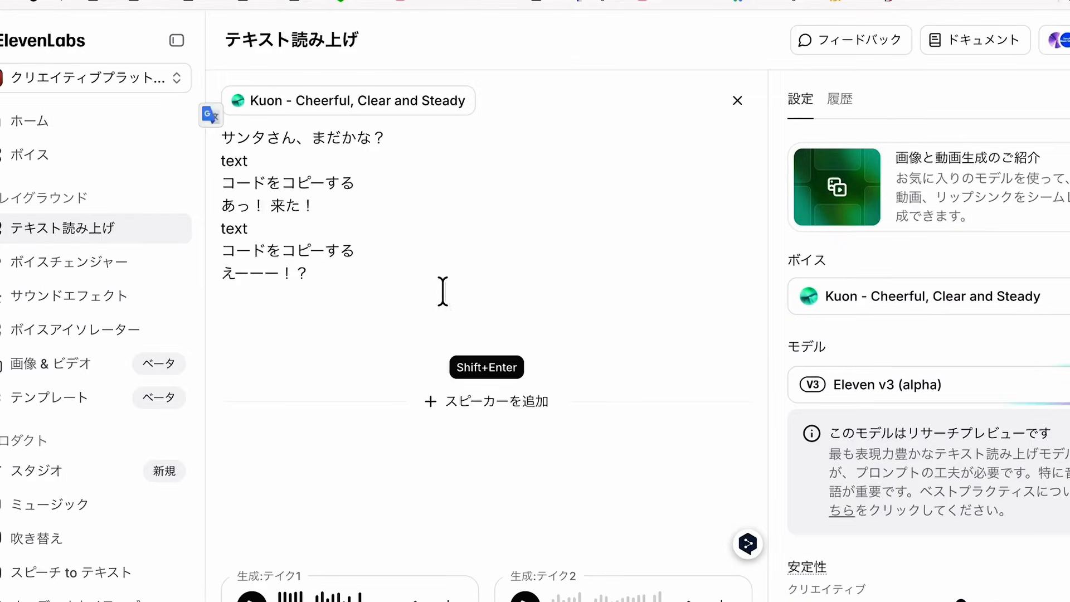
drag(303, 269, 163, 236)
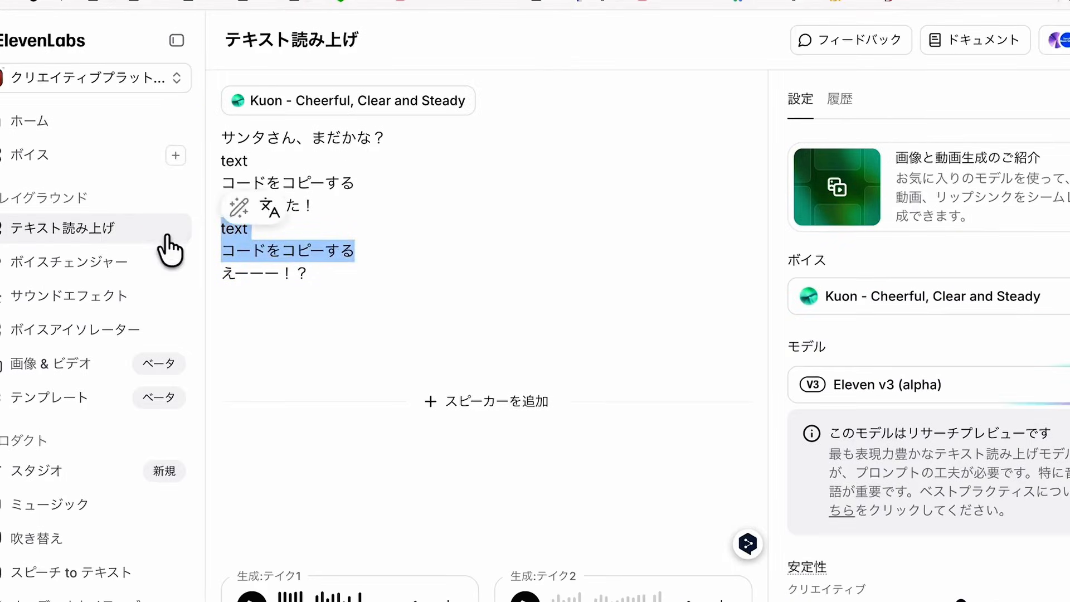
key(BackSpace)
drag(355, 184, 178, 155)
key(BackSpace)
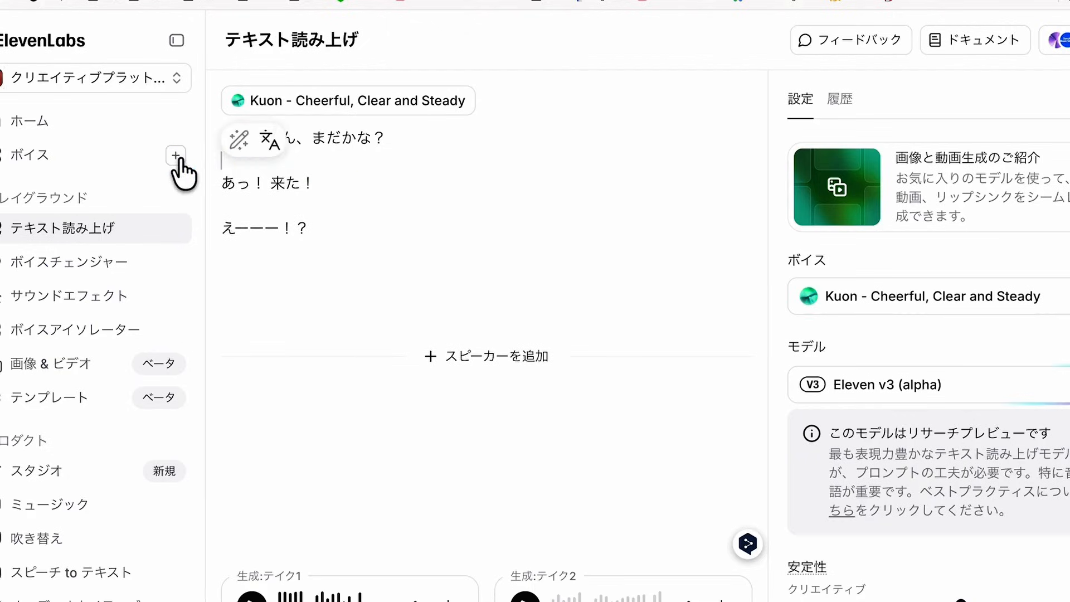
click(416, 212)
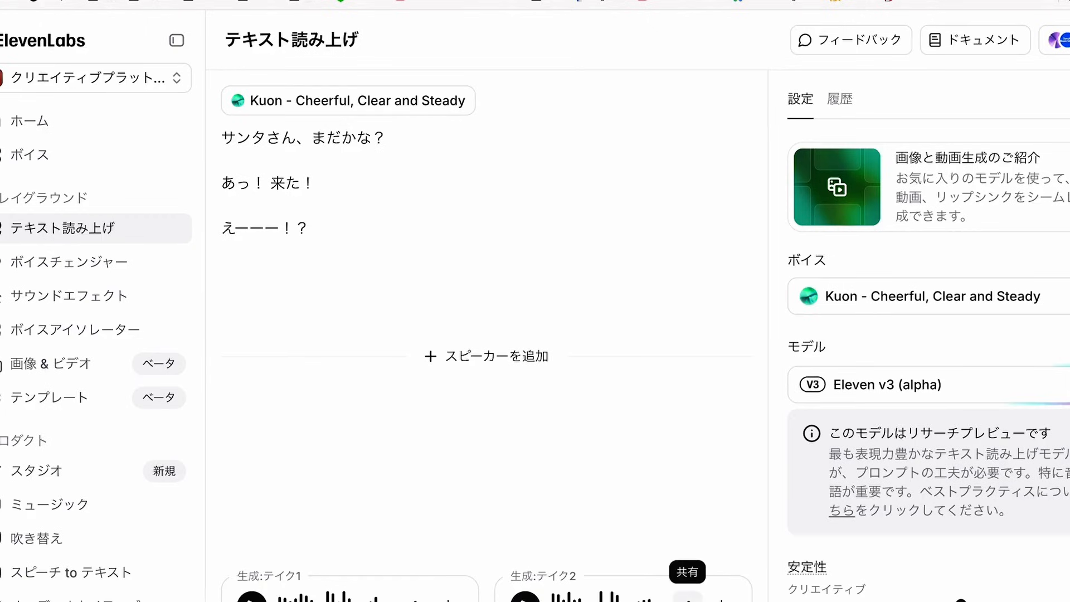
click(722, 596)
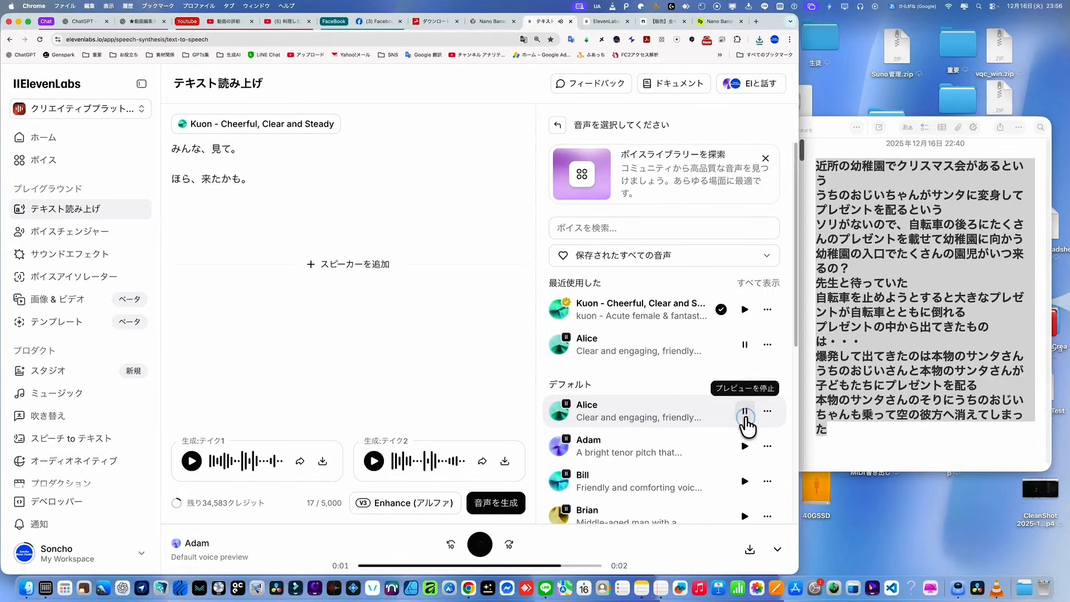
Switch the voice to Alice, generate みんな、見て。 ほら、来たかも。 as speech, and play take 2
click(744, 411)
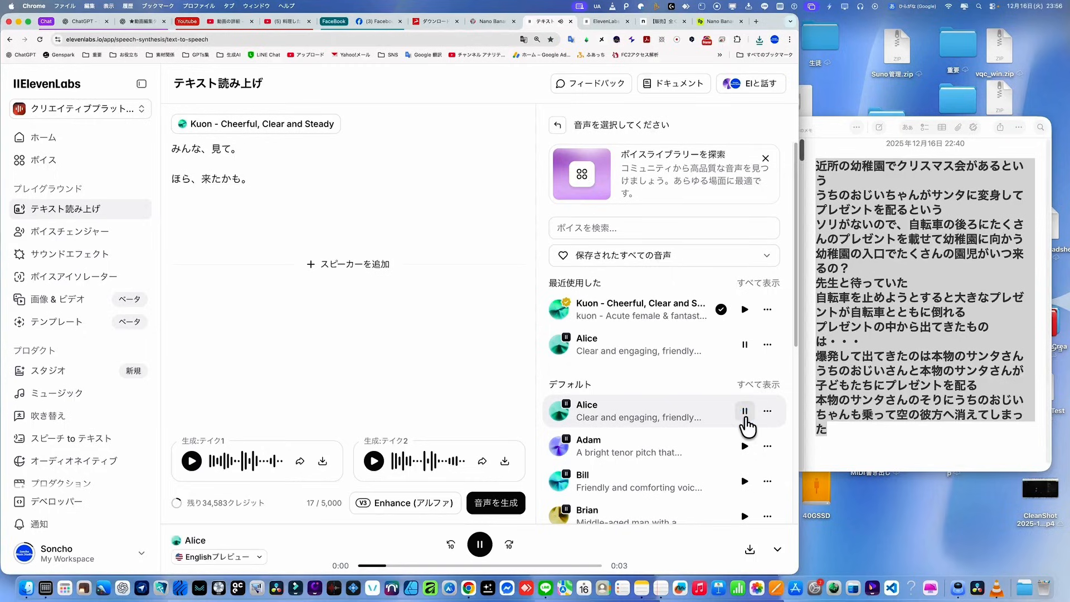
click(676, 424)
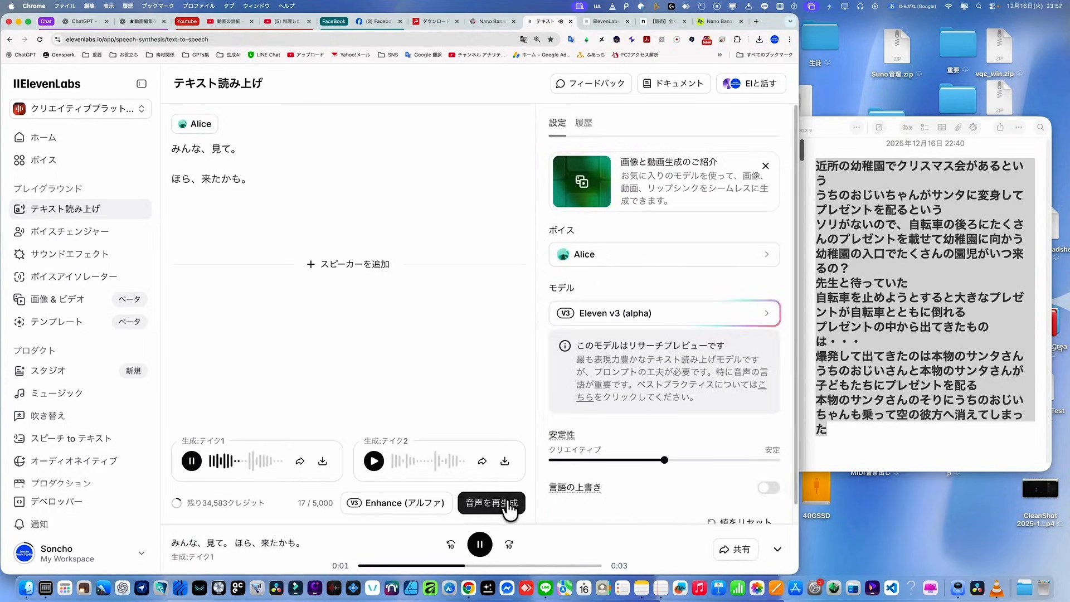
click(374, 462)
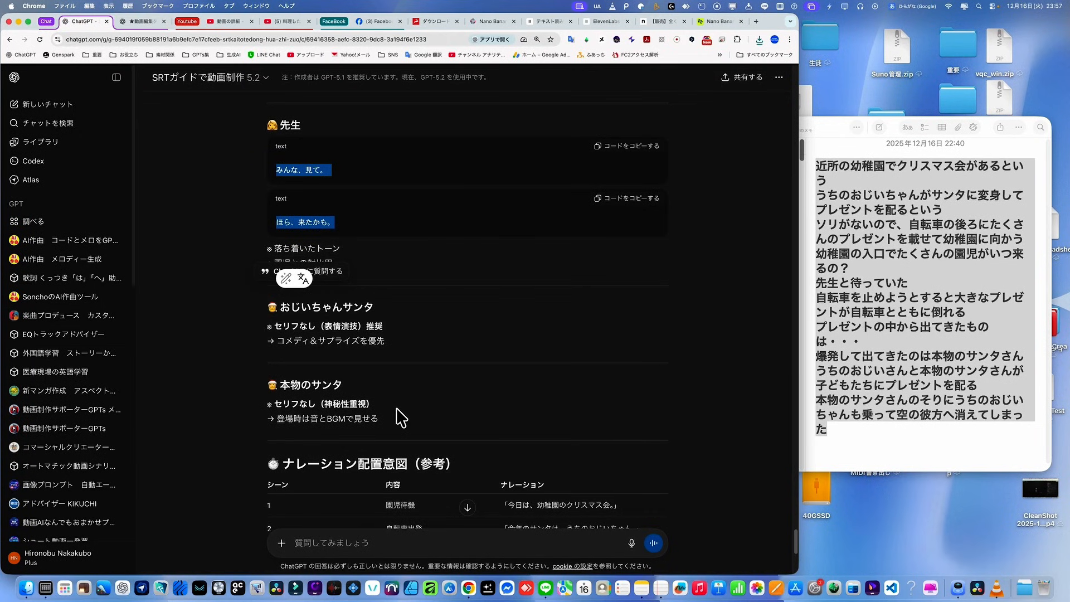
Copy the SunoAI Style Prompt from ChatGPT into Suno's song styles and create the background music with the title サンタ
scroll(390, 446, down, 7)
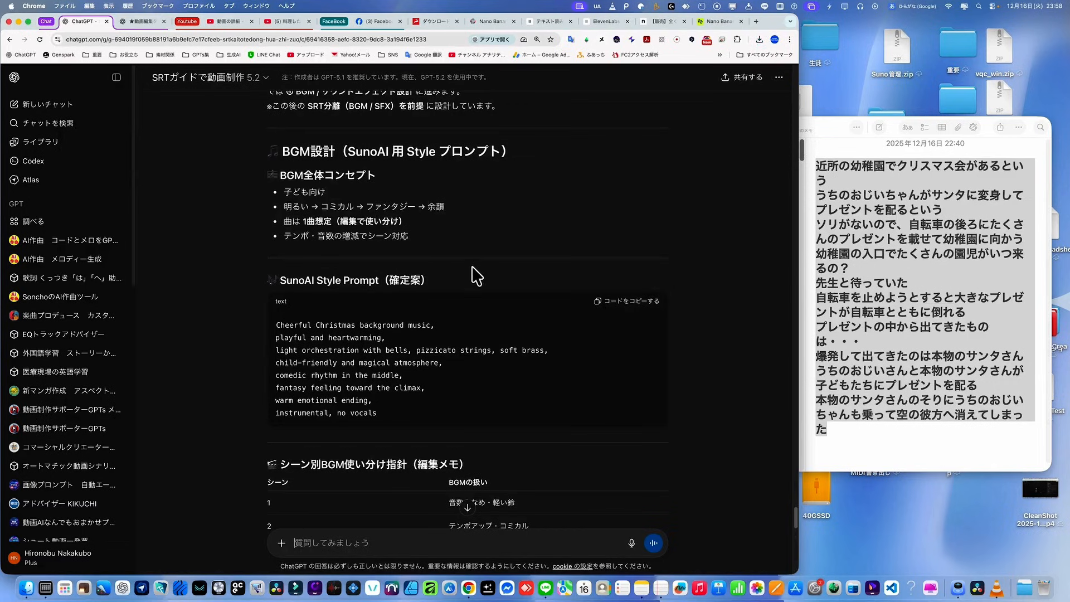
click(623, 308)
click(756, 21)
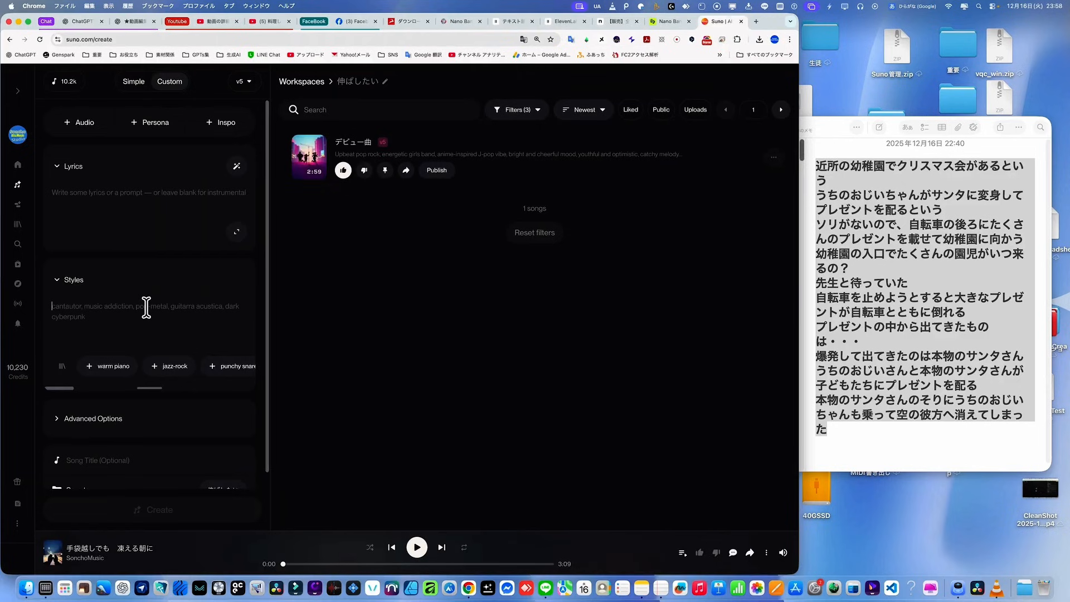
key(super+v)
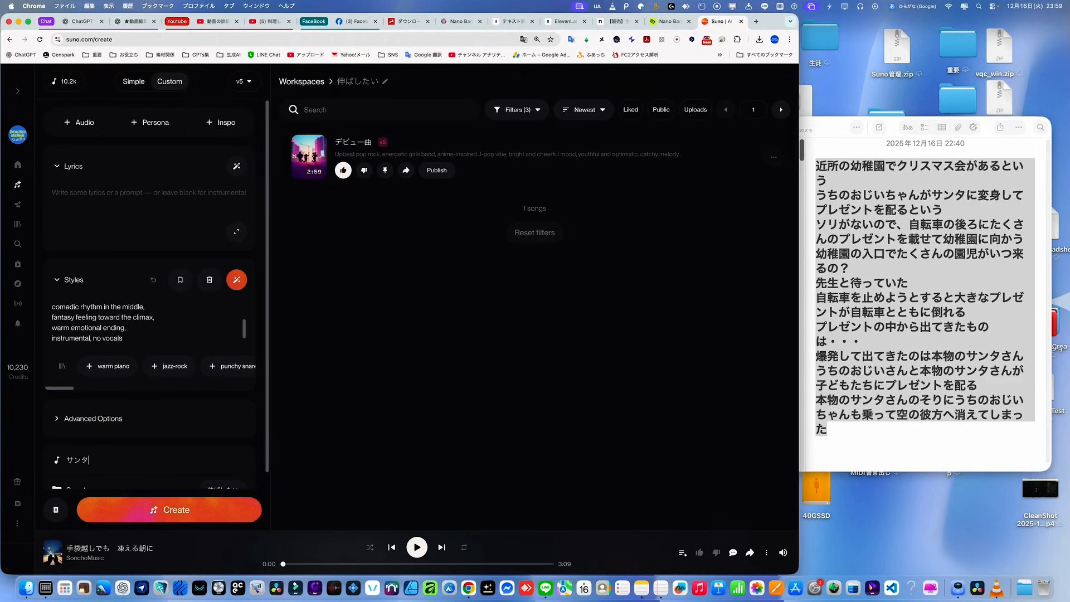
click(136, 501)
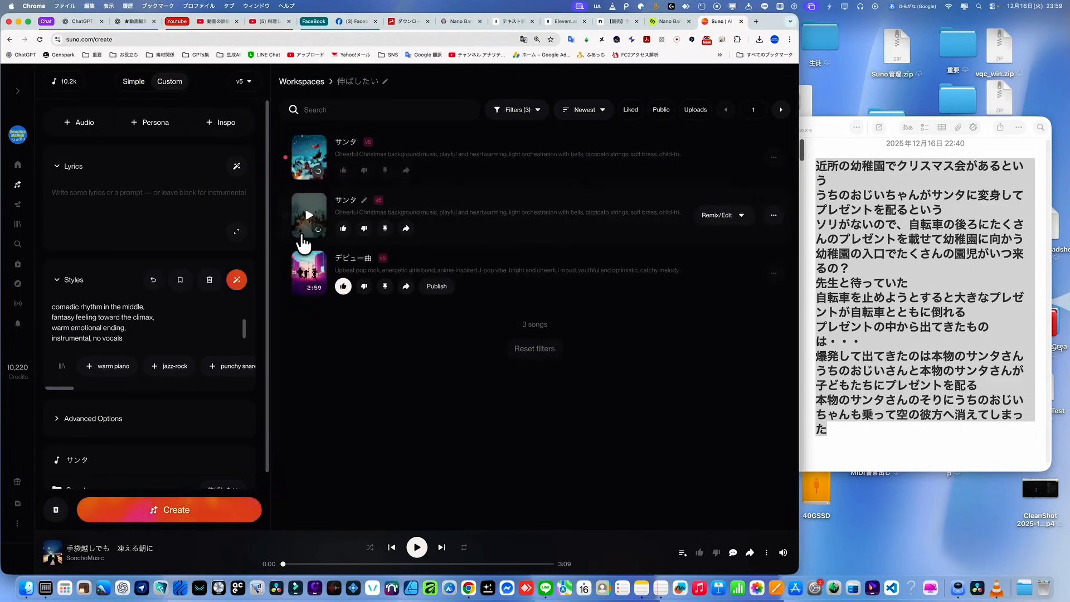
Listen to both generated サンタ songs and open the options of the village-artwork version
click(309, 217)
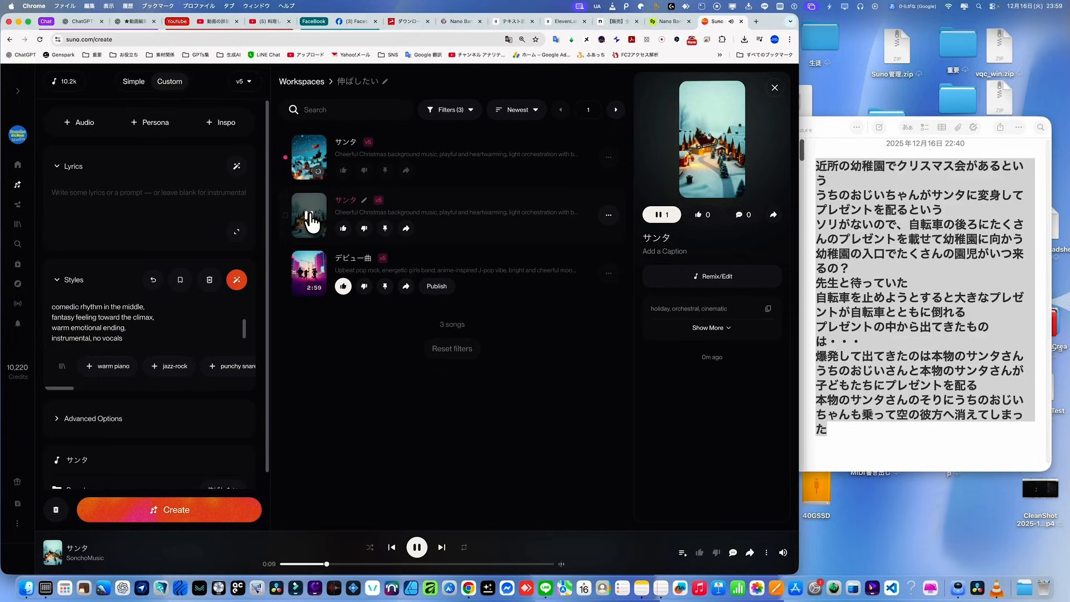
click(309, 219)
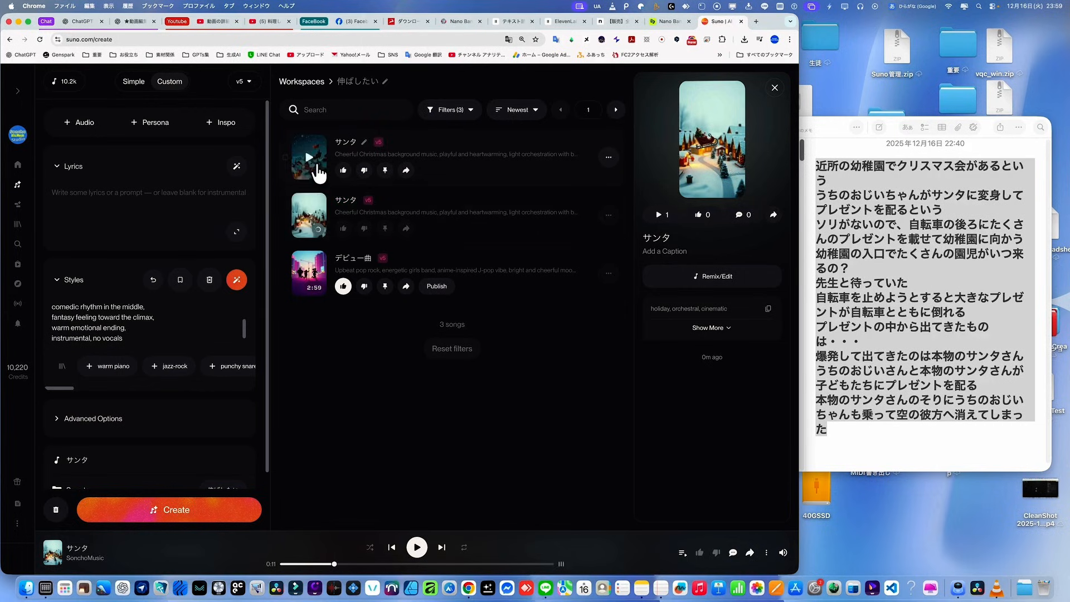
click(310, 158)
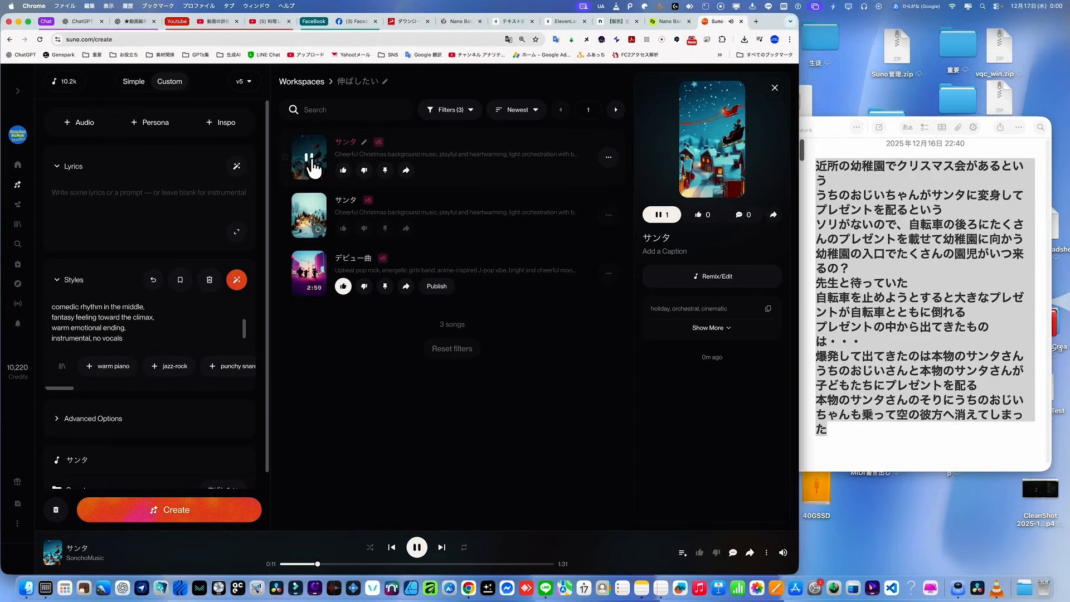
click(311, 161)
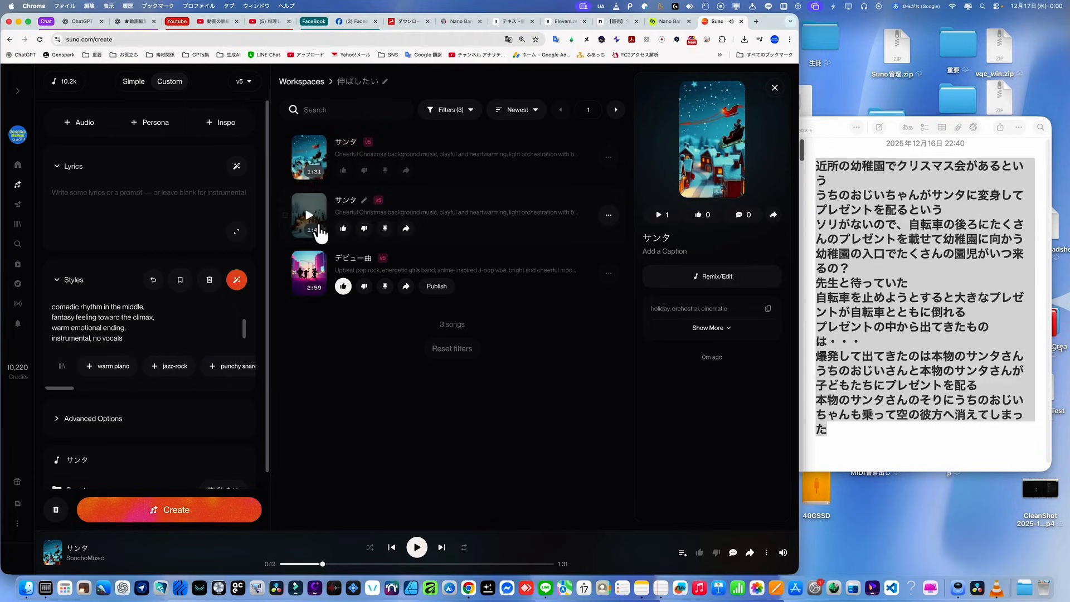
click(609, 216)
mouse_move(590, 471)
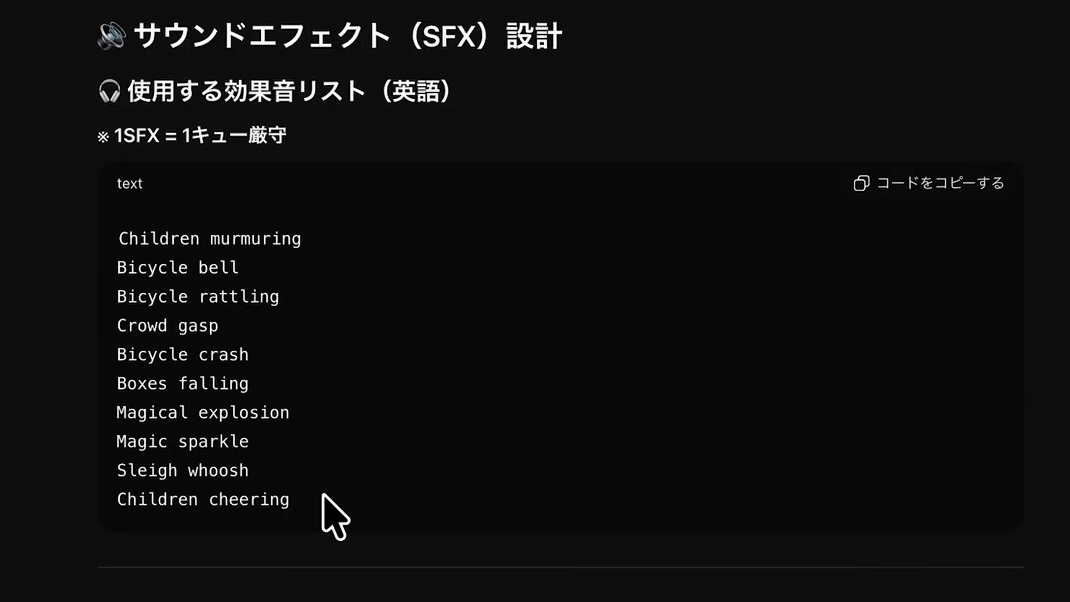
Copy the English SFX list from ChatGPT and use it as the prompt to generate sound effects in ElevenLabs
drag(332, 506, 44, 248)
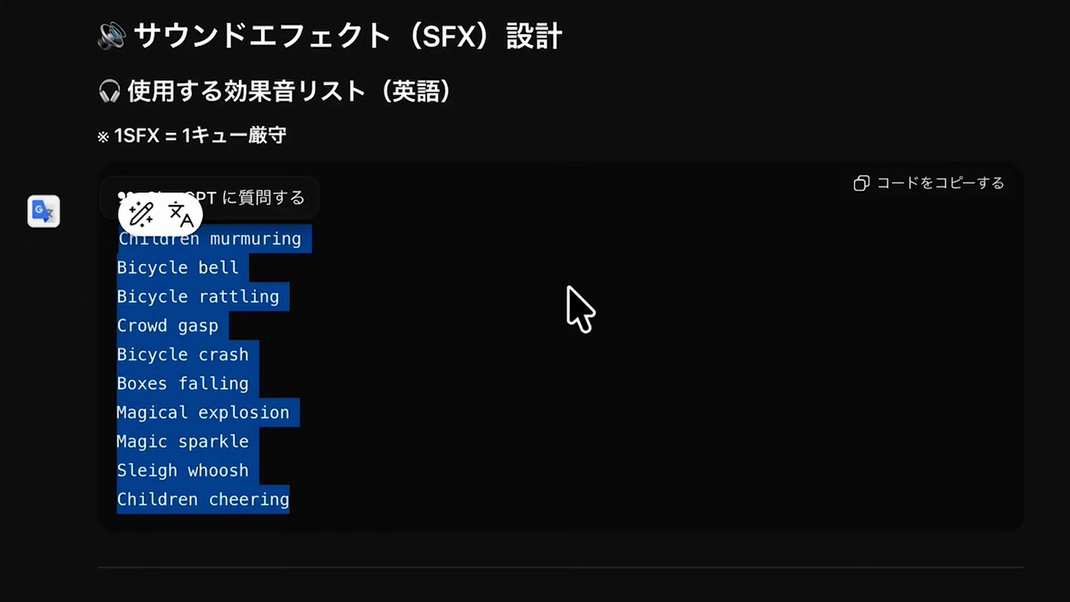
click(943, 184)
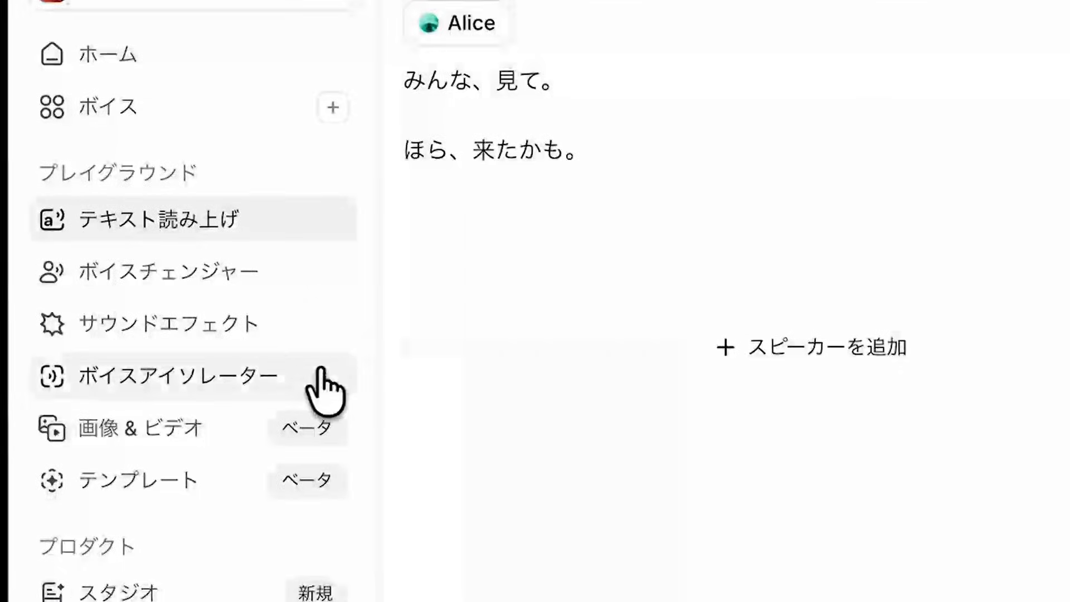
click(222, 311)
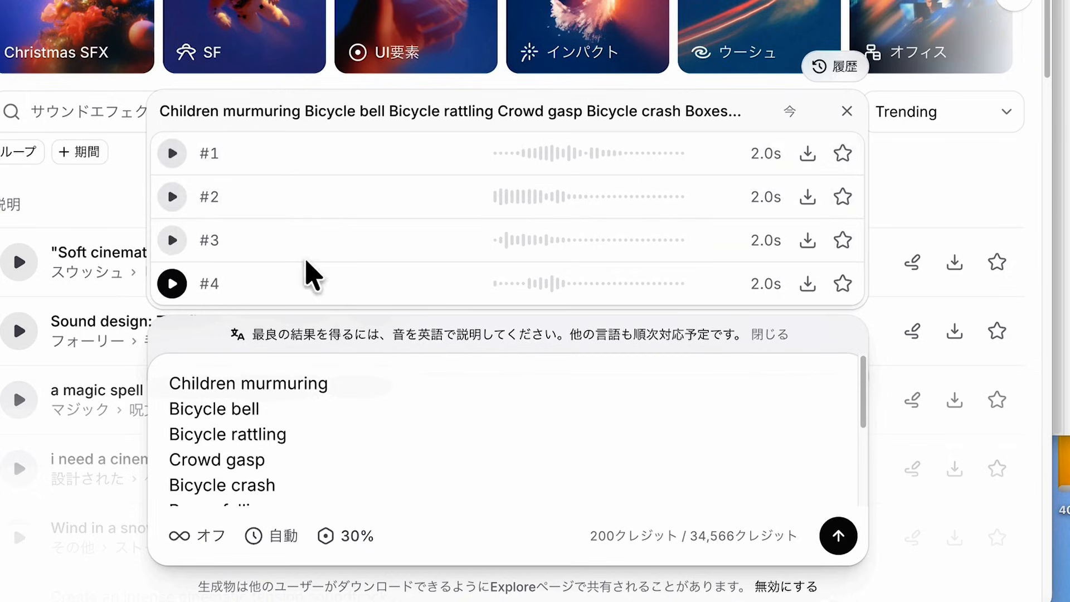
Listen to the four generated sound effect variations and replay #2
click(171, 152)
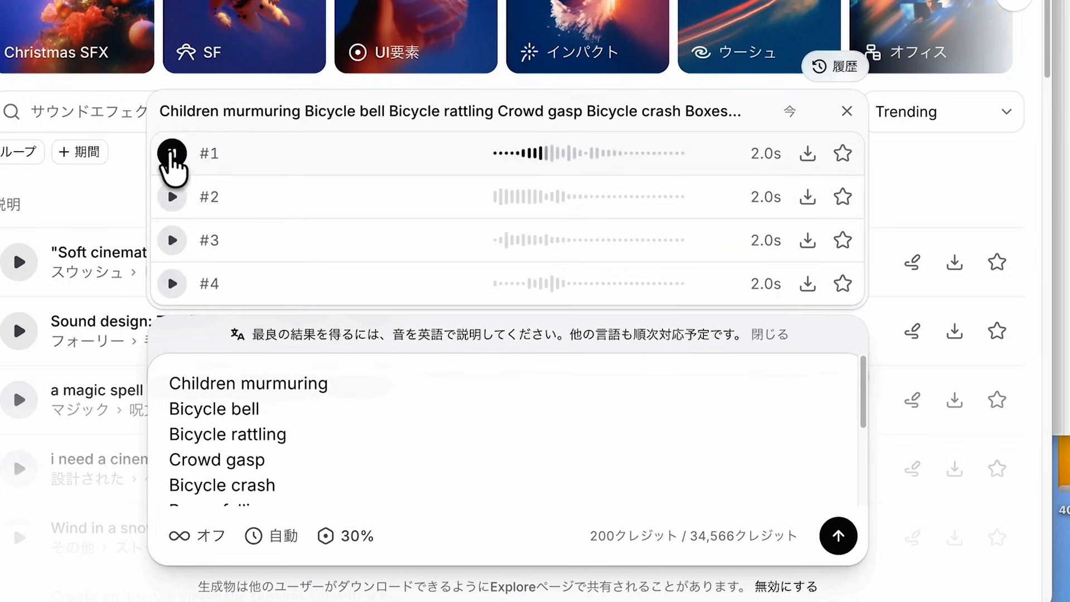
click(172, 196)
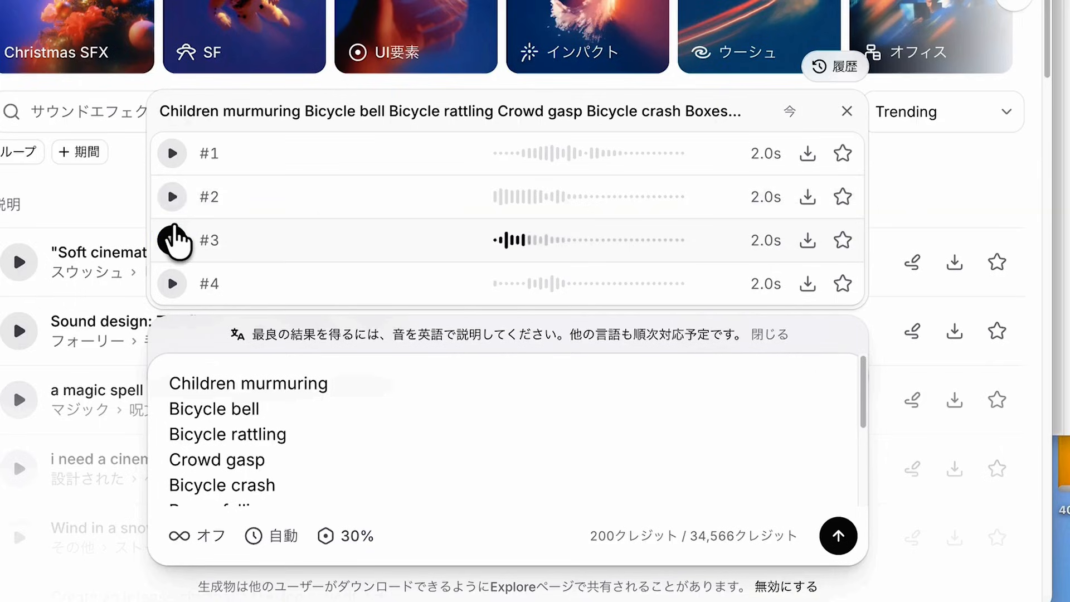
click(172, 284)
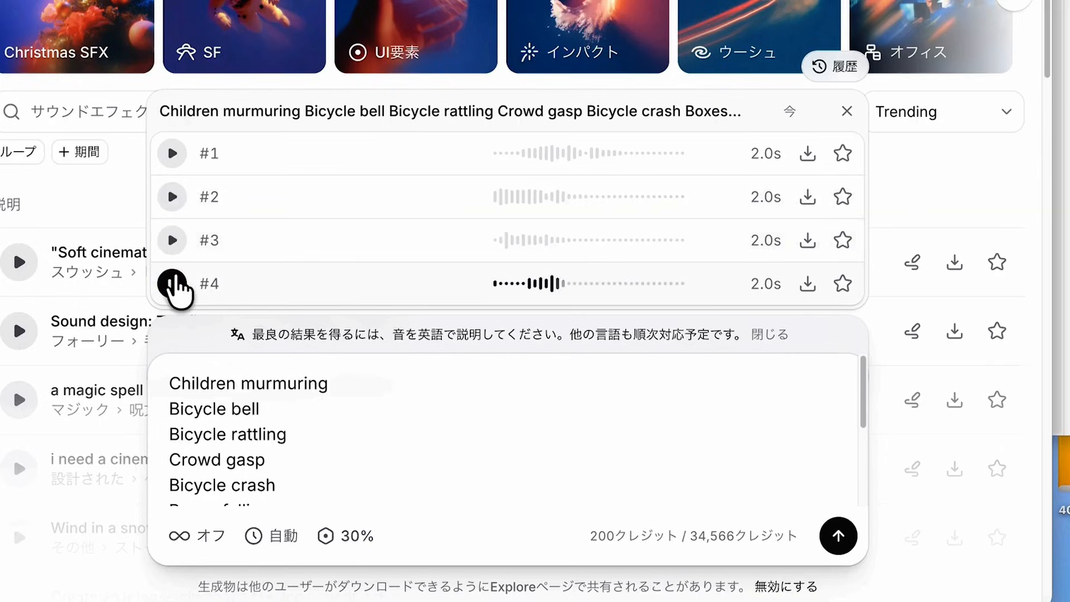
click(173, 197)
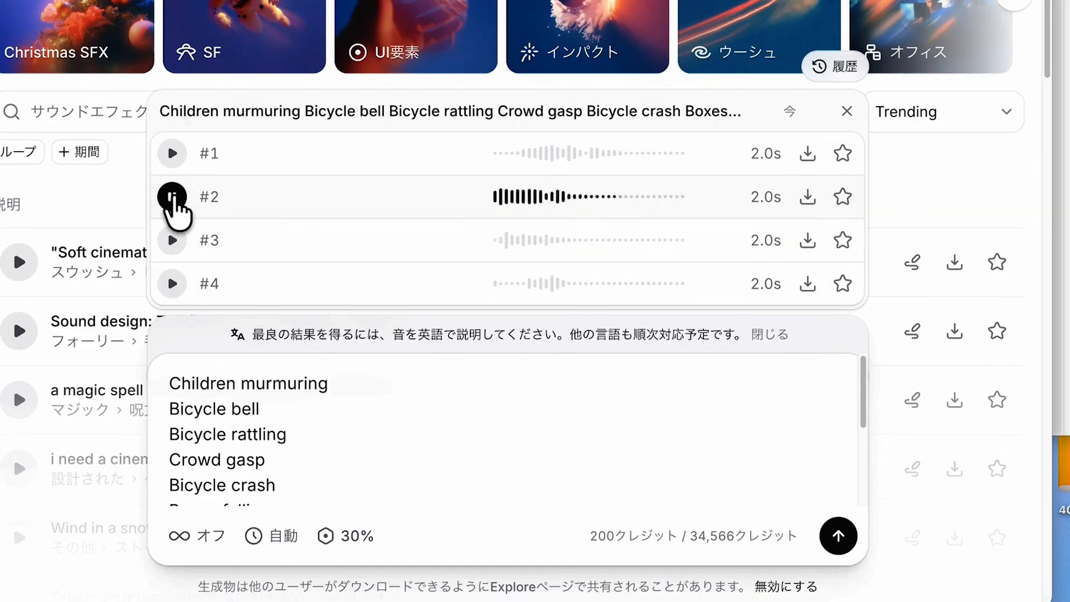
click(172, 197)
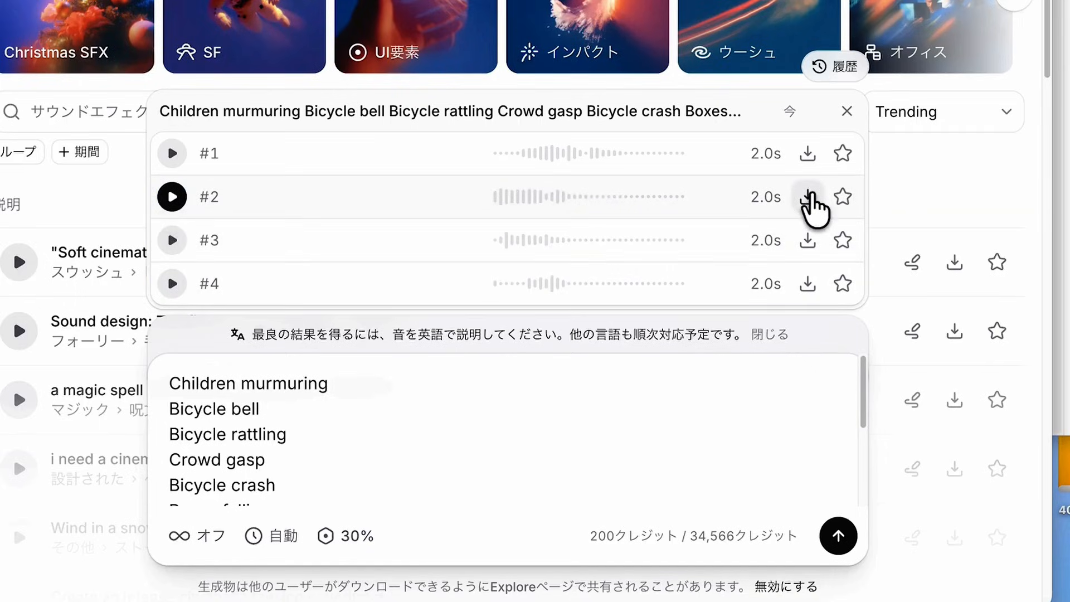
Download sound effect variation #2 into the サンタ folder as F1.mp3
click(809, 198)
click(824, 248)
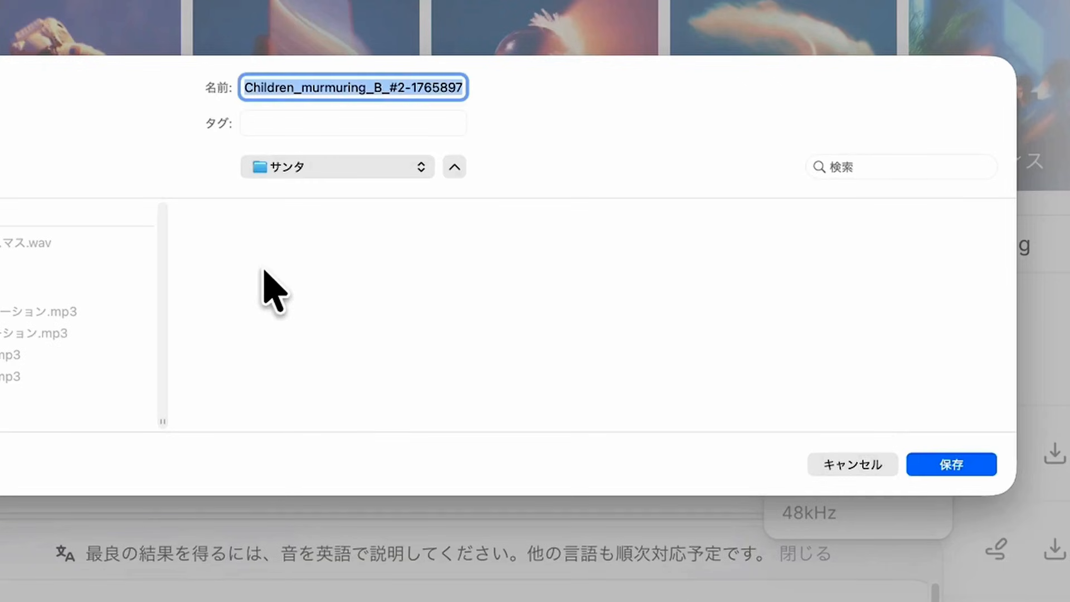
text(F1.mp3)
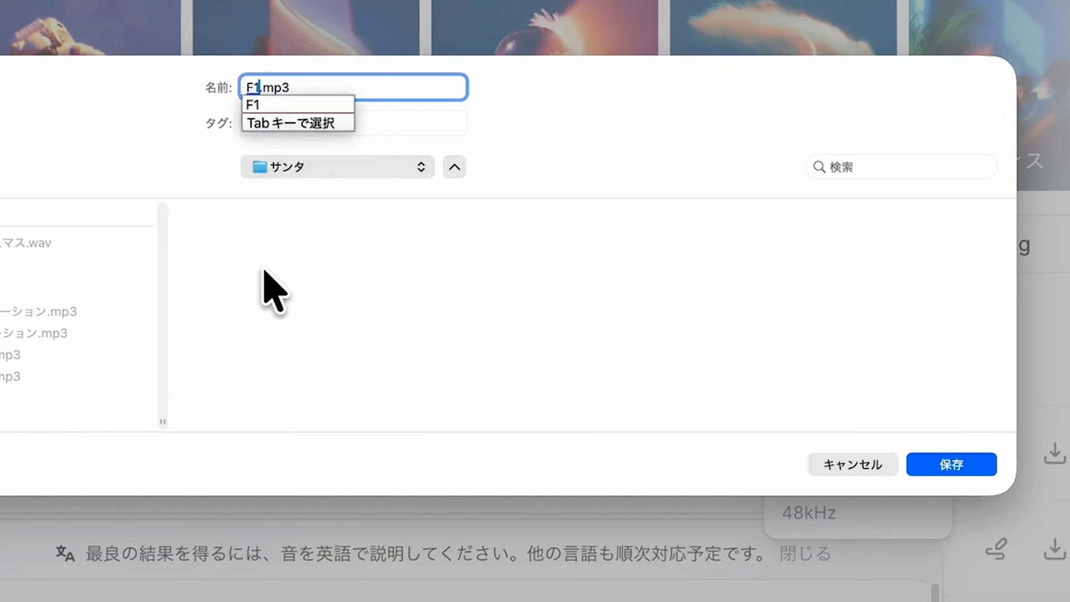
key(Return)
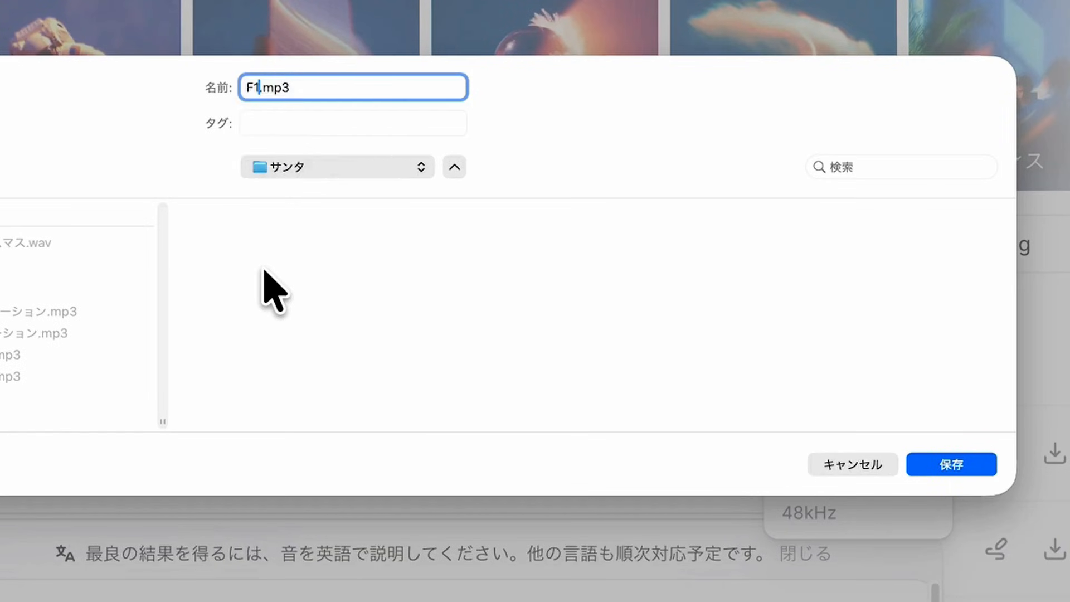
key(Return)
Remove the Children murmuring line from the prompt so it starts with Bicycle bell, and generate new sound effects
click(341, 347)
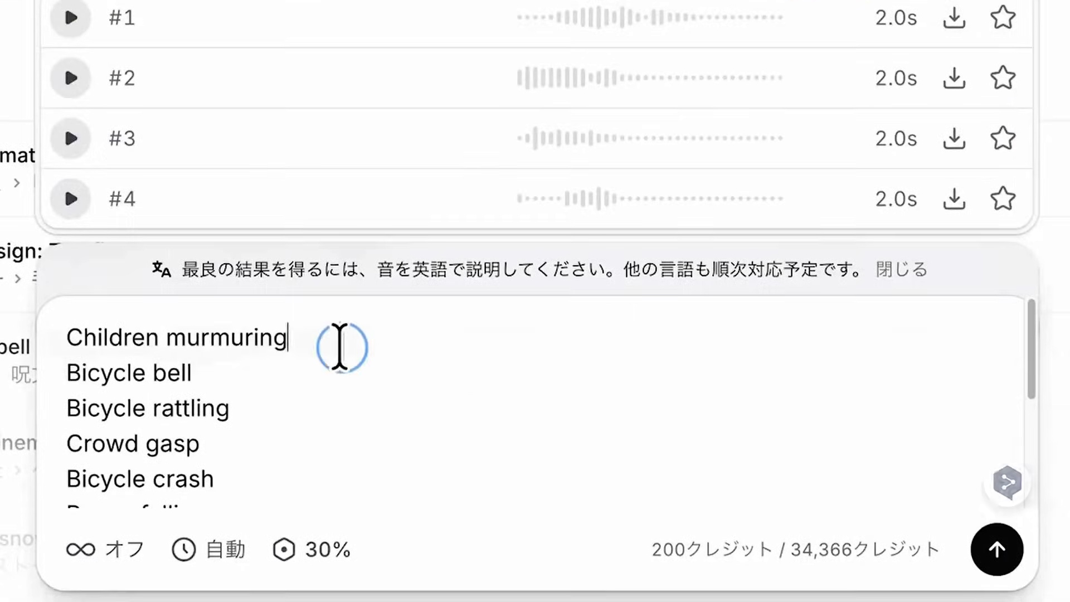
drag(340, 347, 5, 347)
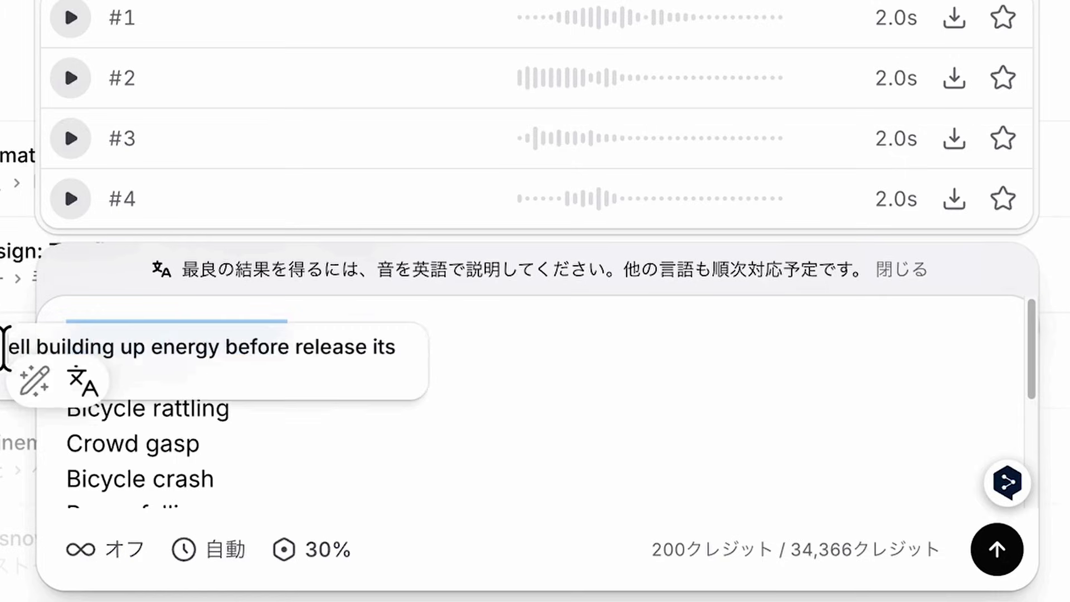
key(BackSpace)
key(Delete)
click(993, 551)
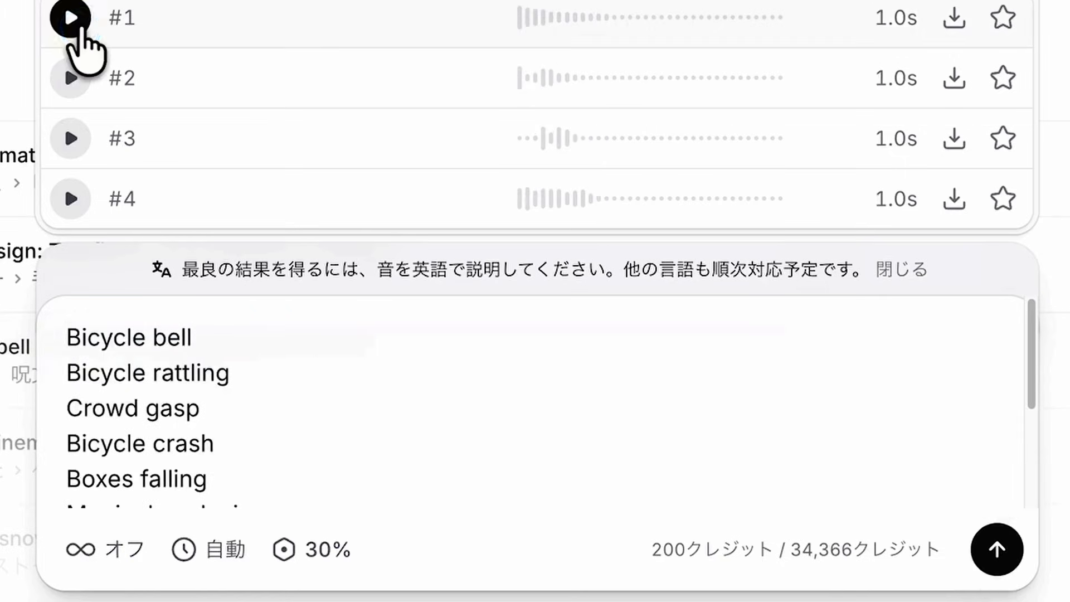
Listen to the four new variations generated from the prompt starting with Bicycle bell and replay #1
click(82, 28)
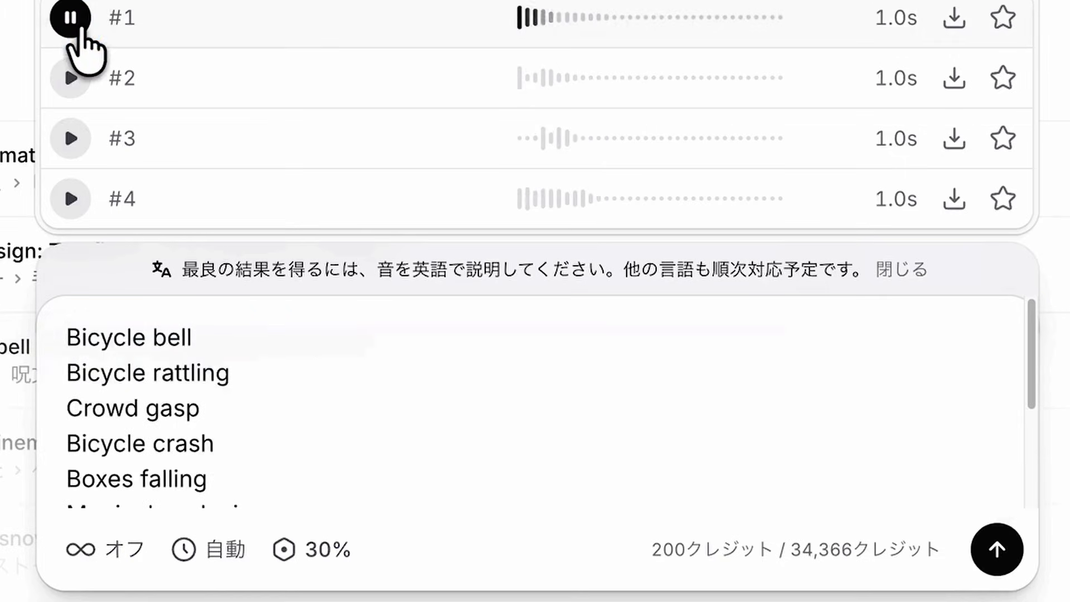
click(71, 78)
click(70, 136)
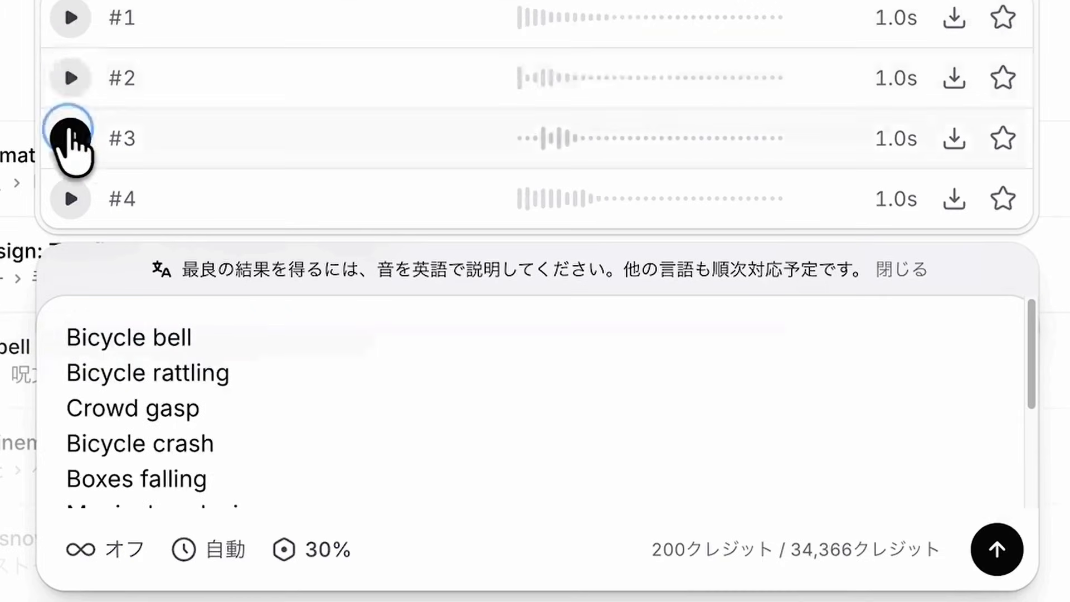
click(70, 201)
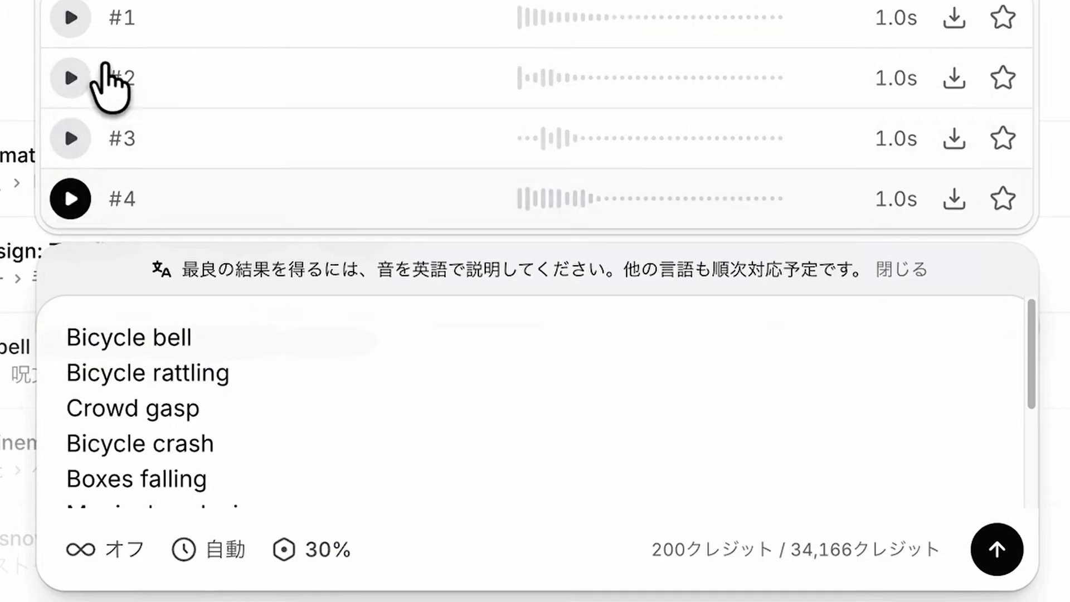
click(71, 20)
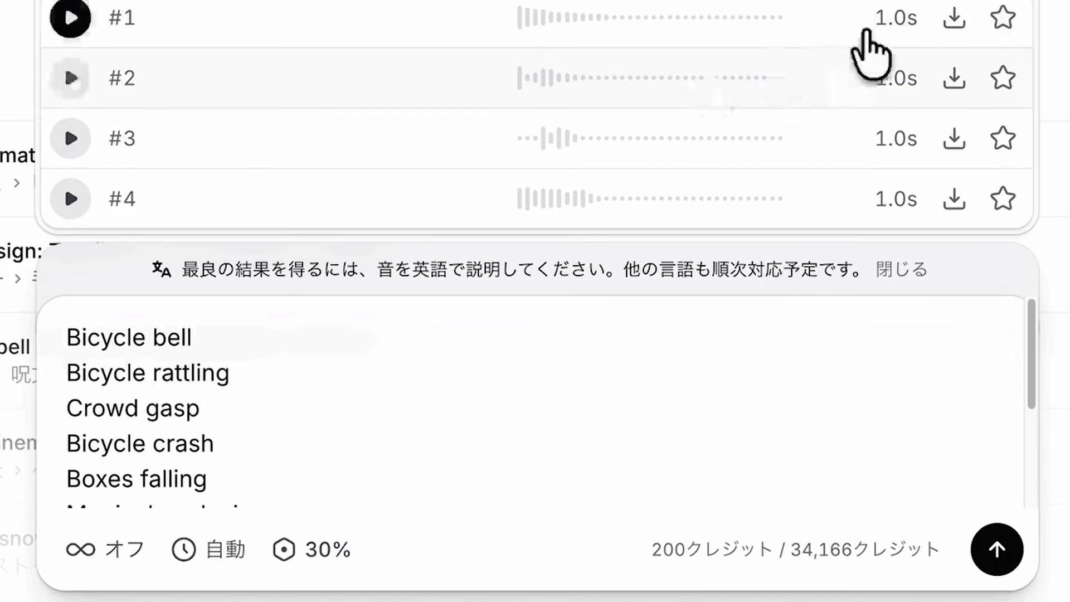
Download variation #1 of the Bicycle bell sound effects as F2
click(954, 19)
text(F2)
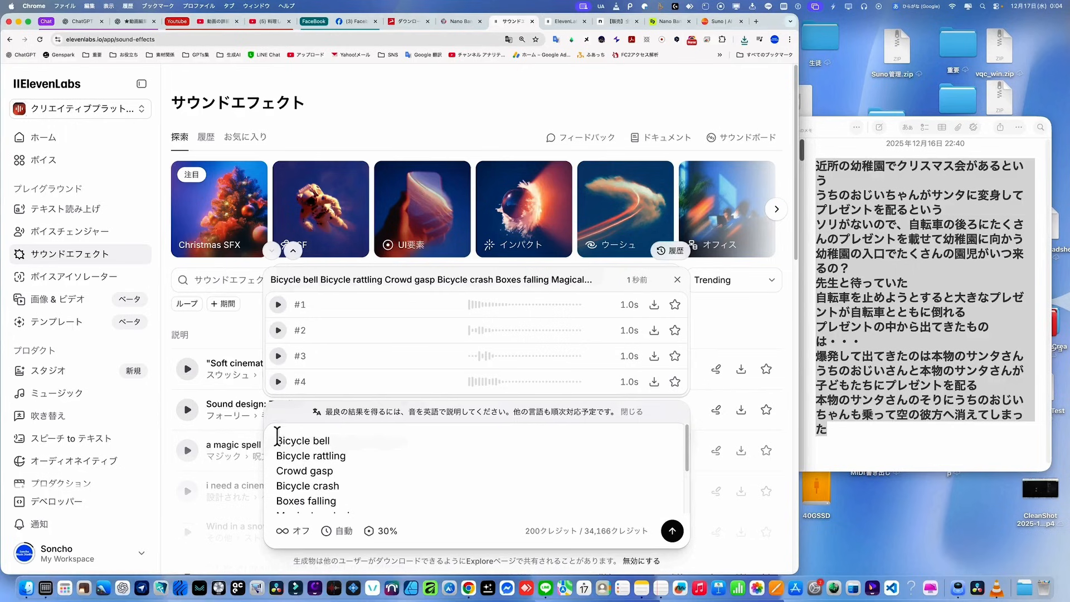
Remove the Bicycle bell line from the prompt so it starts with Bicycle rattling, and generate new sound effects
click(277, 460)
key(BackSpace)
key(BackSpace)
key(BackSpace)
key(BackSpace)
key(BackSpace)
key(BackSpace)
key(BackSpace)
key(BackSpace)
key(BackSpace)
key(BackSpace)
key(BackSpace)
key(BackSpace)
key(BackSpace)
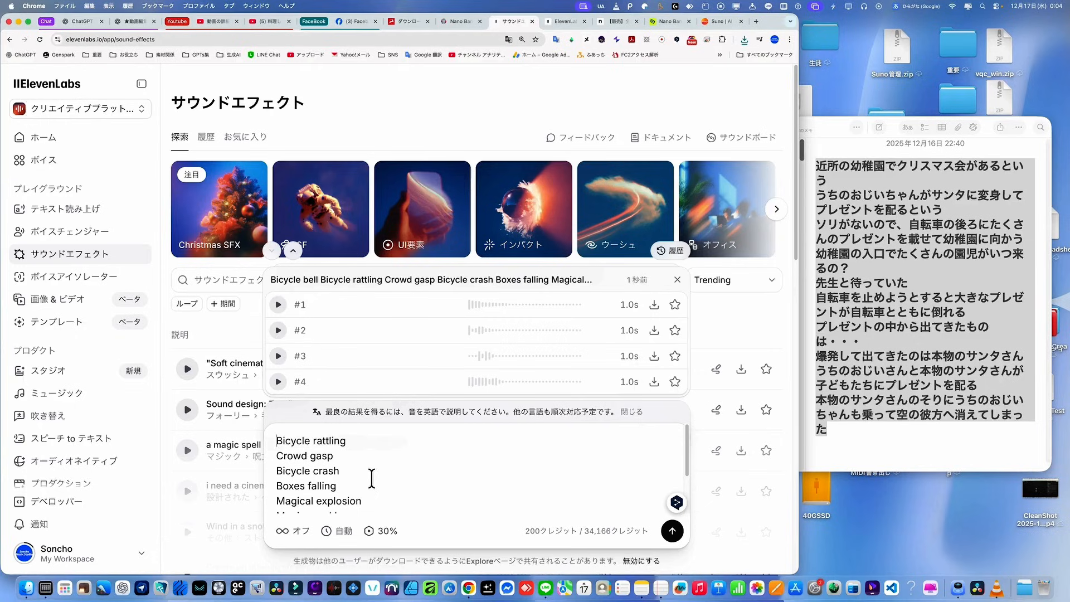
click(673, 532)
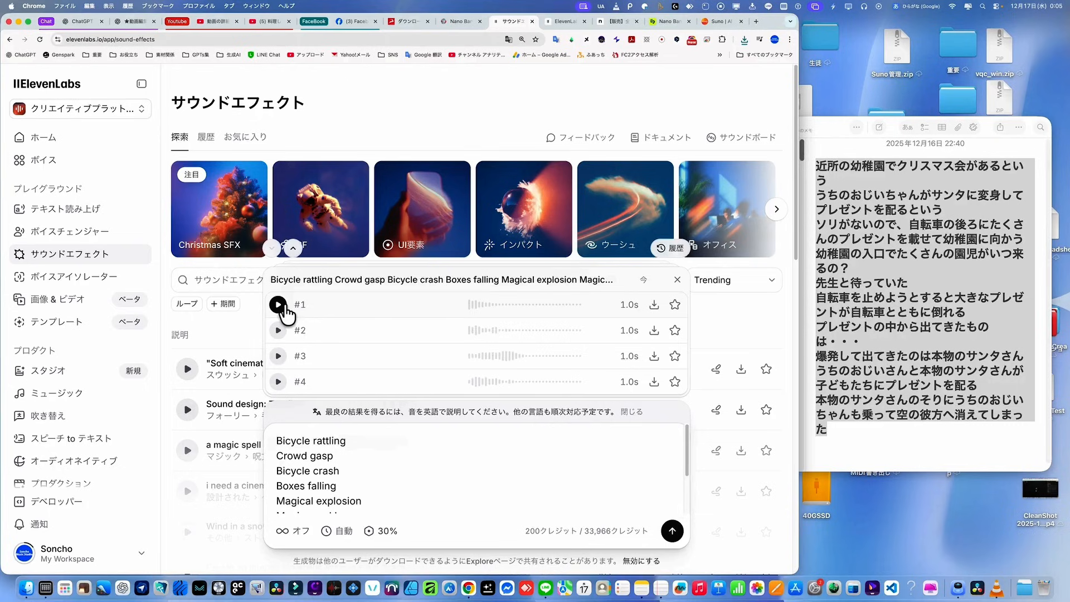
Listen to all four variations generated from the prompt starting with Bicycle rattling
click(283, 306)
click(281, 330)
click(280, 357)
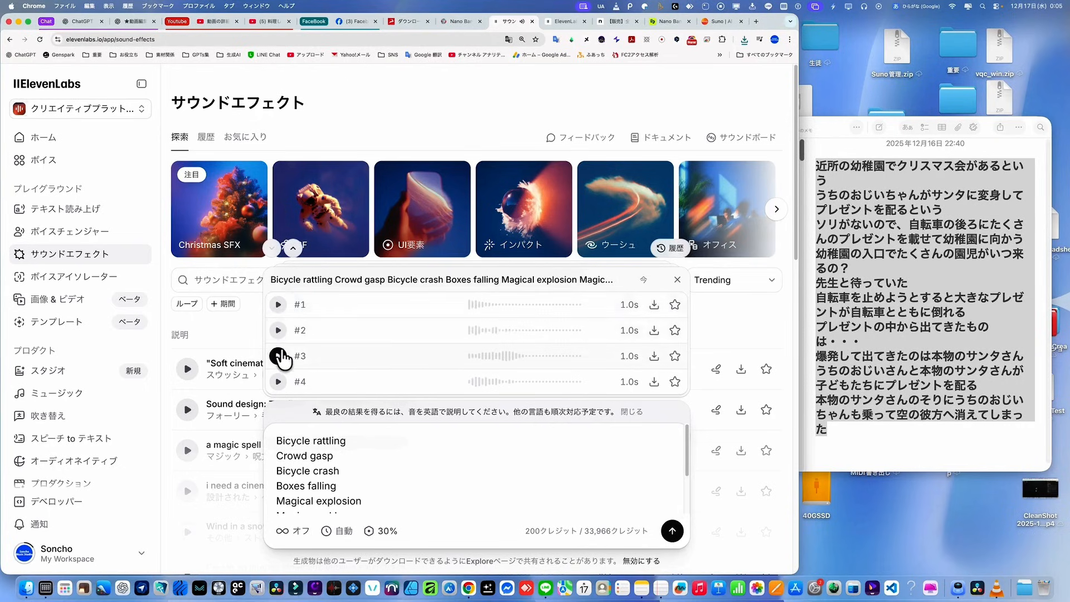
click(279, 381)
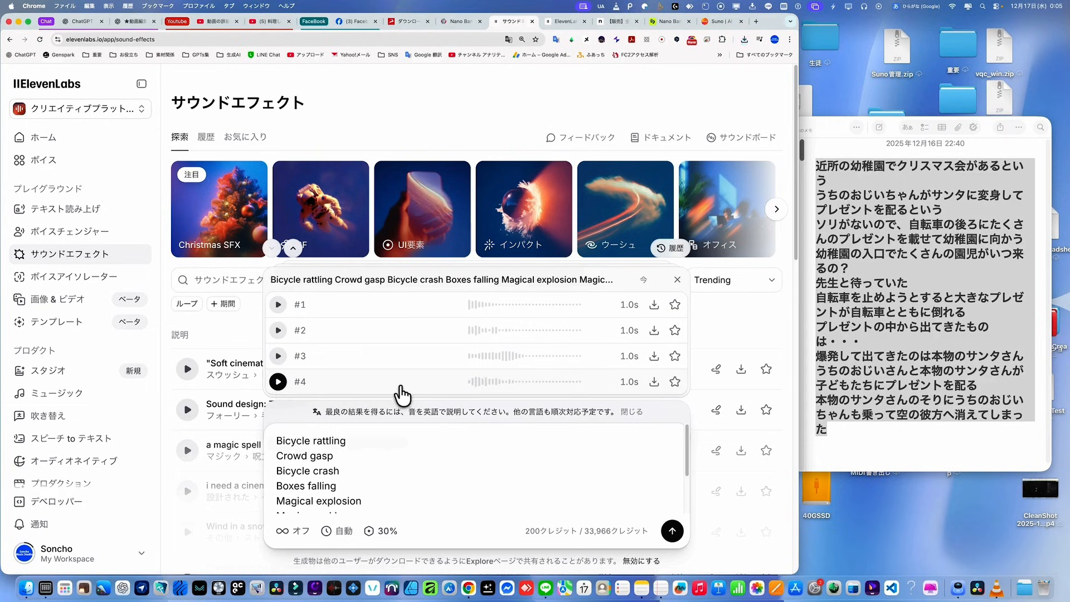
Download variation #4 of the Bicycle rattling sound effects as F3.mp3
click(655, 381)
click(635, 411)
text(F)
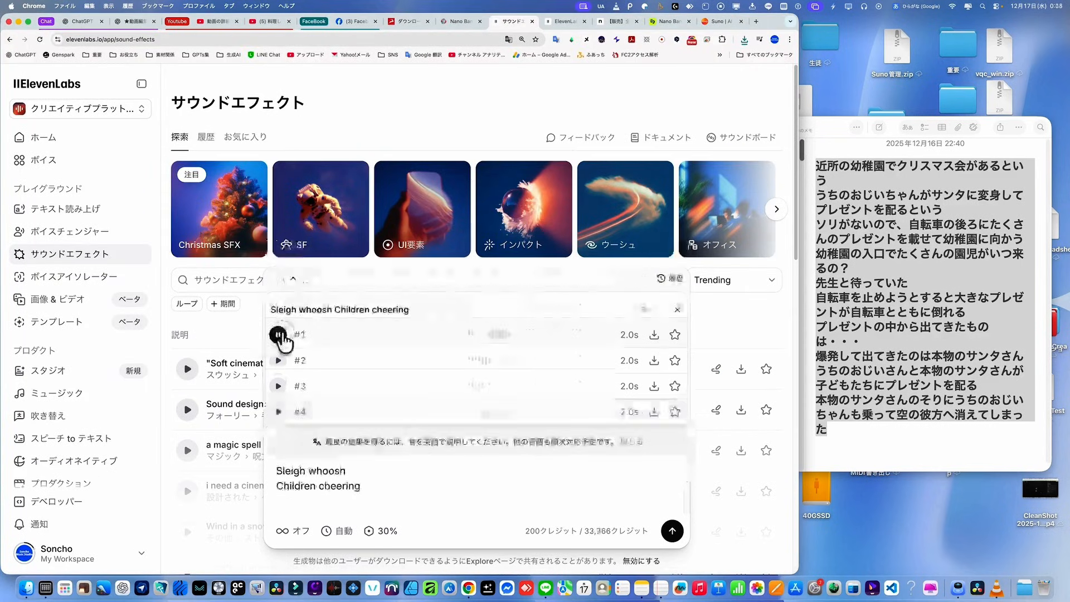
Listen to the four Sleigh whoosh and Children cheering variations, plus variations #1 and #4 of Children cheering alone
click(278, 334)
click(278, 360)
click(278, 385)
click(279, 410)
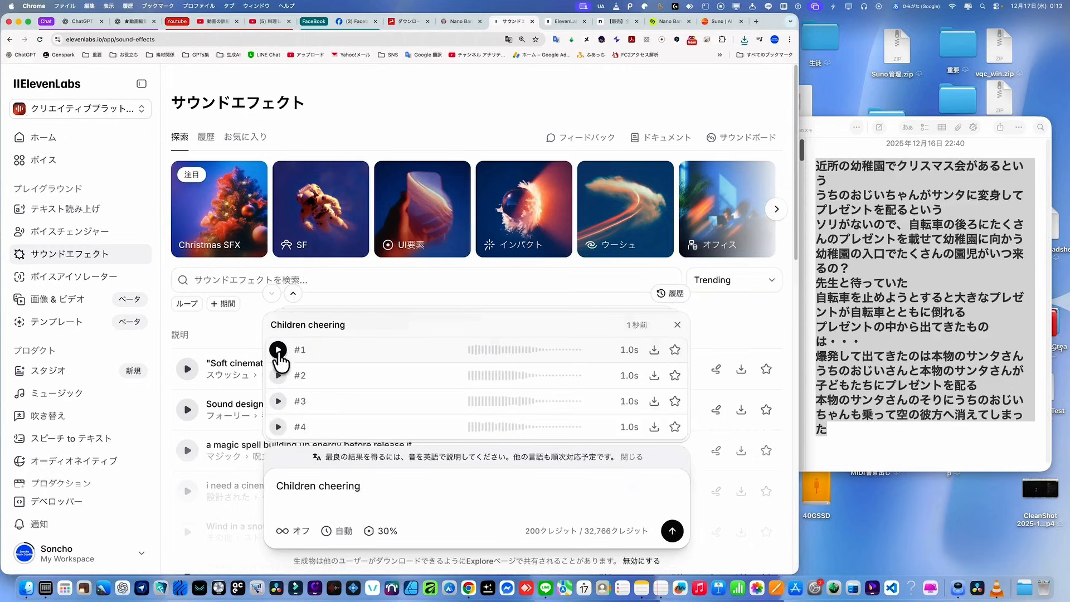
click(279, 350)
click(278, 426)
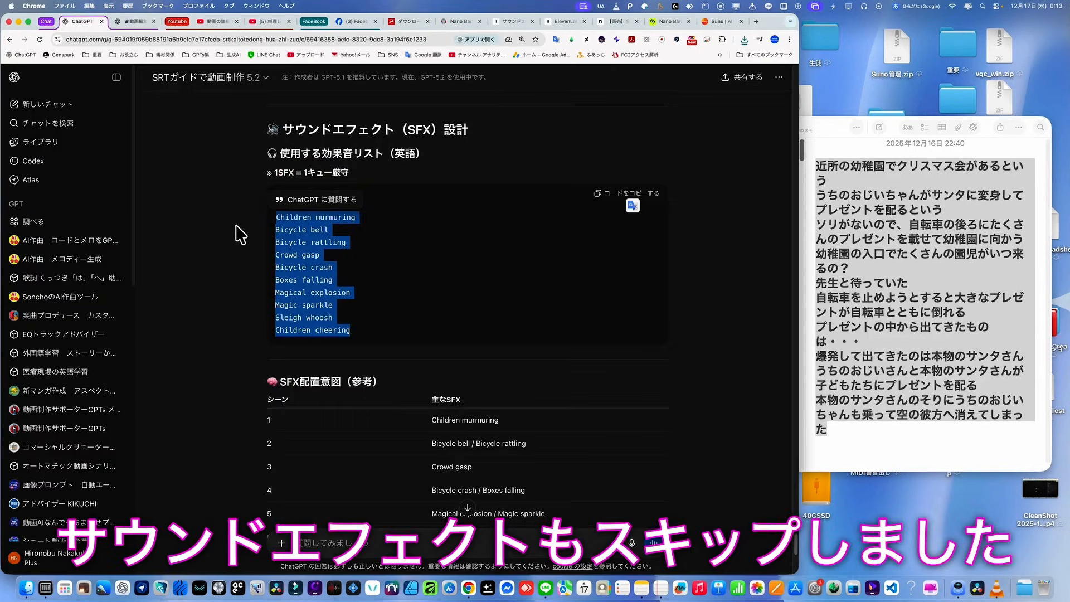
In ChatGPT, review the sound effect placement table and download the complete editing-guide SRT package
scroll(234, 236, down, 2)
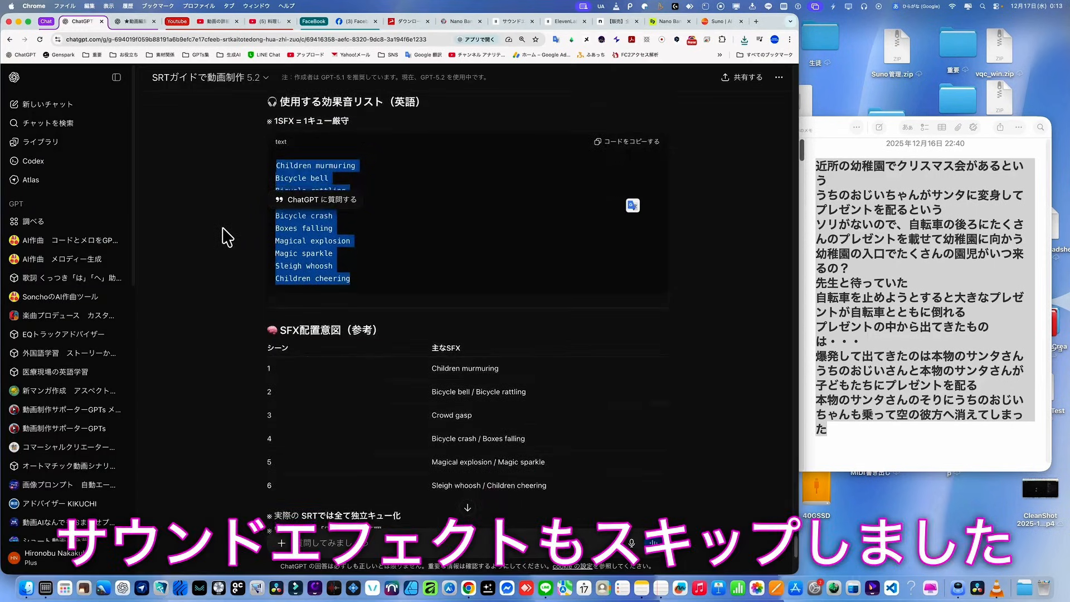
scroll(226, 235, down, 5)
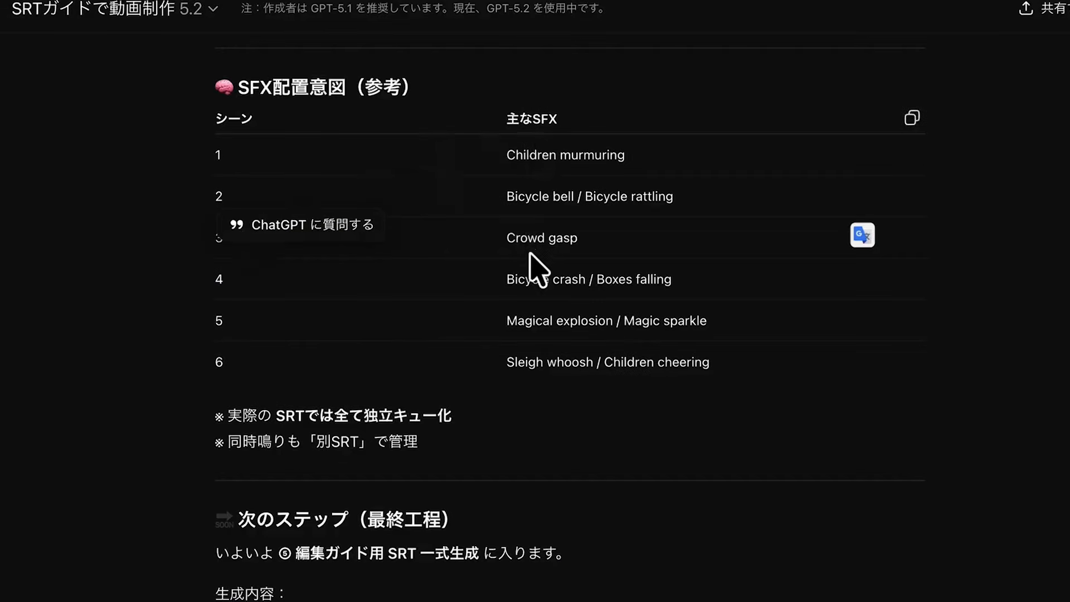
scroll(119, 340, down, 5)
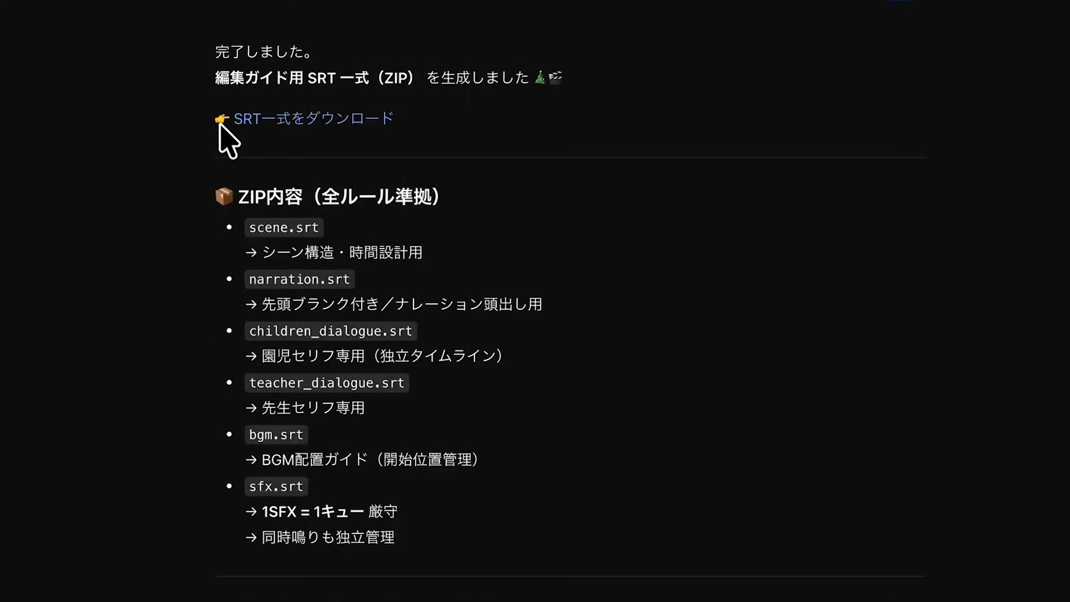
click(329, 131)
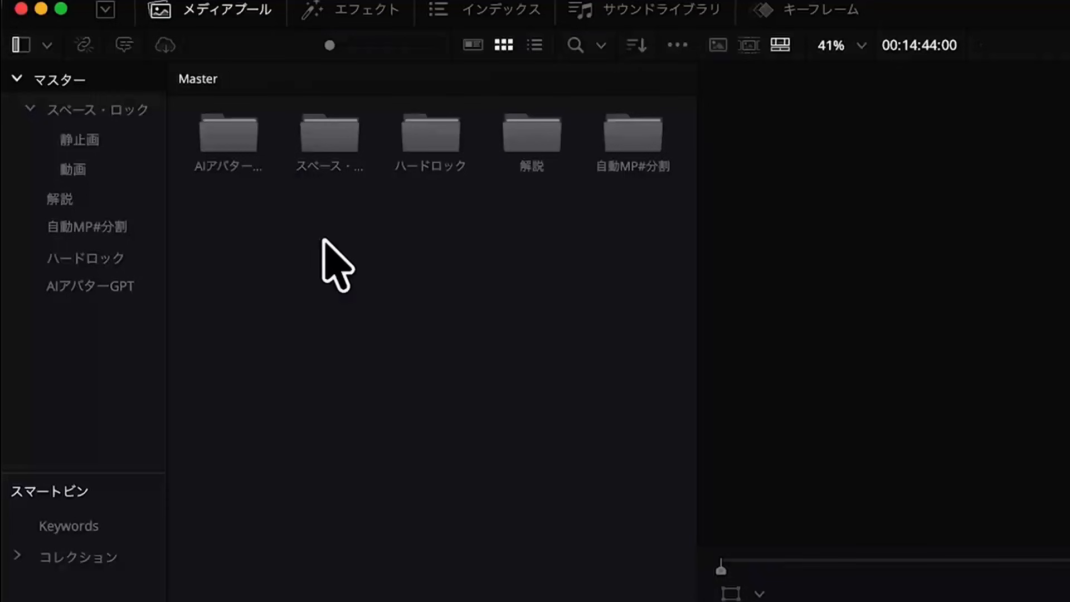
In DaVinci Resolve, create a new bin named サンタ in the Master bin of the media pool
right_click(330, 257)
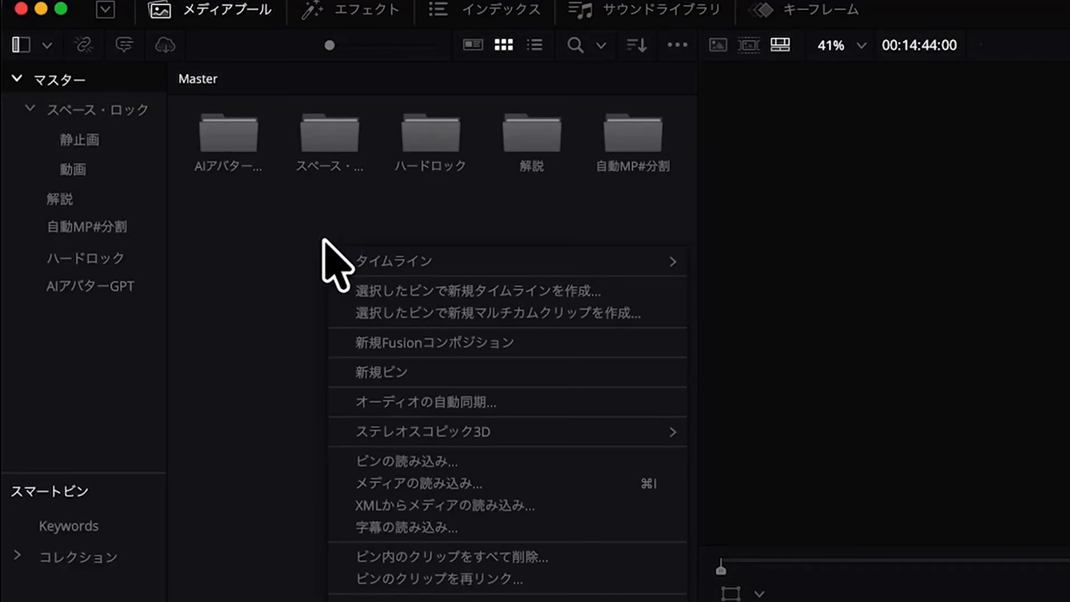
click(414, 363)
text(さん)
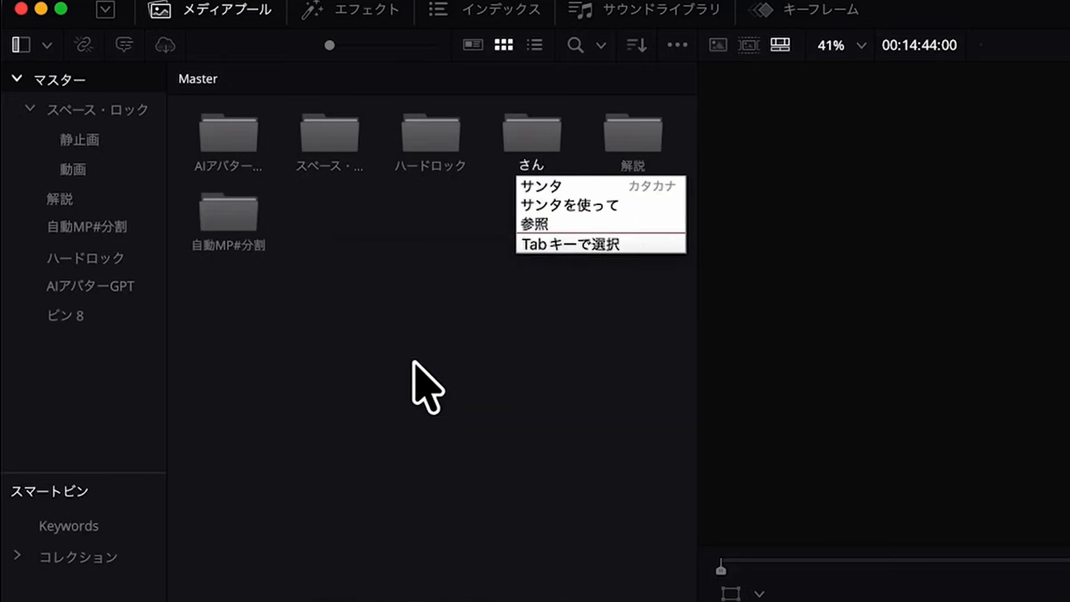
key(Tab)
key(Return)
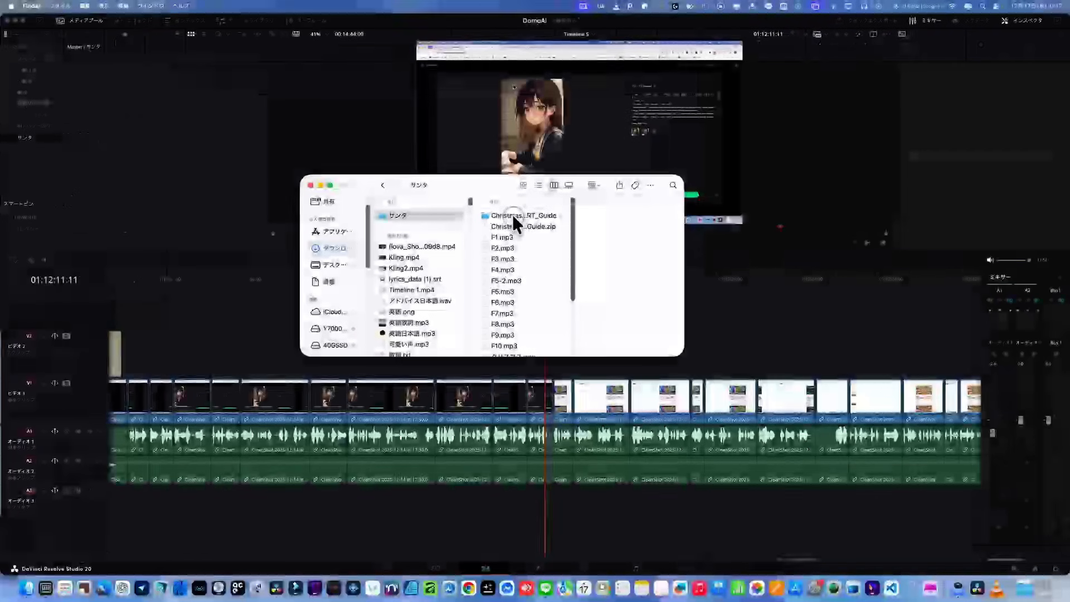
Import the SRT guide files and the 16 audio files from the サンタ folder into the サンタ bin
click(431, 220)
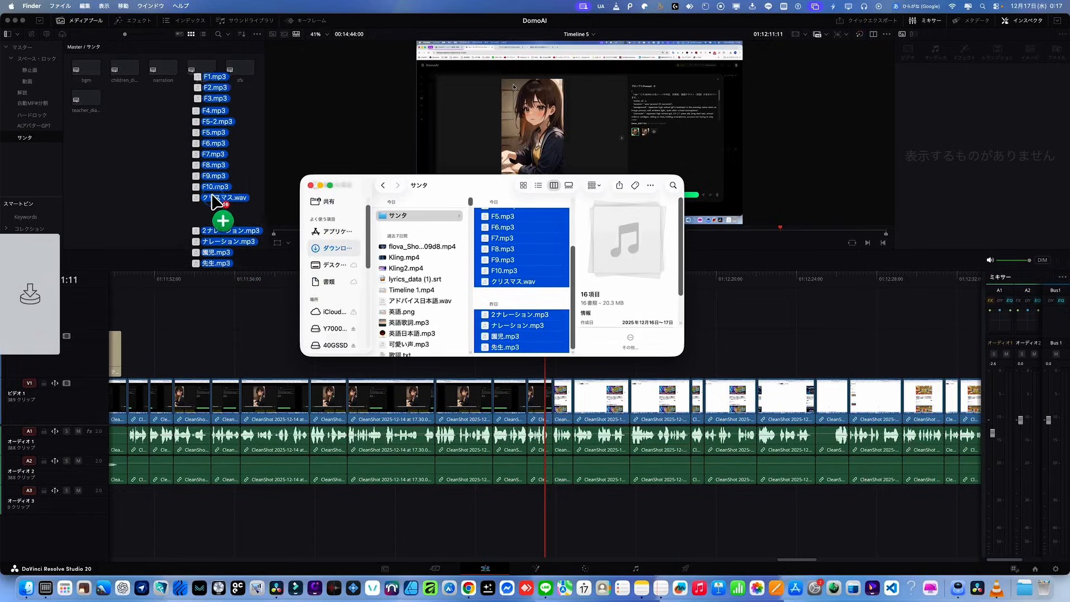
drag(211, 195, 181, 198)
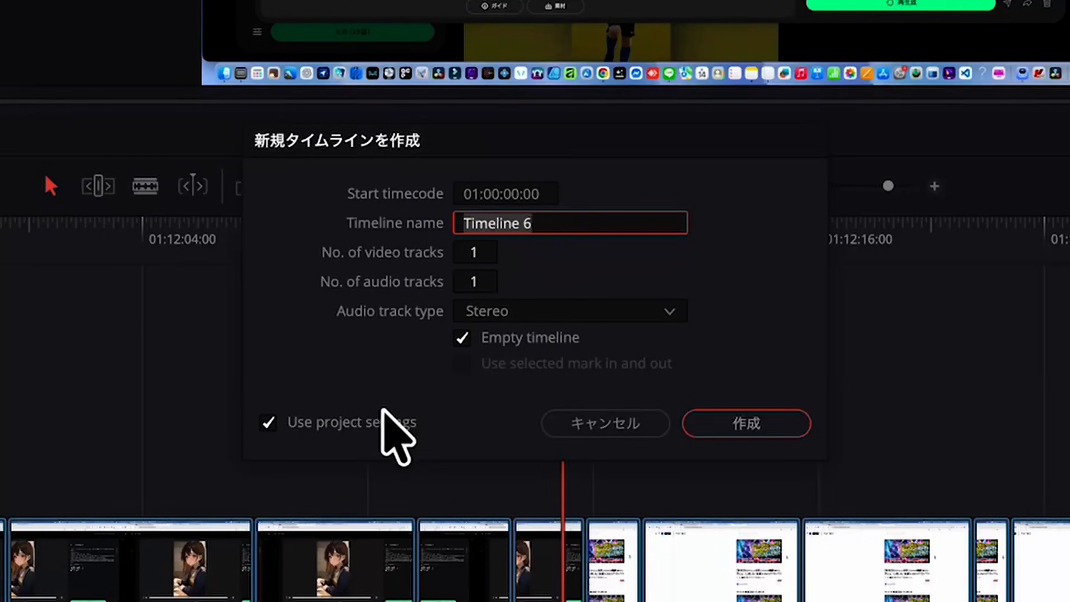
Create a new empty timeline and place the scene subtitles at its start
click(387, 425)
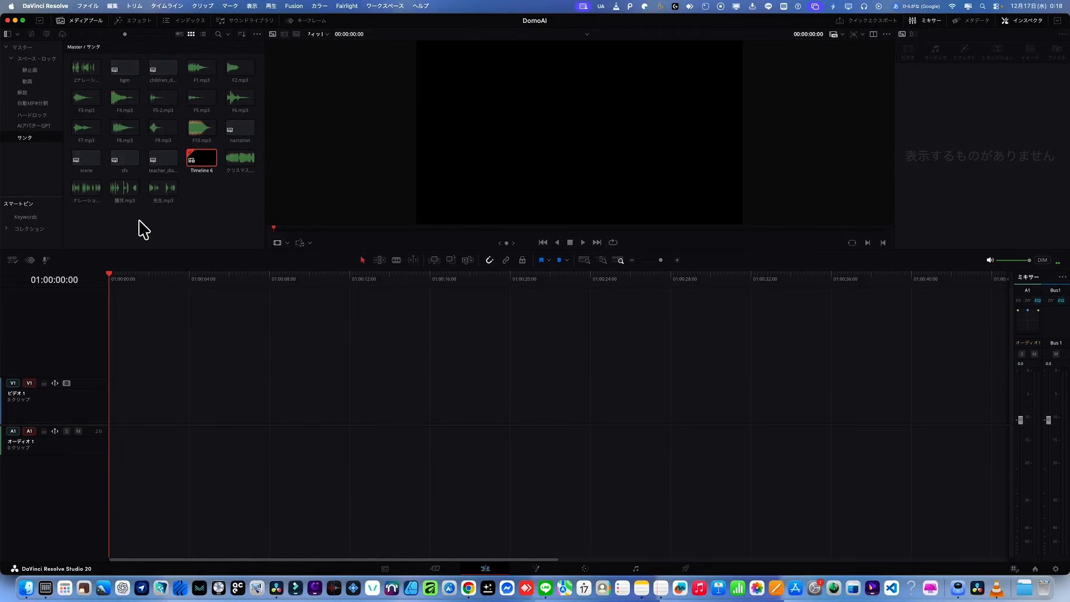
click(89, 162)
drag(89, 162, 109, 310)
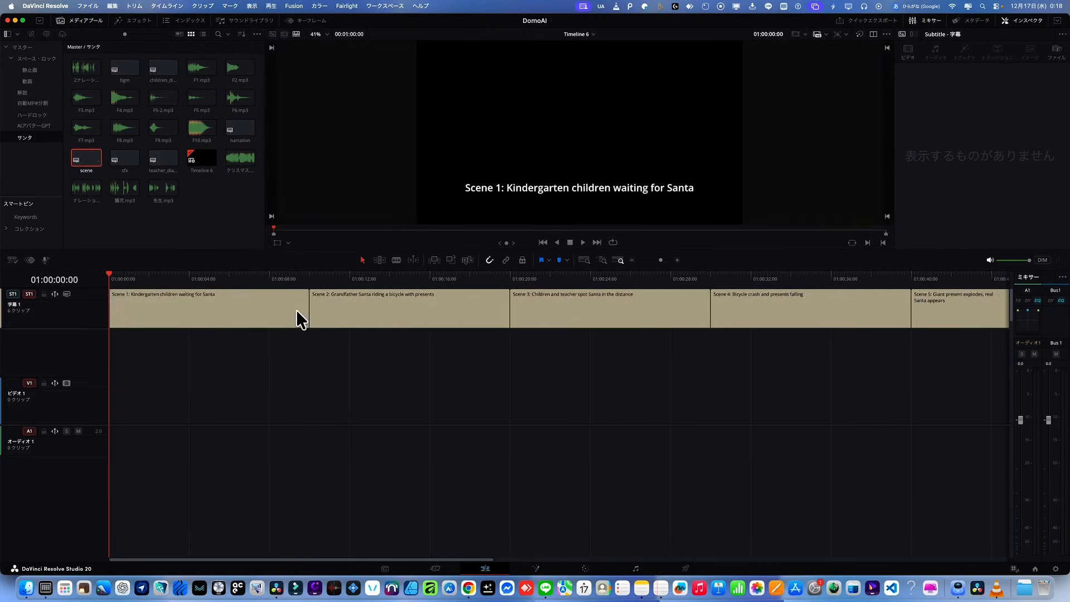
click(632, 260)
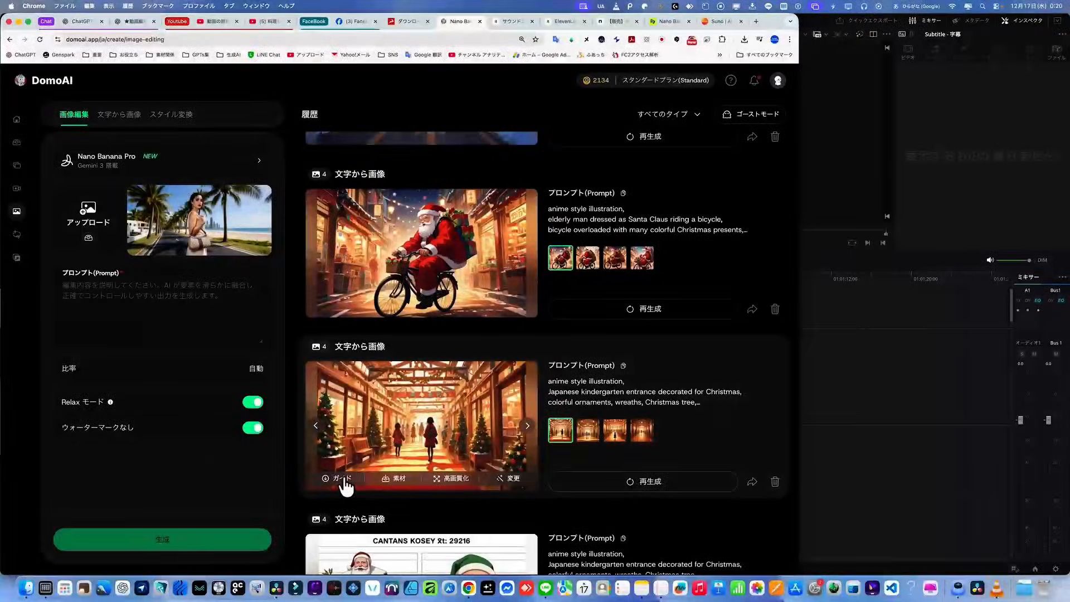
In DomoAI, download the scene images into a new Mov folder inside サンタ, numbering them in order from 01.jpg for the kindergarten entrance
click(343, 478)
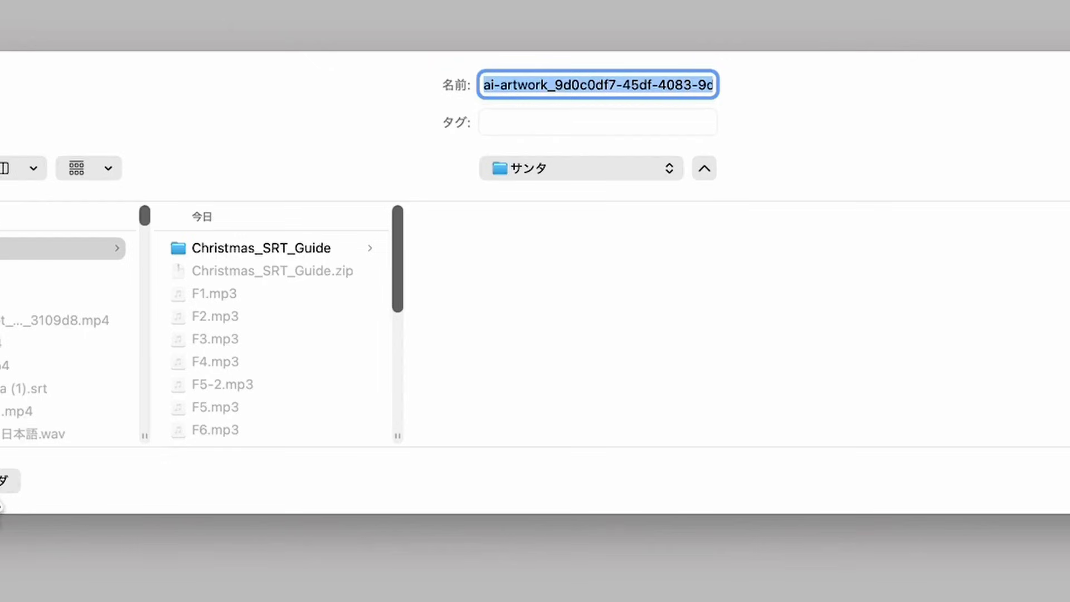
click(4, 483)
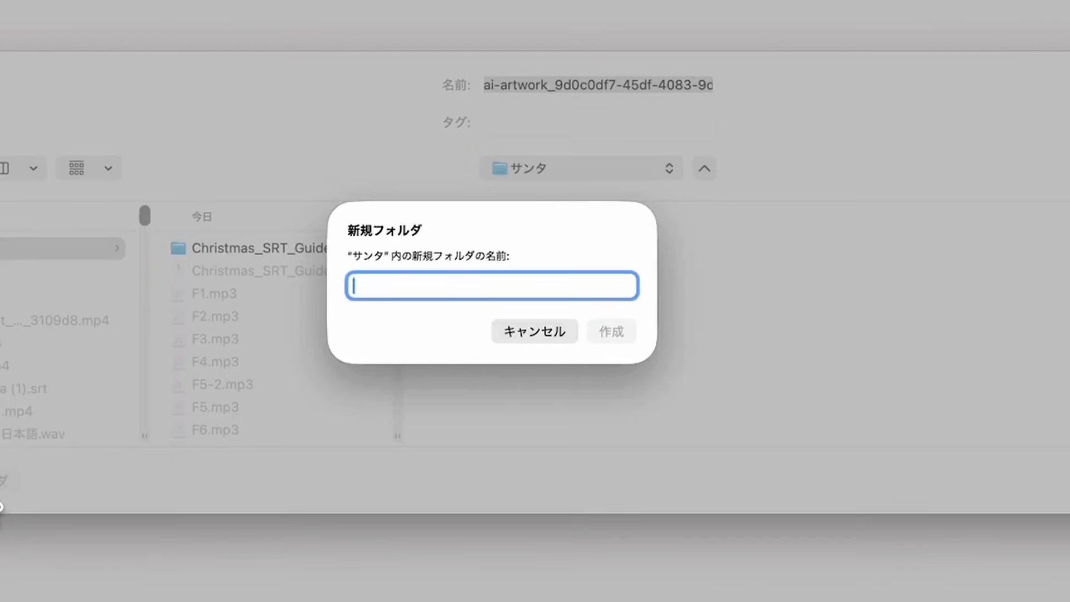
text(Mov)
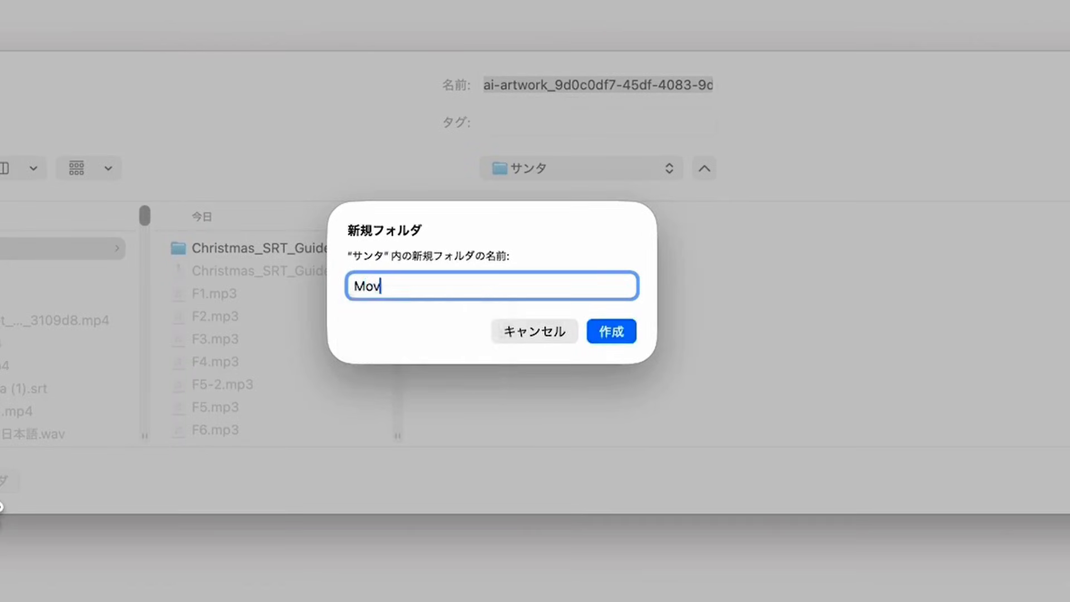
key(Return)
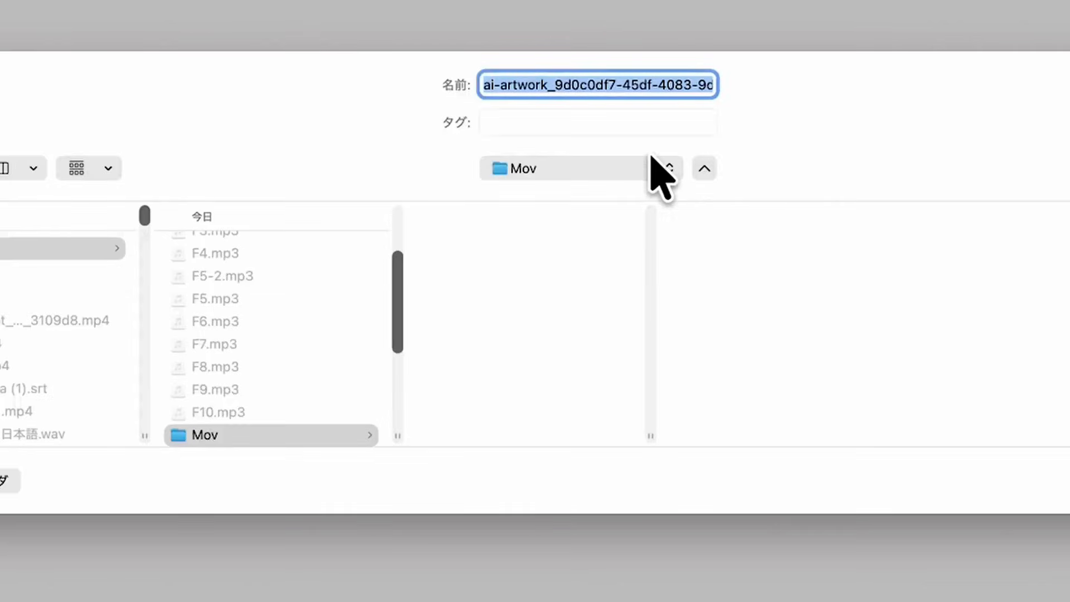
text(01)
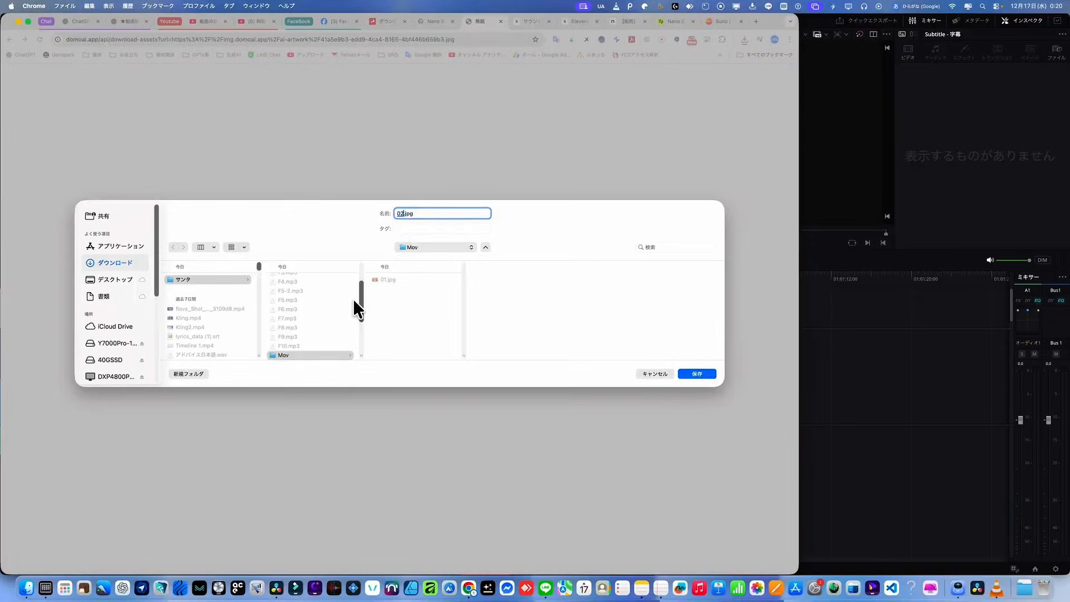
text(03)
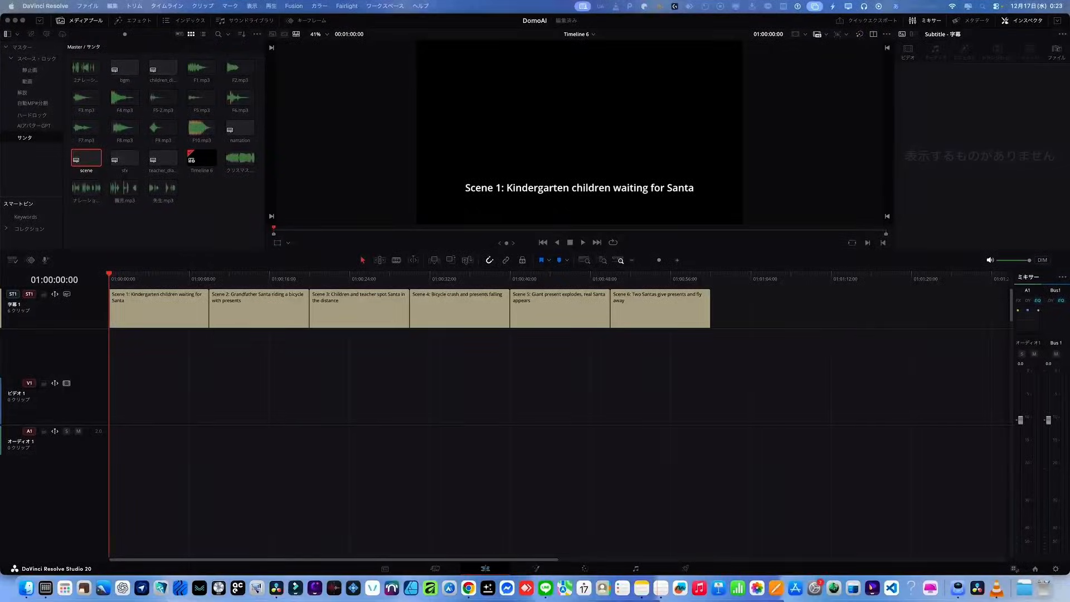
In DaVinci Resolve, import clips 01.mp4 to 06.mp4 into the サンタ bin and place them in order on Video 1 from the timeline start
drag(234, 189, 221, 211)
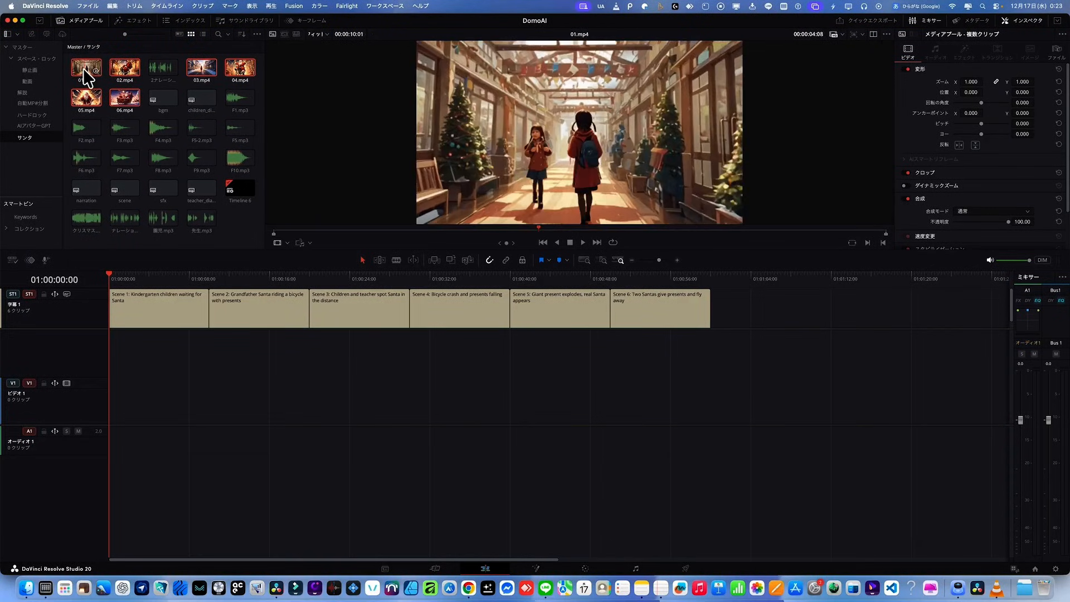
drag(85, 59, 108, 386)
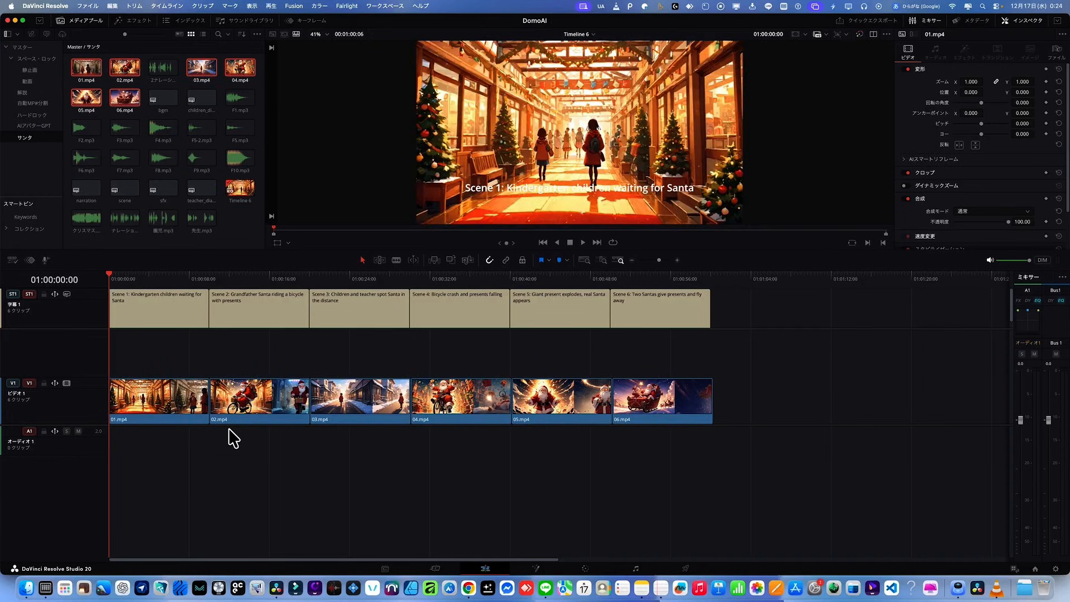
Delete all scene subtitles from the subtitle track and place the narration subtitles there from the timeline start
drag(741, 306, 114, 316)
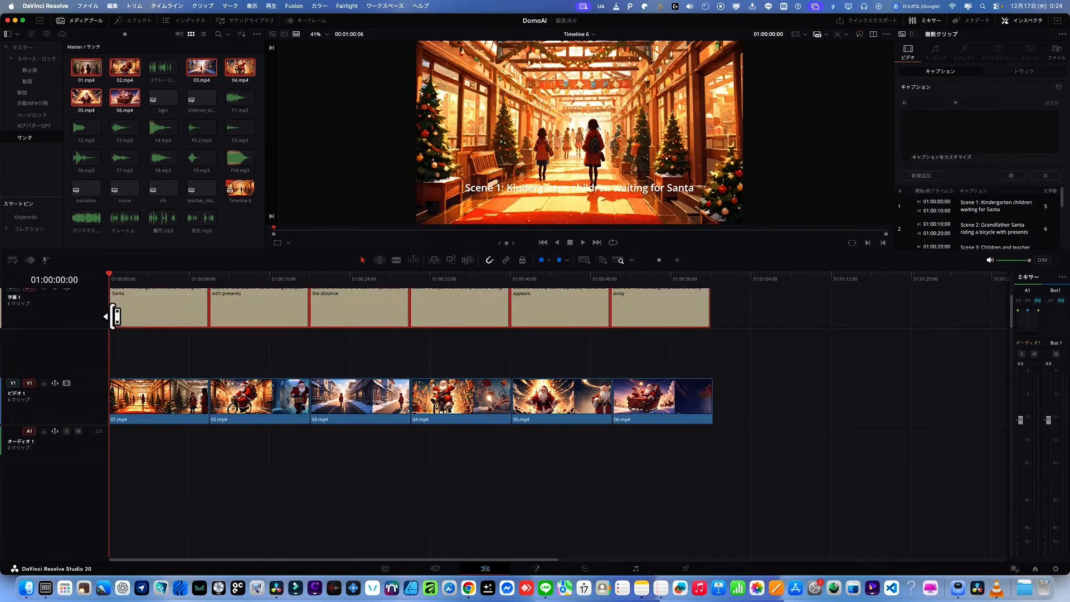
key(Delete)
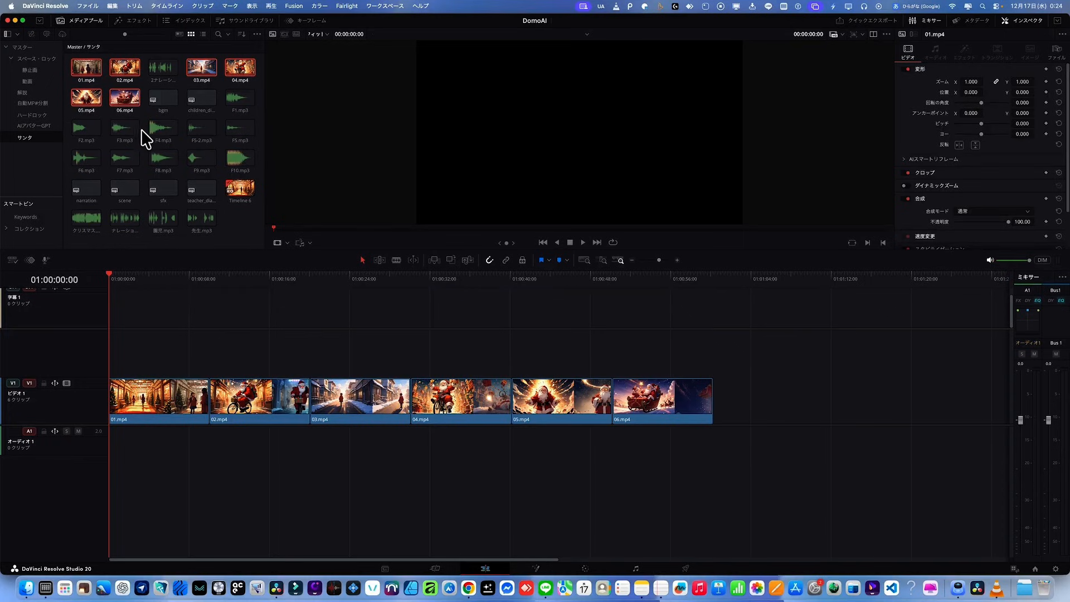
click(85, 195)
drag(86, 195, 117, 312)
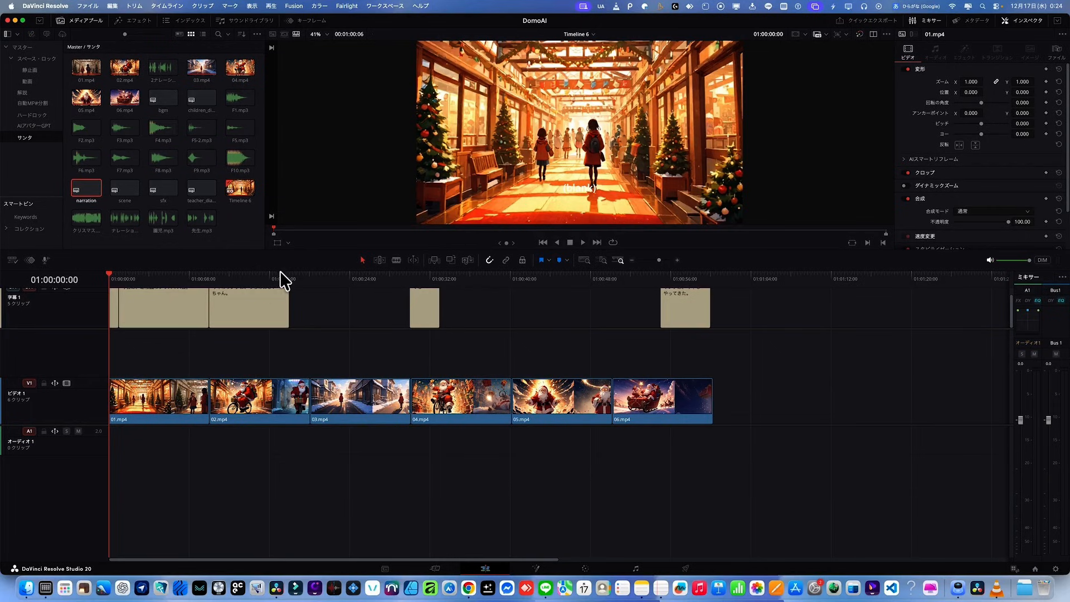
Delete the opening (blank) subtitle and place ナレーション.mp3 on Audio 1, aligned with the start of the first narration subtitle
click(678, 261)
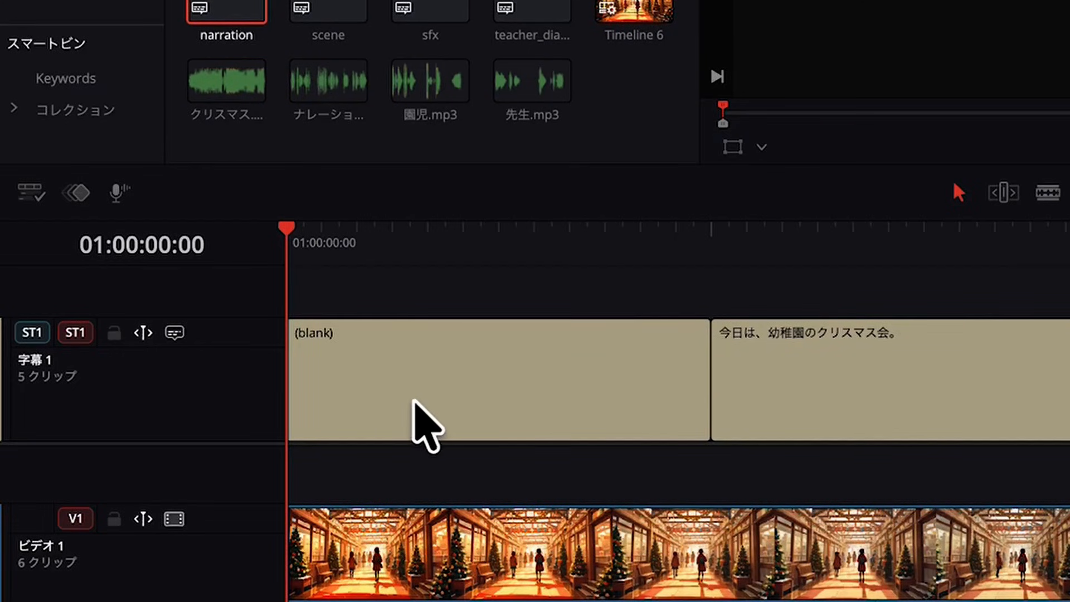
click(418, 399)
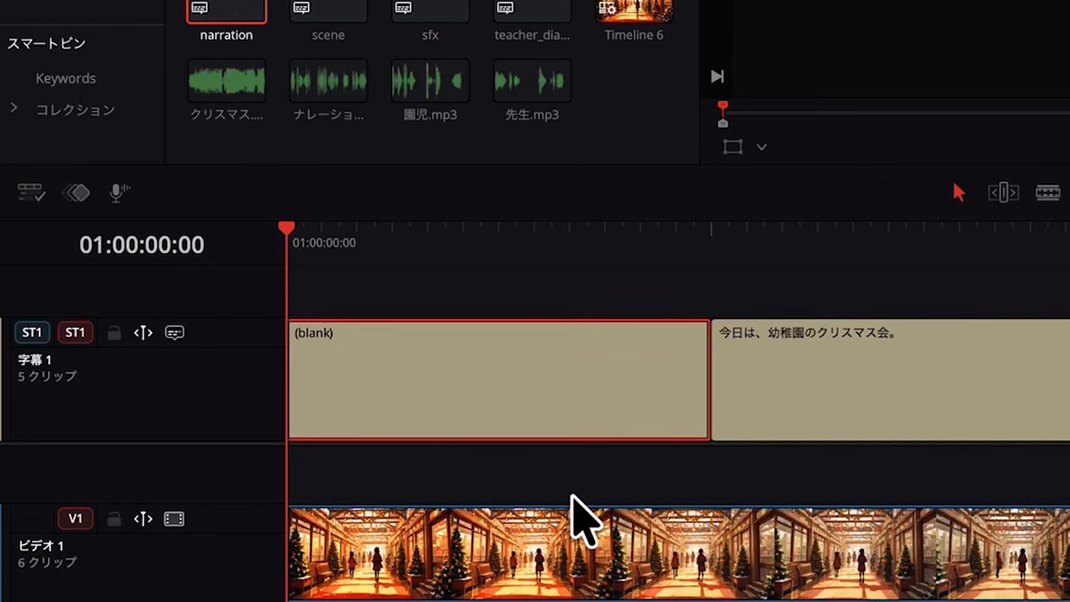
key(Delete)
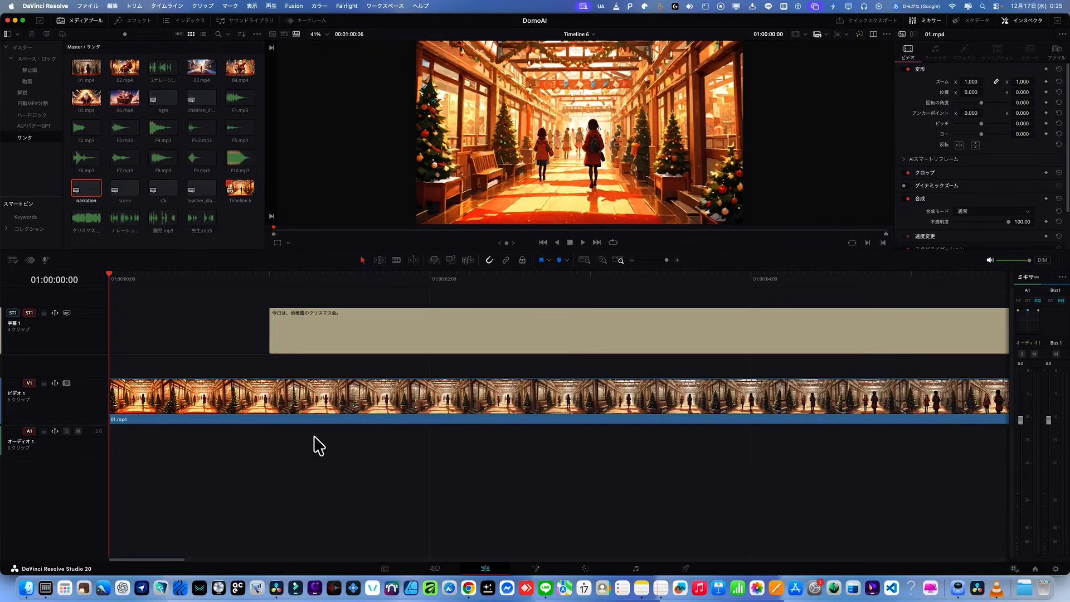
drag(125, 218, 267, 456)
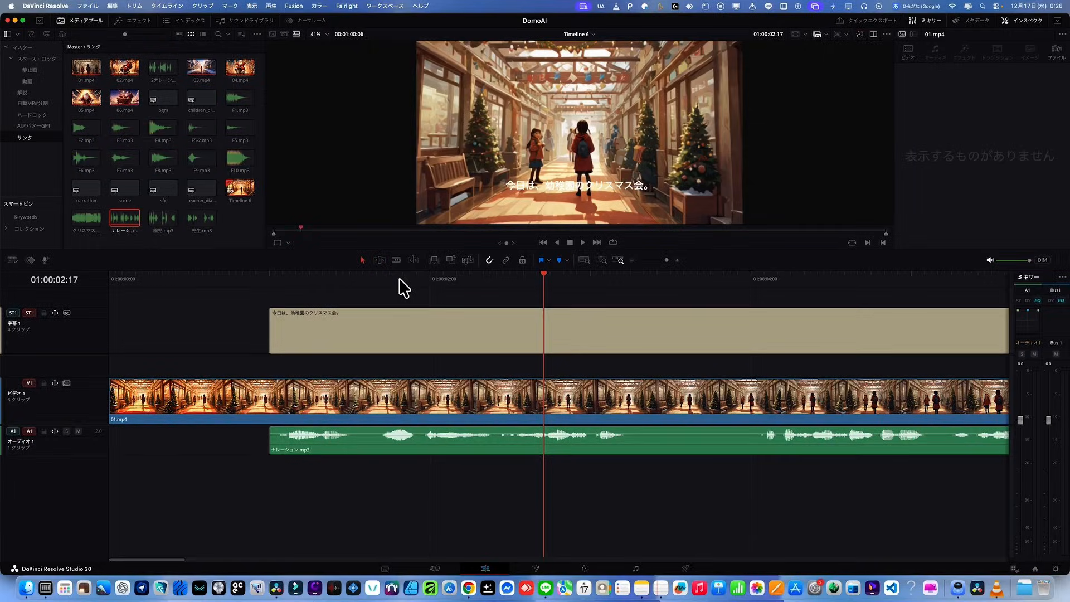
Split the narration audio at 01:00:04:01 and 01:00:12:20, moving each remainder to the start of its matching narration subtitle
key(space)
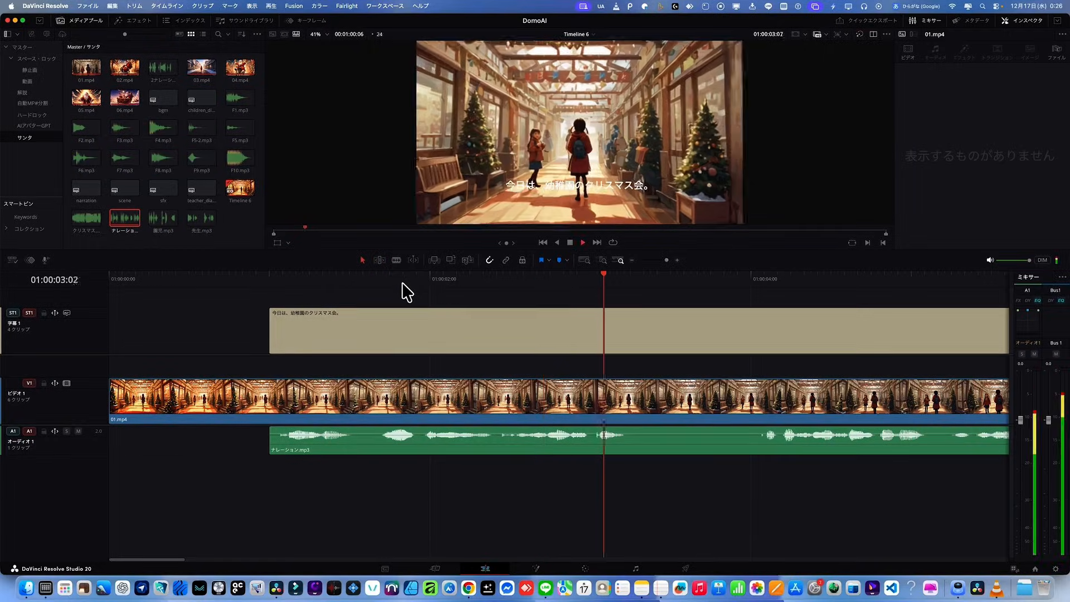
key(Left)
key(Left)
key(Right)
click(809, 449)
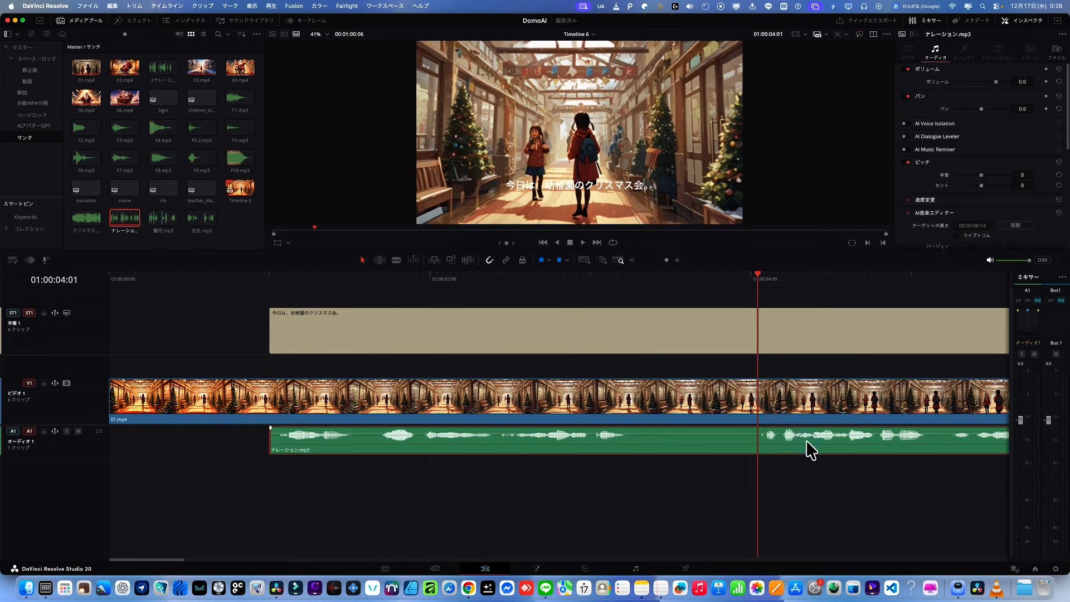
key(super+b)
click(632, 260)
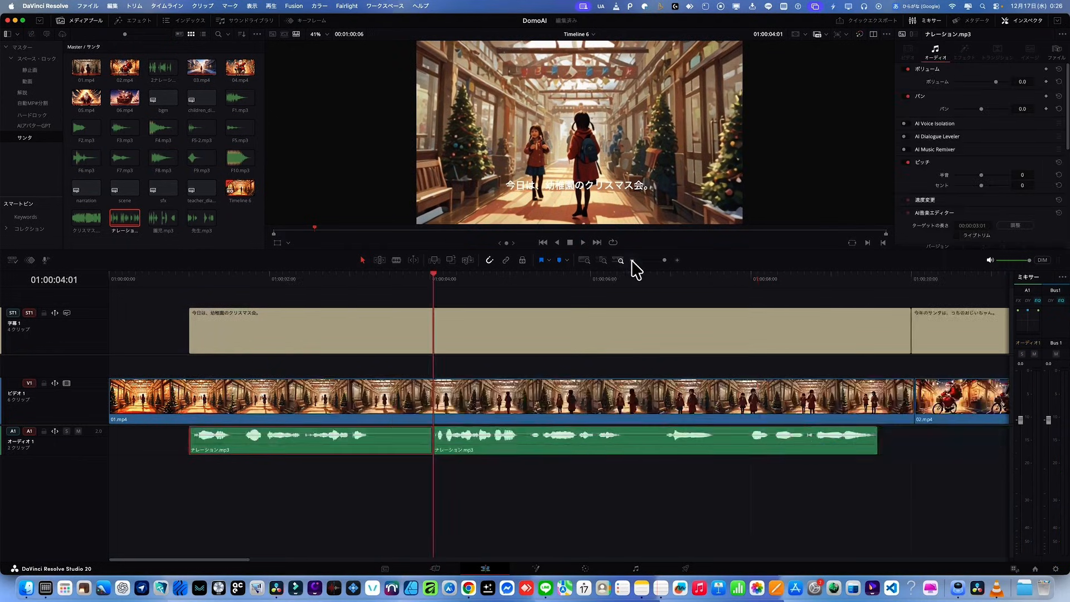
click(632, 260)
drag(336, 442, 571, 421)
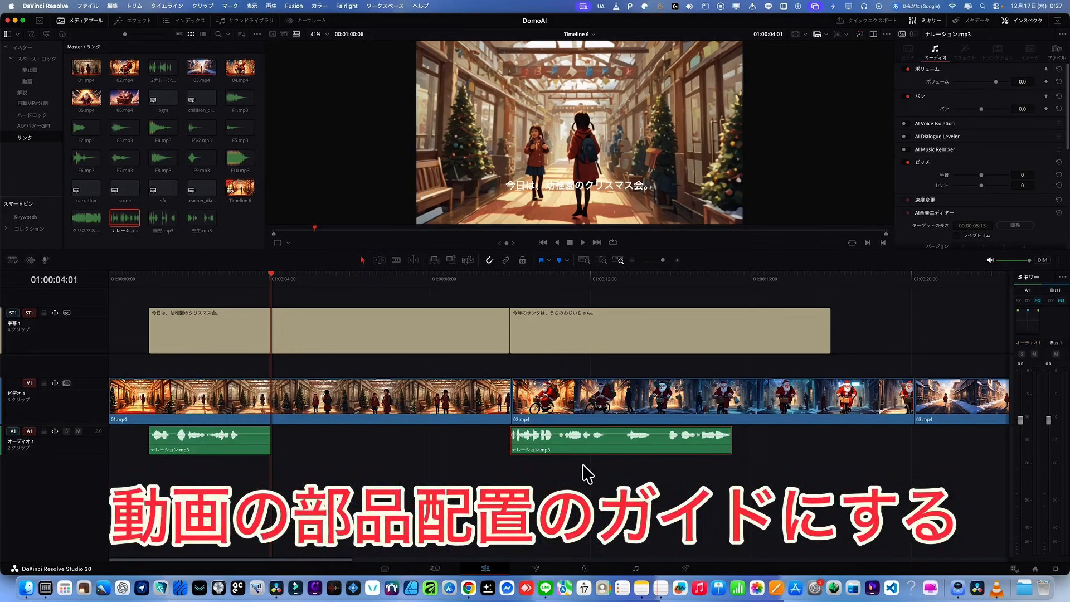
key(space)
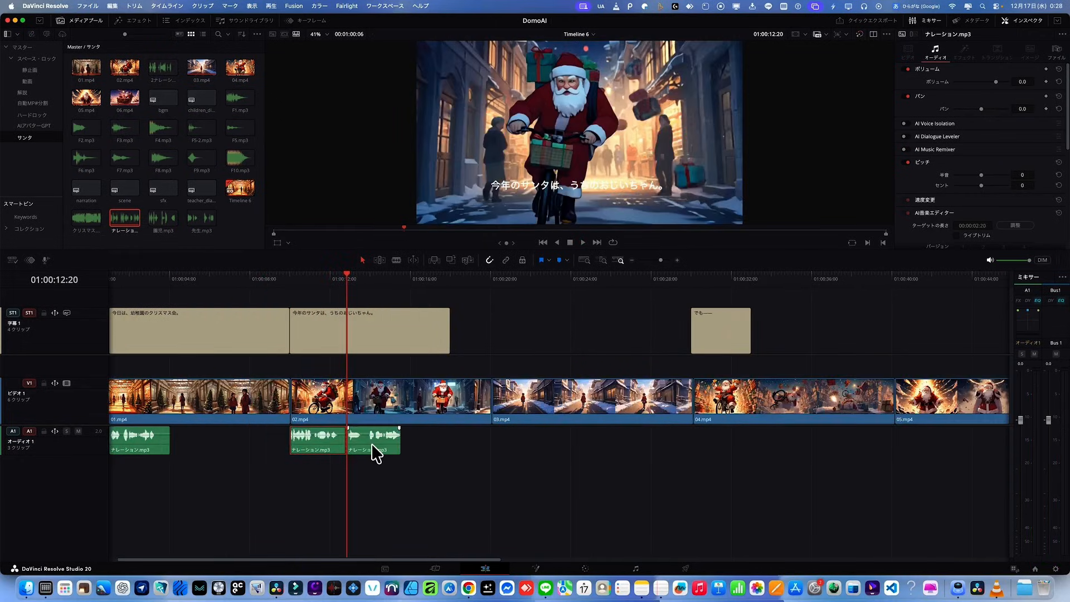
drag(372, 446, 724, 433)
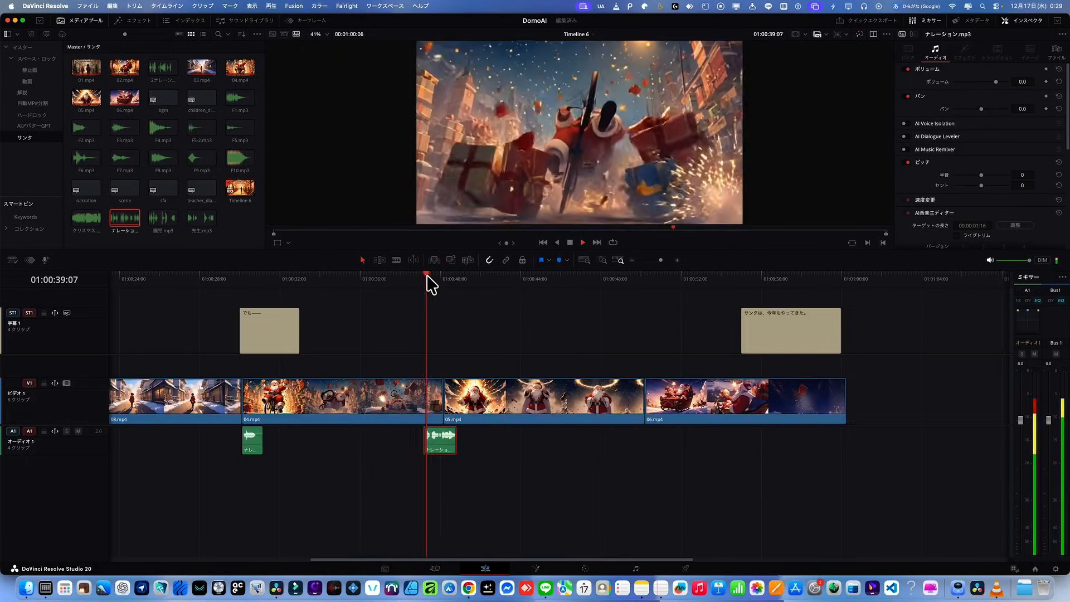
Place 2ナレーション.mp3 on Audio 1 at the final narration subtitle and align the last ナレーション.mp3 piece with the start of 05.mp4
drag(163, 68, 741, 449)
click(740, 282)
key(space)
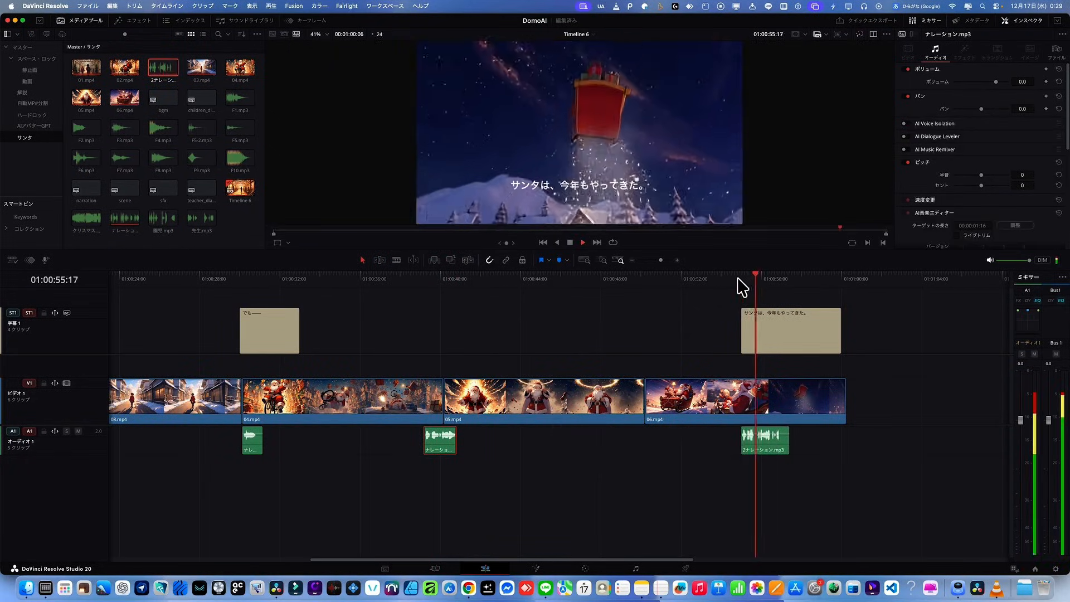
click(421, 283)
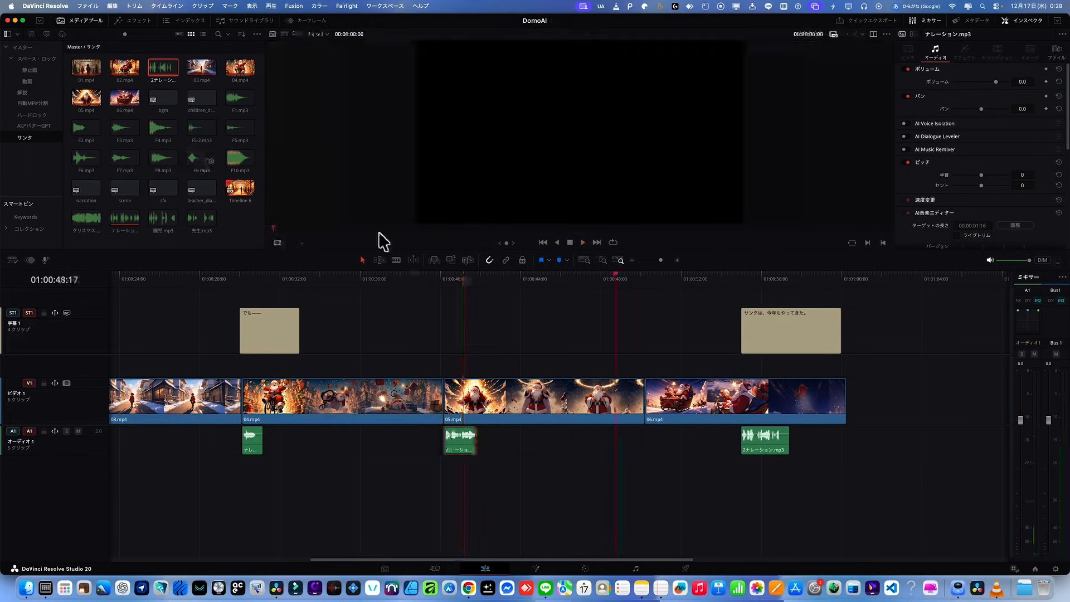
Replace the narration subtitles with the children_dialogue subtitles from the timeline start and delete their opening (blank) subtitle
drag(971, 333, 250, 351)
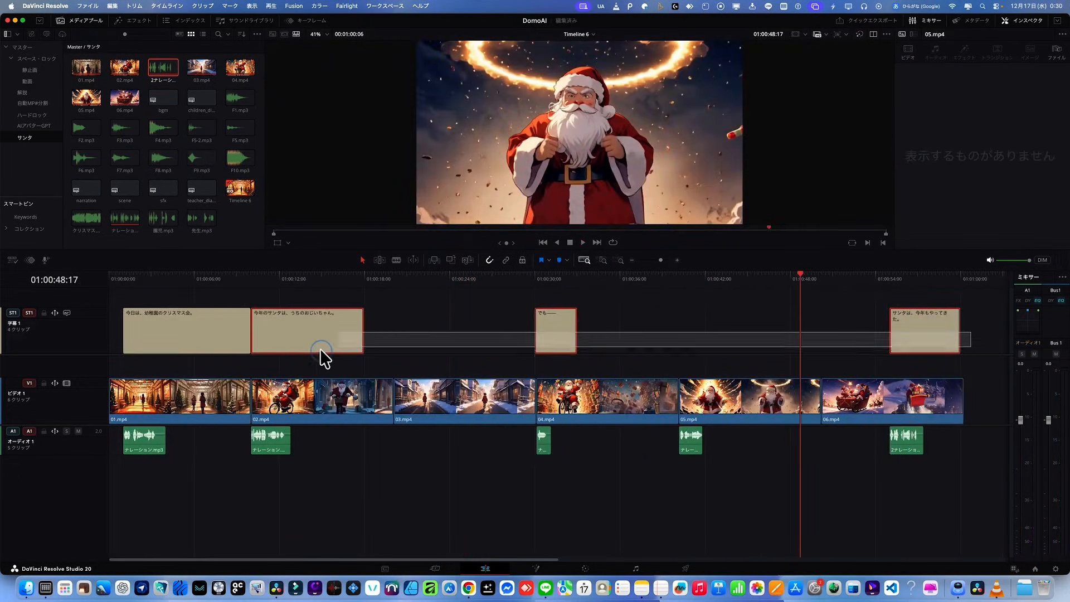
key(BackSpace)
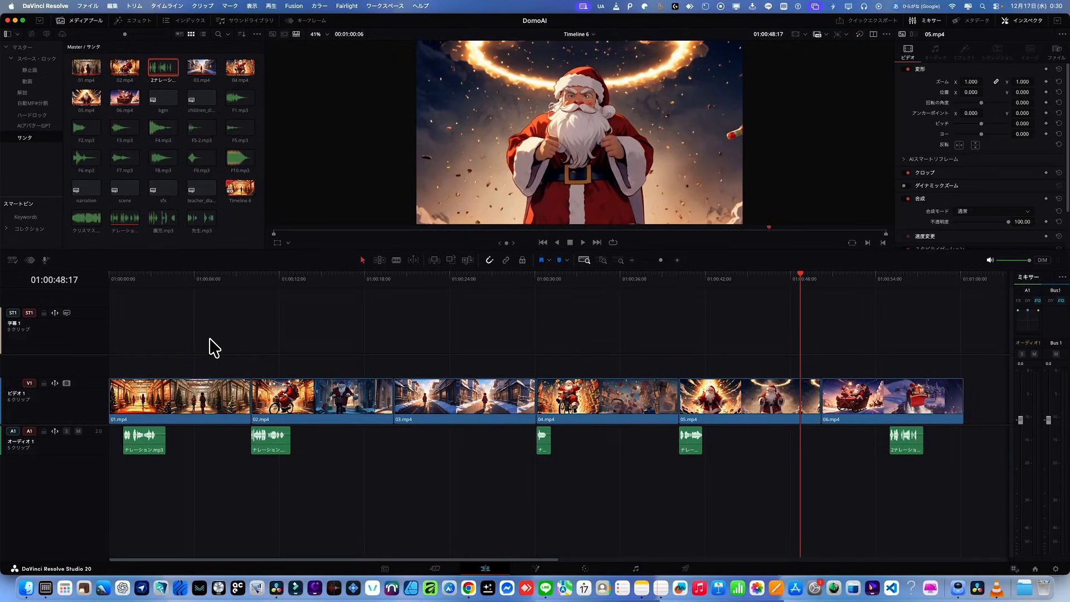
click(202, 99)
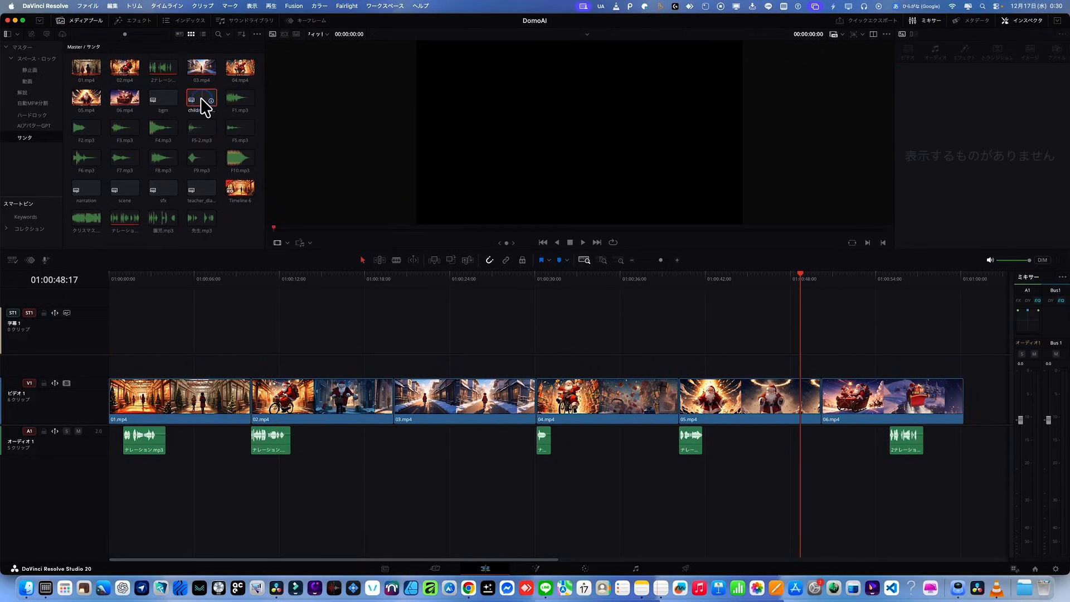
drag(202, 99, 114, 351)
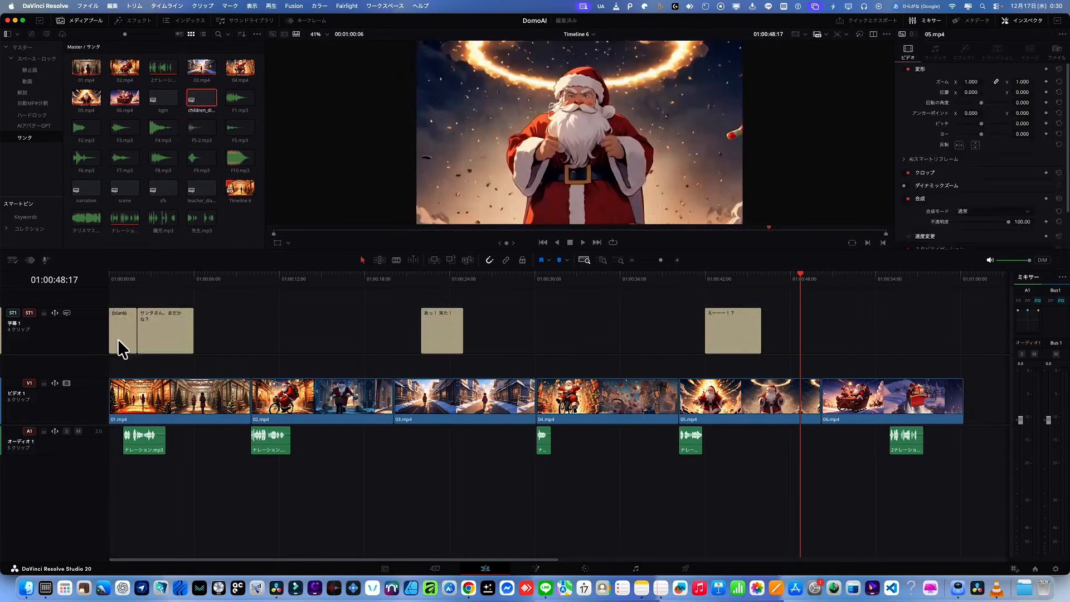
click(128, 315)
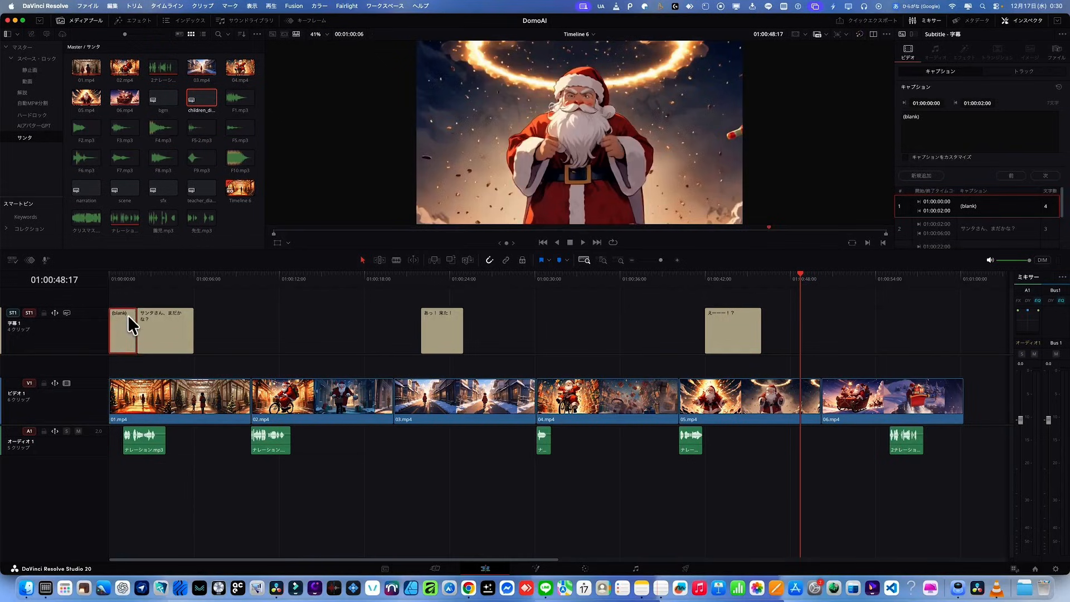
key(Delete)
Place 園児.mp3 on a new Audio 2 track at the start of the first children's subtitle and play it
click(167, 226)
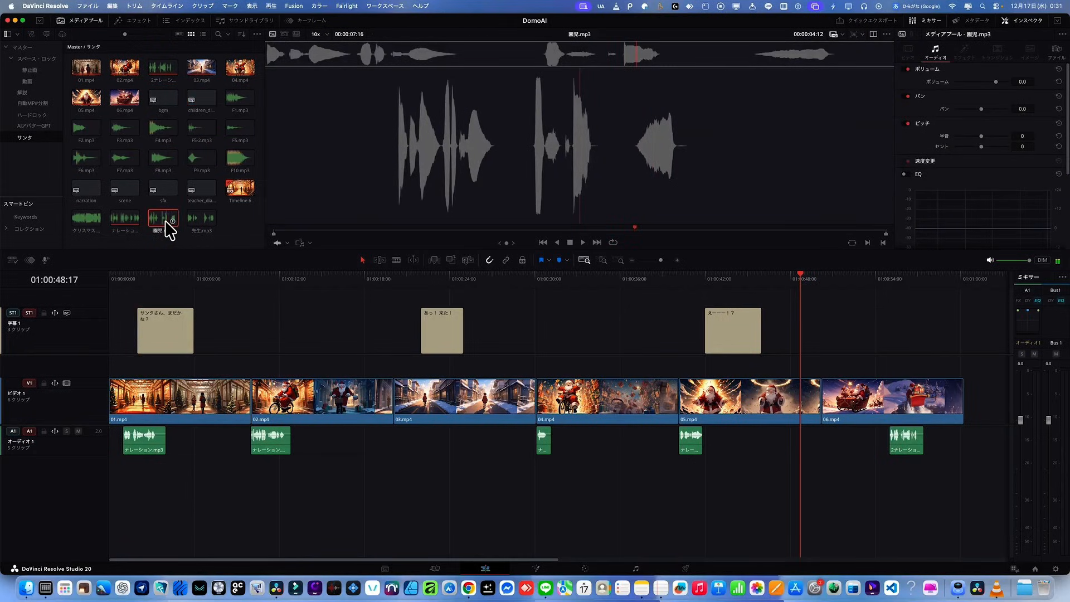
drag(167, 226, 136, 480)
click(136, 277)
key(space)
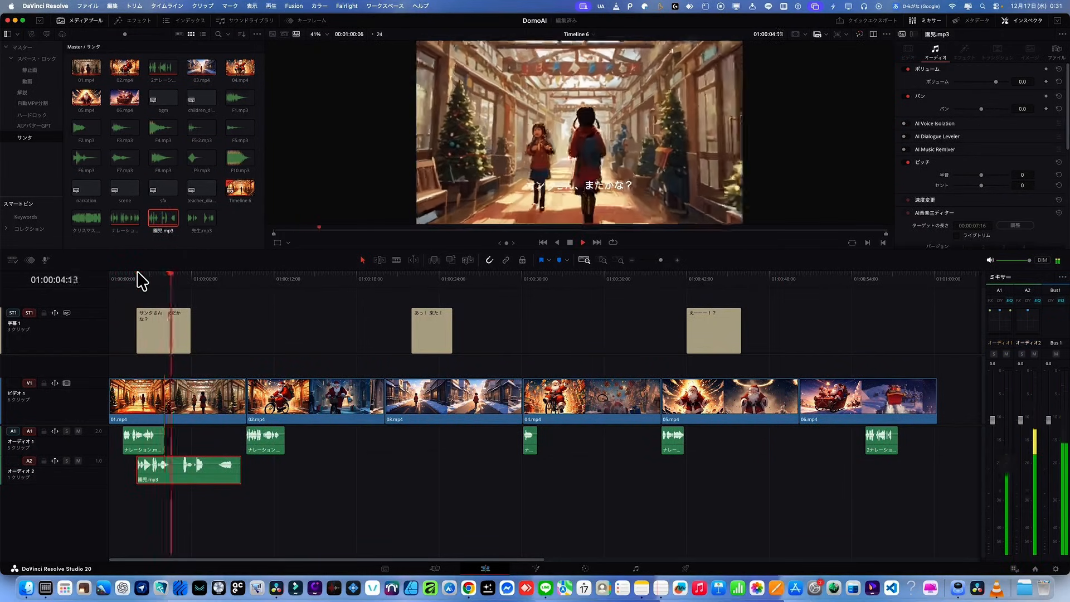
Split 園児.mp3 between its spoken lines and move the pieces to the starts of the あっ！来た！ and えーーー！？ subtitles
key(space)
key(Right)
key(Right)
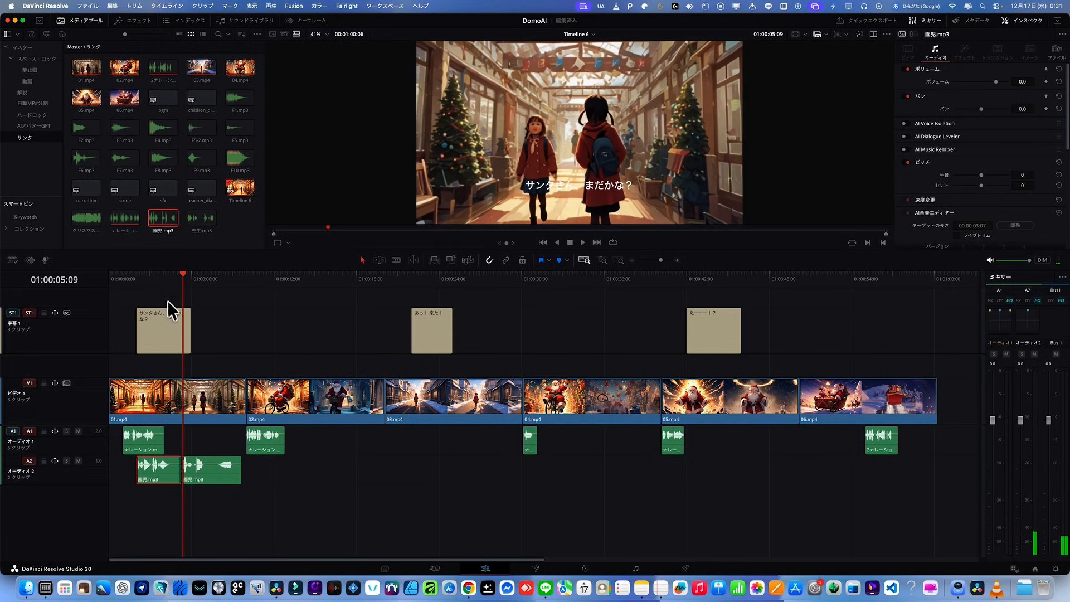
drag(239, 494, 449, 461)
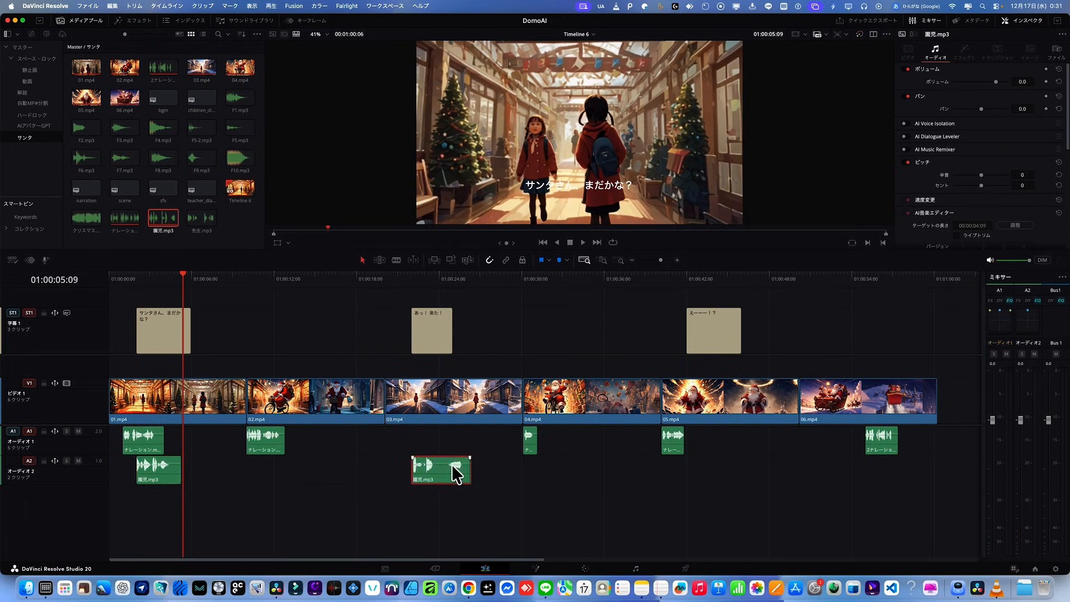
key(Left)
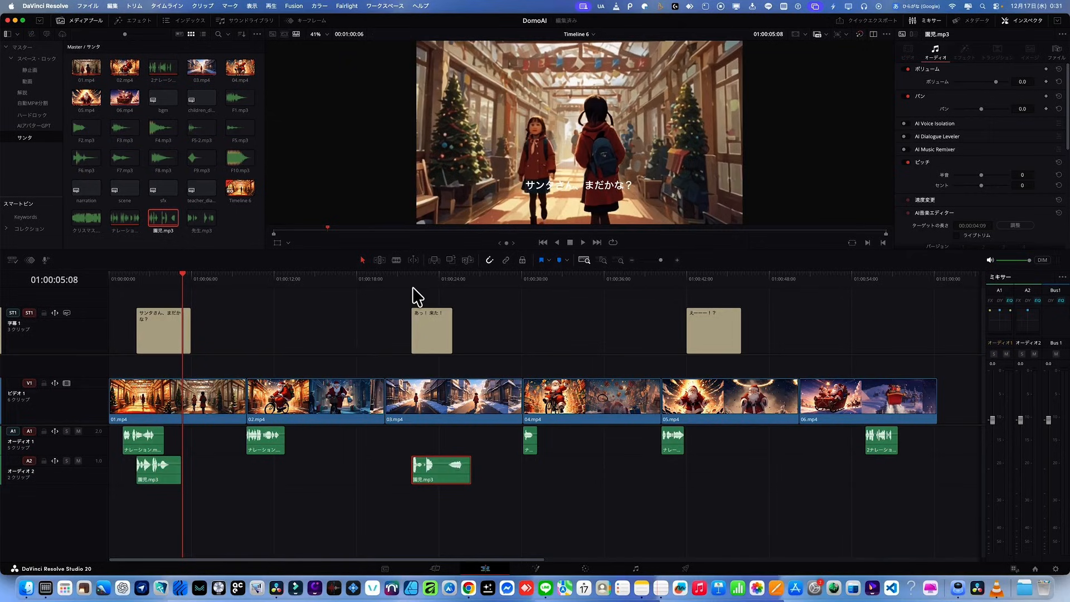
click(419, 275)
key(space)
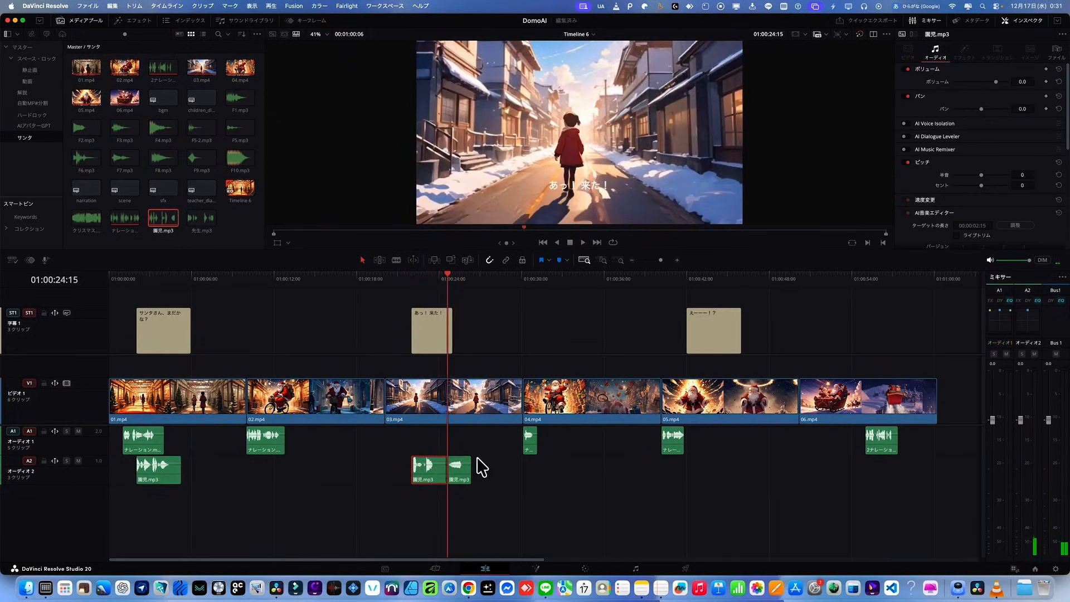
drag(463, 470, 707, 485)
Delete all children's subtitles and place the teacher_dialogue subtitles from the timeline start
click(93, 345)
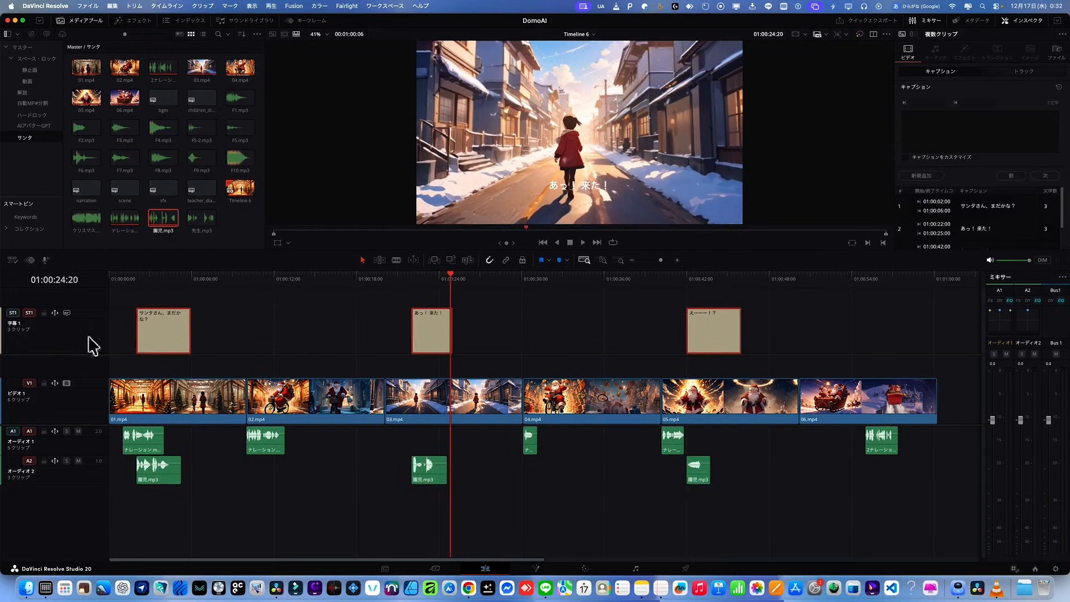
key(Delete)
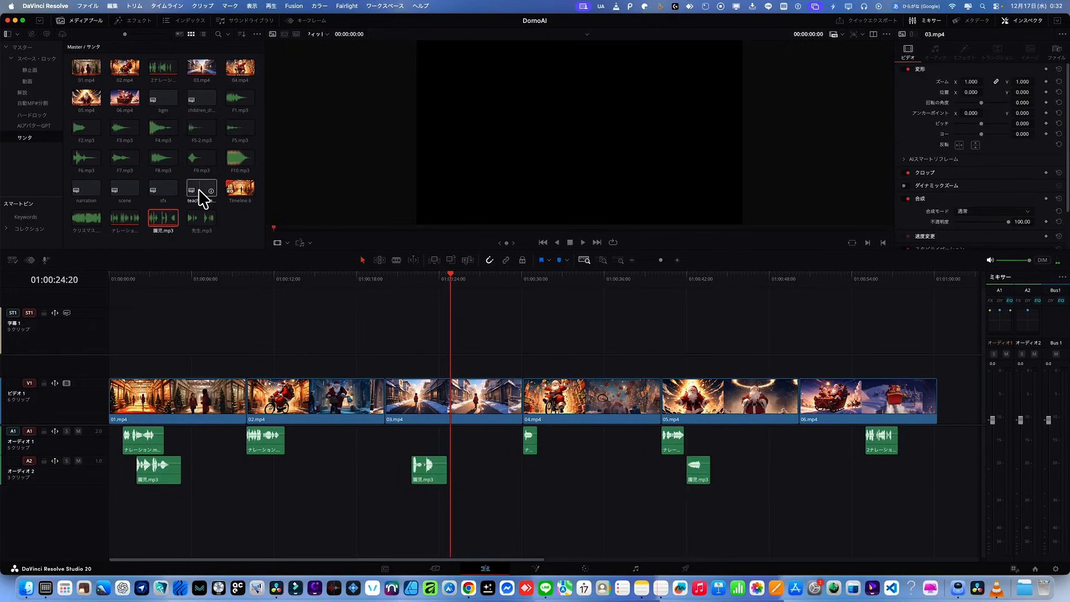
drag(204, 198, 107, 341)
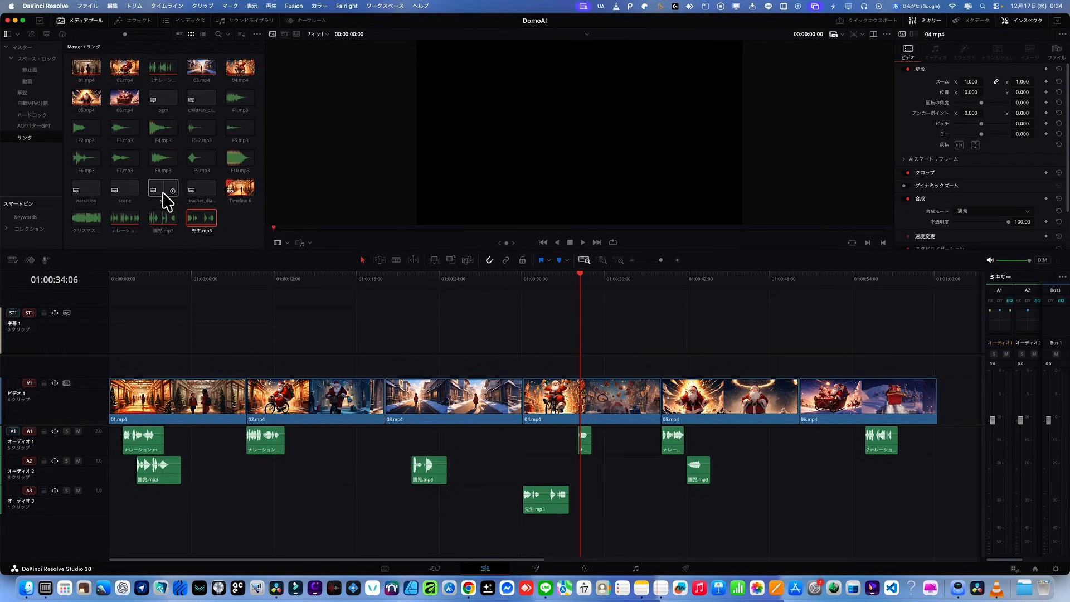
Place the sfx subtitles from the timeline start as a guide and add F1.mp3 on a new Audio 4 track under Children murmuring
drag(162, 194, 110, 327)
click(232, 99)
drag(232, 99, 116, 542)
Place the F2 to F6 sound effects on Audio 4, each at the start of its matching sfx subtitle
click(86, 129)
drag(201, 366, 245, 530)
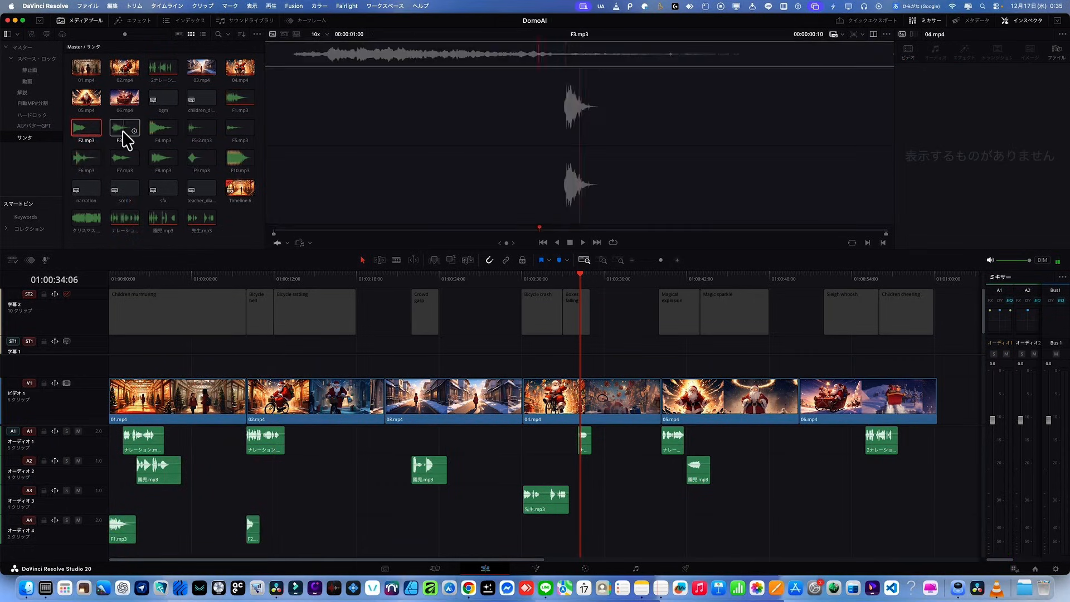
drag(132, 133, 294, 532)
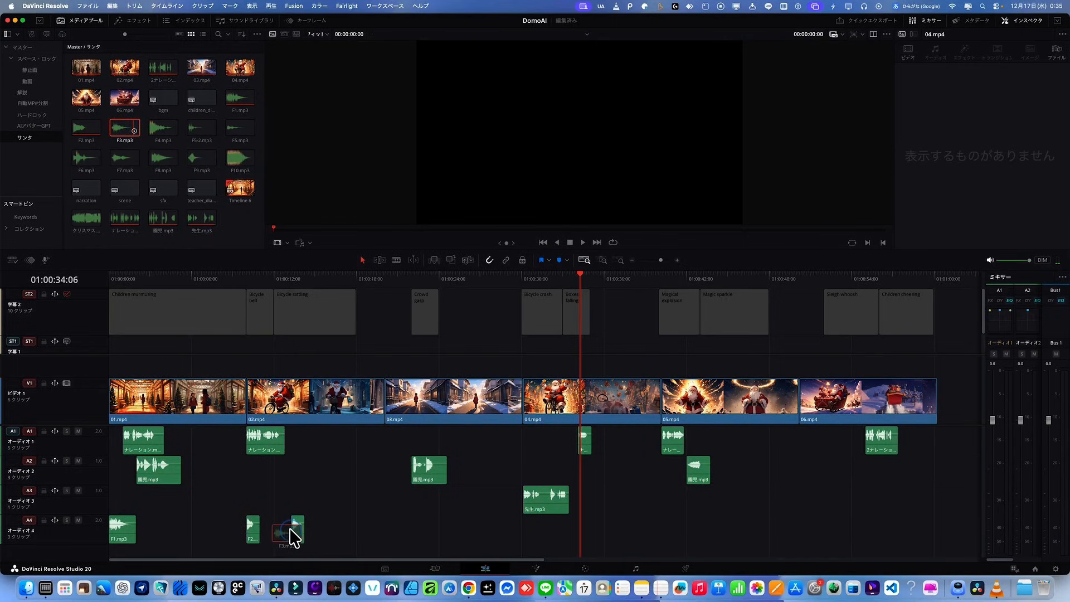
drag(200, 130, 519, 536)
drag(86, 159, 560, 487)
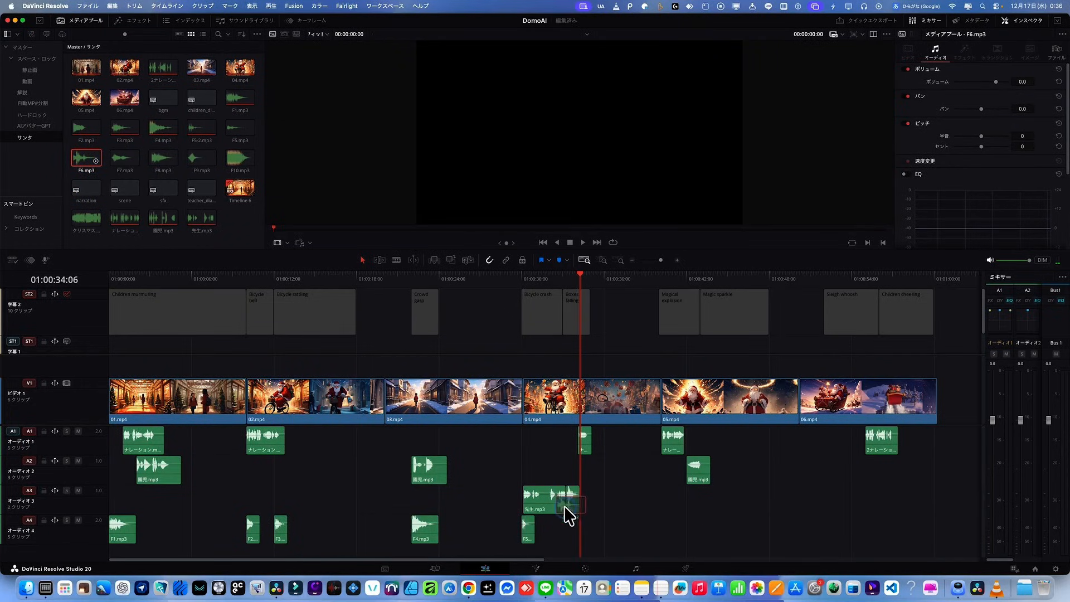
drag(560, 526, 561, 527)
Place F7.mp3 on Audio 4 at Magical explosion and F8.mp3 on Audio 3 at Magic sparkle, and shorten the end of F7.mp3
drag(125, 159, 665, 536)
drag(163, 158, 740, 465)
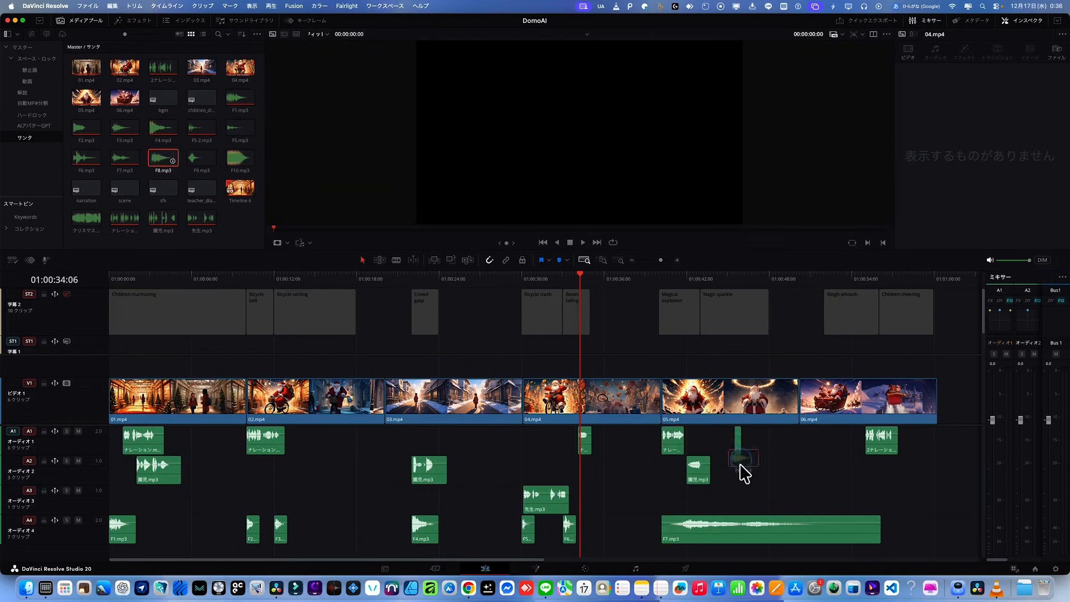
drag(729, 508, 708, 511)
drag(876, 530, 741, 534)
Place F9.mp3 at the Sleigh whoosh subtitle and F10.mp3 at the Children cheering subtitle on Audio 4
drag(201, 162, 797, 477)
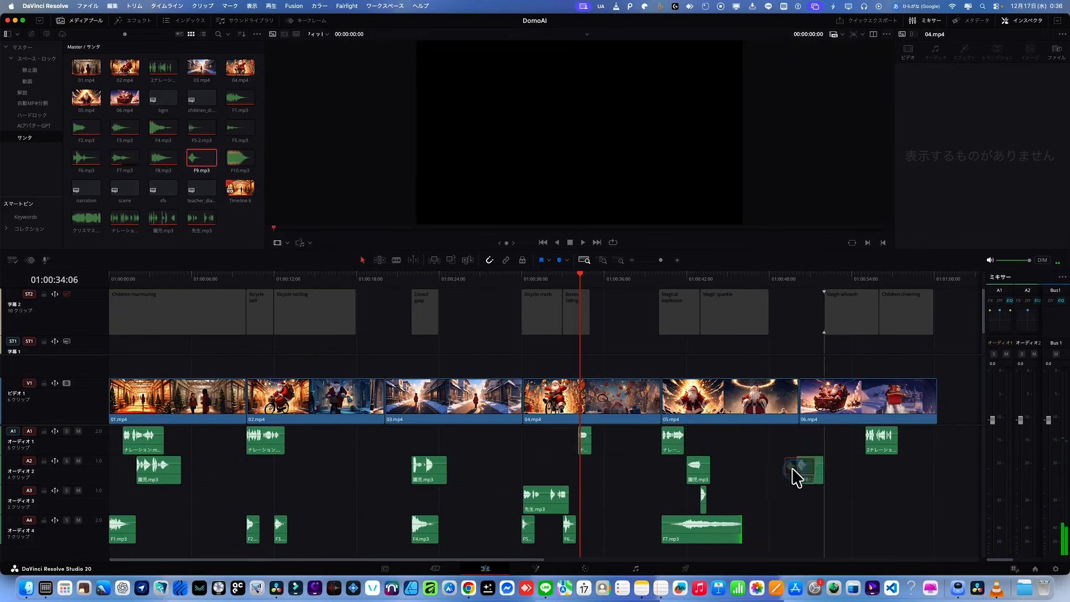
drag(817, 514, 831, 527)
drag(831, 527, 831, 527)
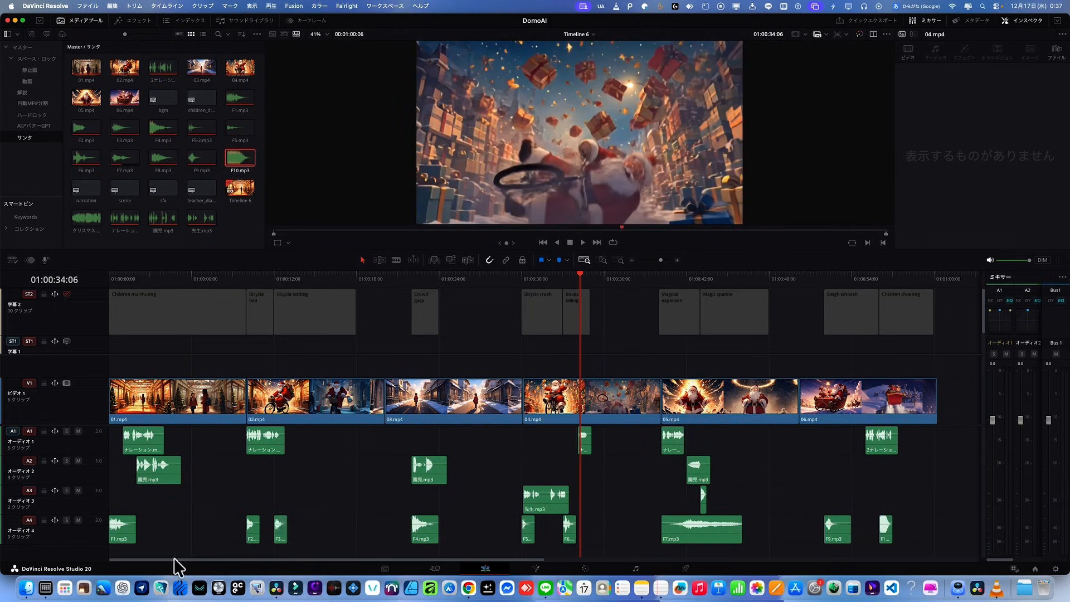
Place the クリスマス.wav music on a new Audio 5 track from the timeline start and lower its volume
drag(86, 217, 141, 577)
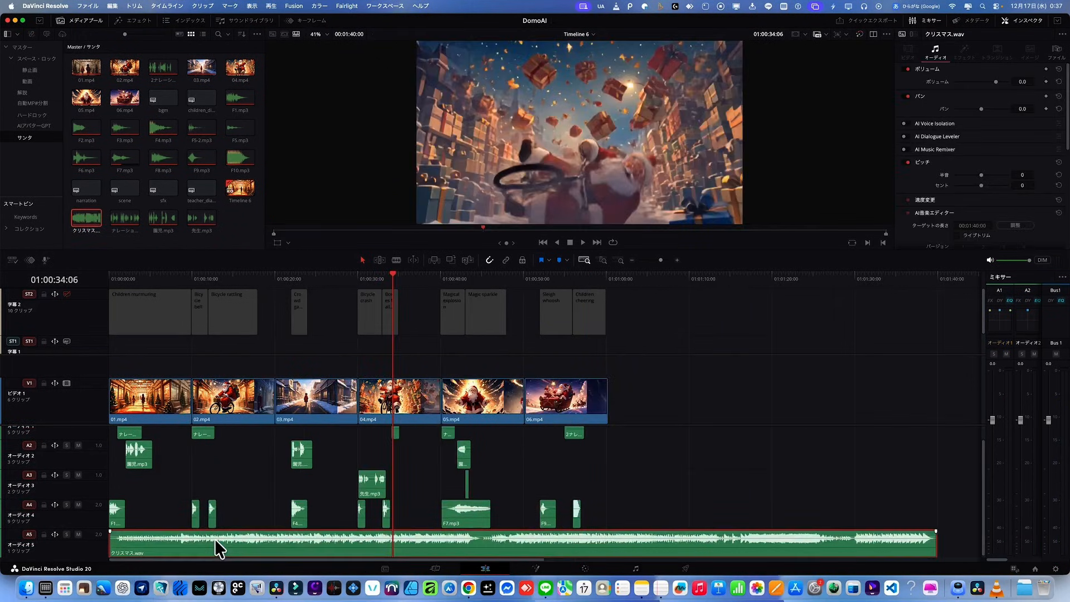
key(alt+minus)
key(alt+minus)
key(alt+minus)
key(alt+minus)
key(alt+minus)
key(alt+minus)
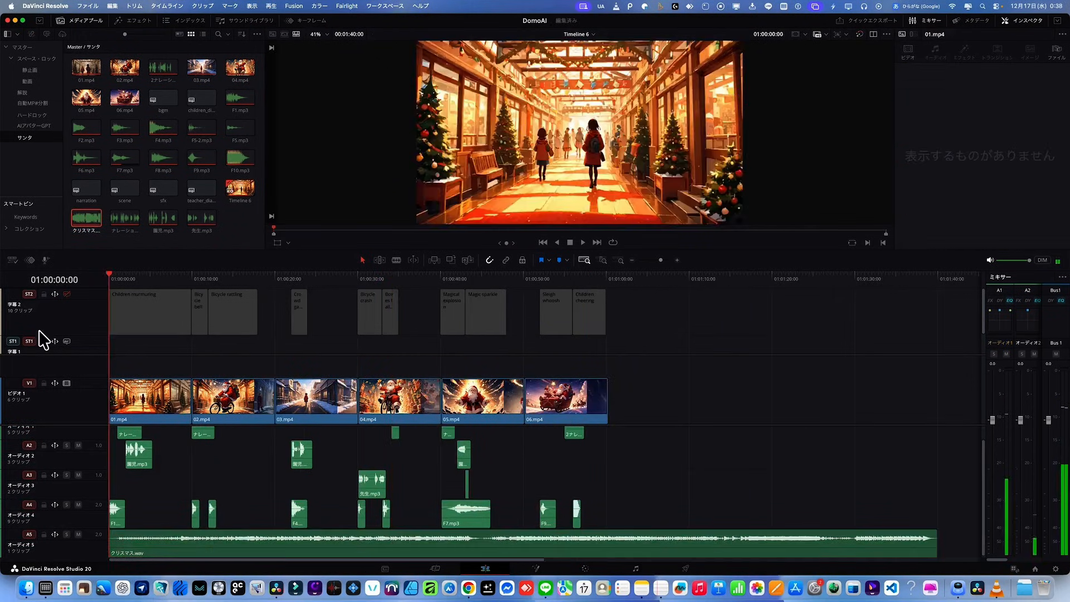
Preview the opening scene and shift the first 園児.mp3 piece on Audio 2 so it starts after the first narration phrase
key(space)
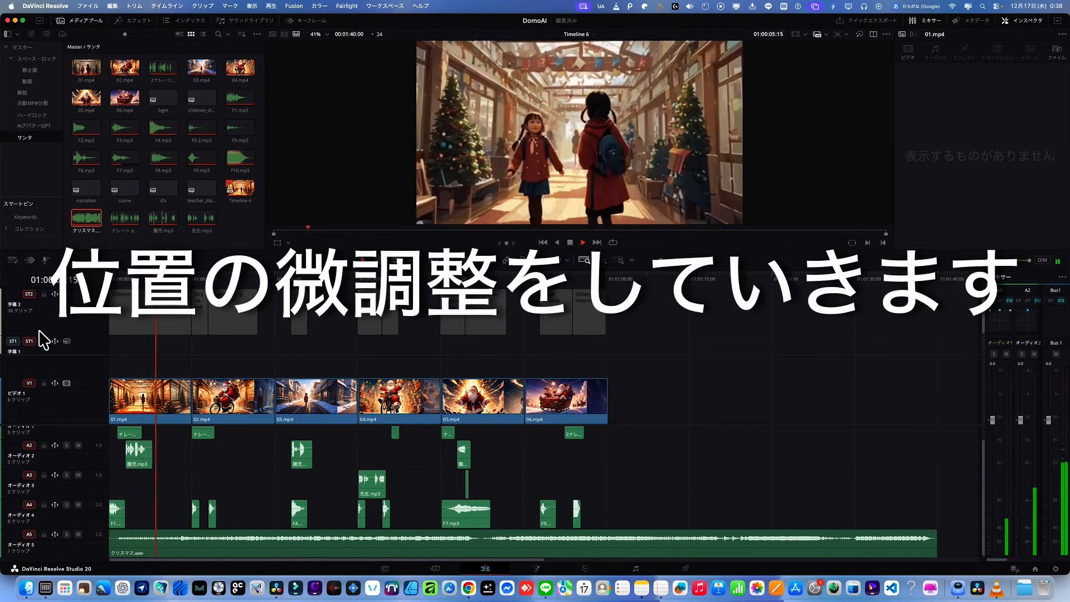
key(space)
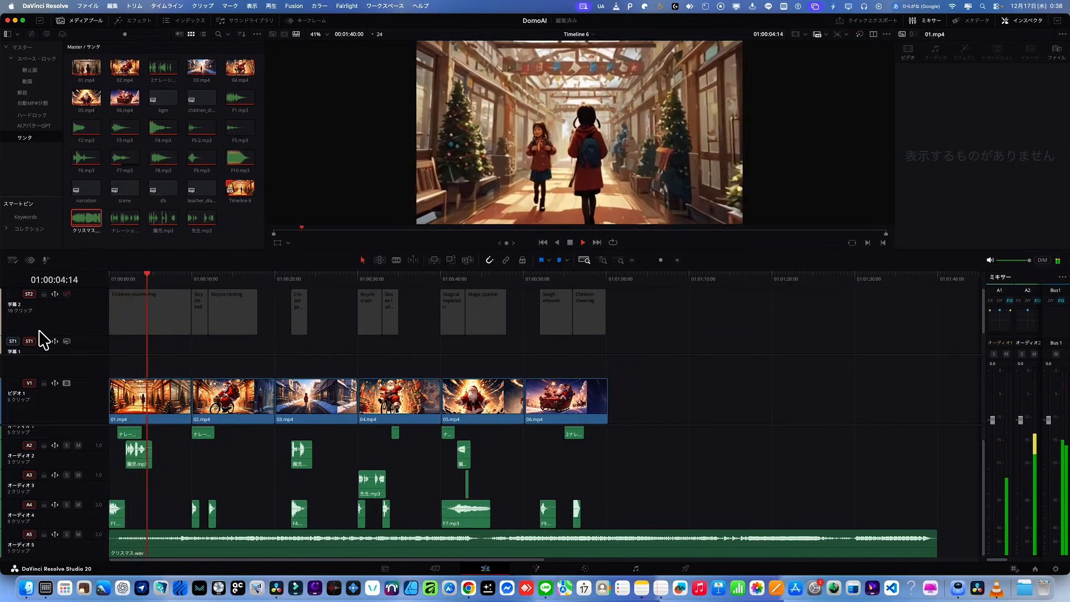
key(space)
drag(143, 463, 164, 456)
Play the timeline from the start and move the second 園児.mp3 piece on Audio 2 under clip 04.mp4
key(Home)
key(space)
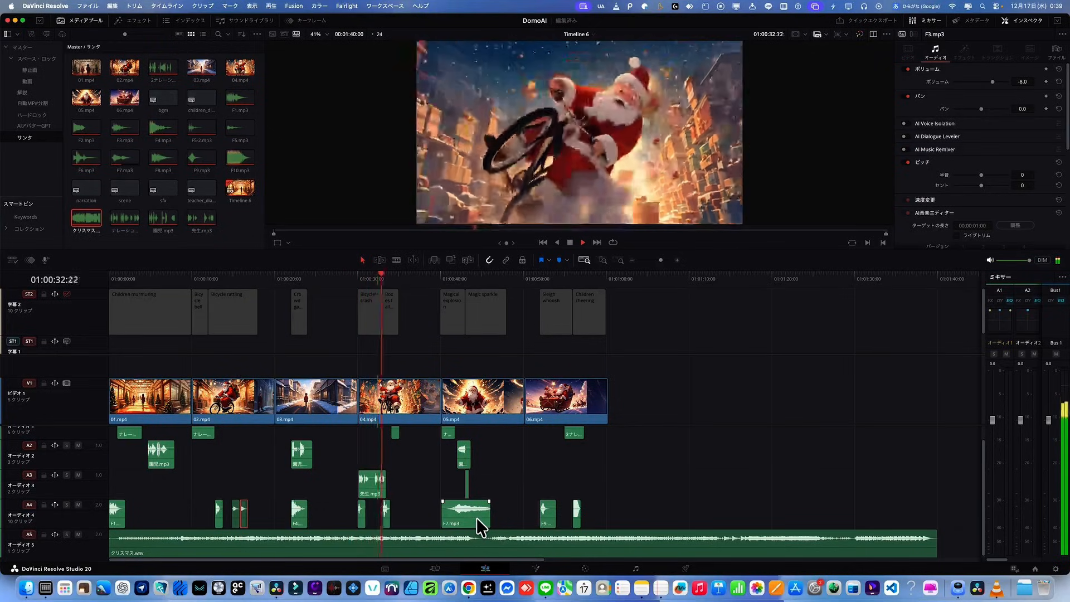
drag(304, 453, 406, 453)
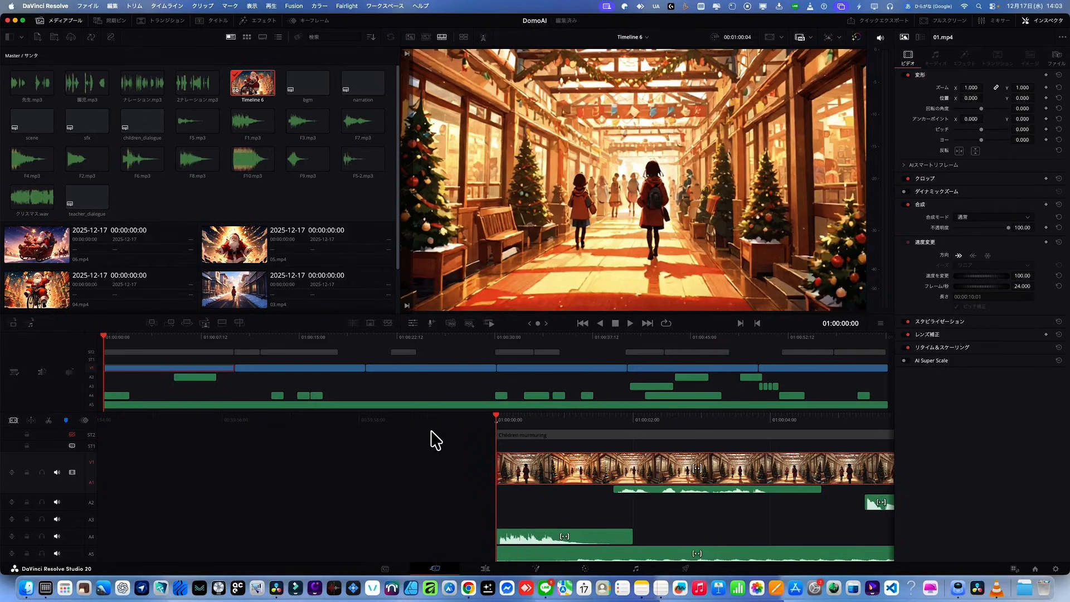
Play the assembled video from the start to review it
key(space)
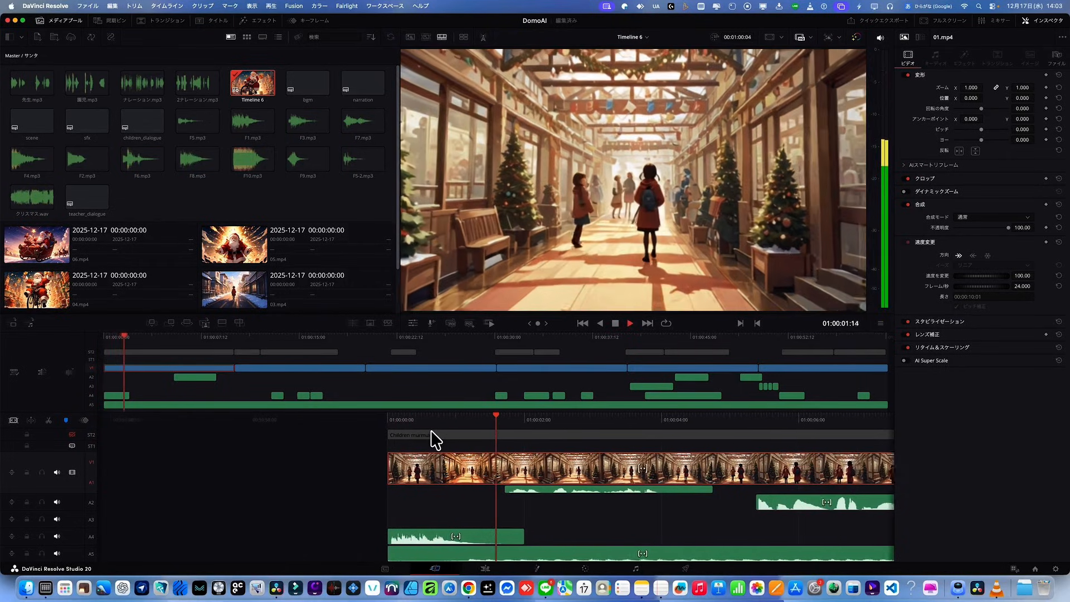